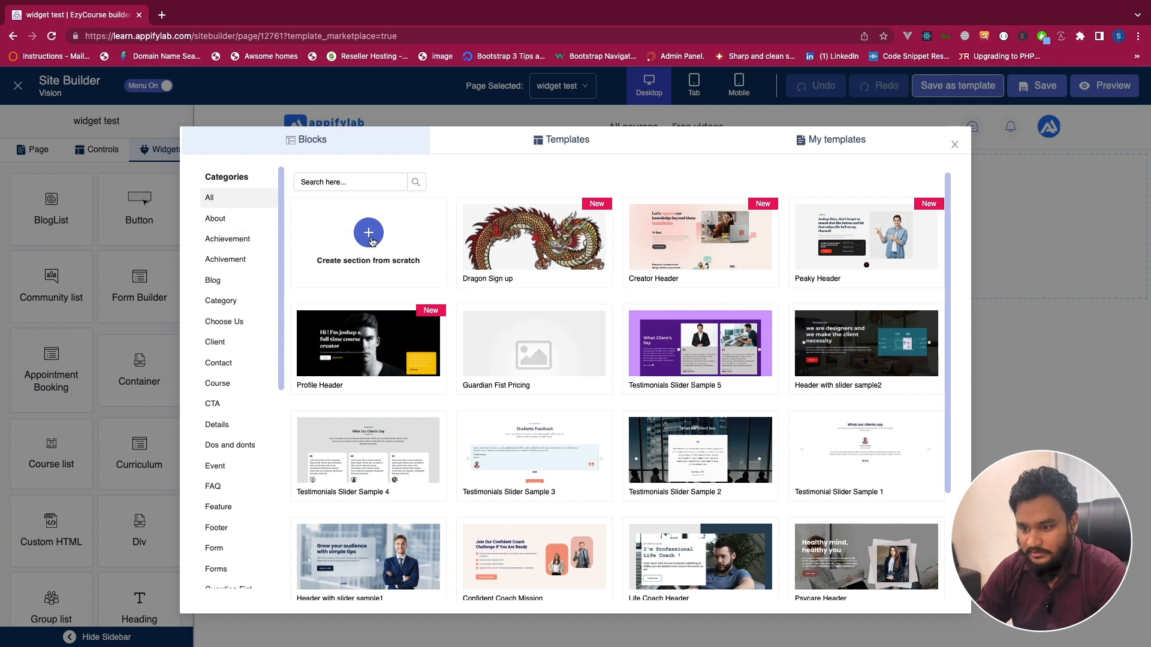
- Create a single-column section from scratch and place a BlogList widget in it
{"action": "left_click", "coordinate": [369, 233]}
{"action": "left_click", "coordinate": [369, 217]}
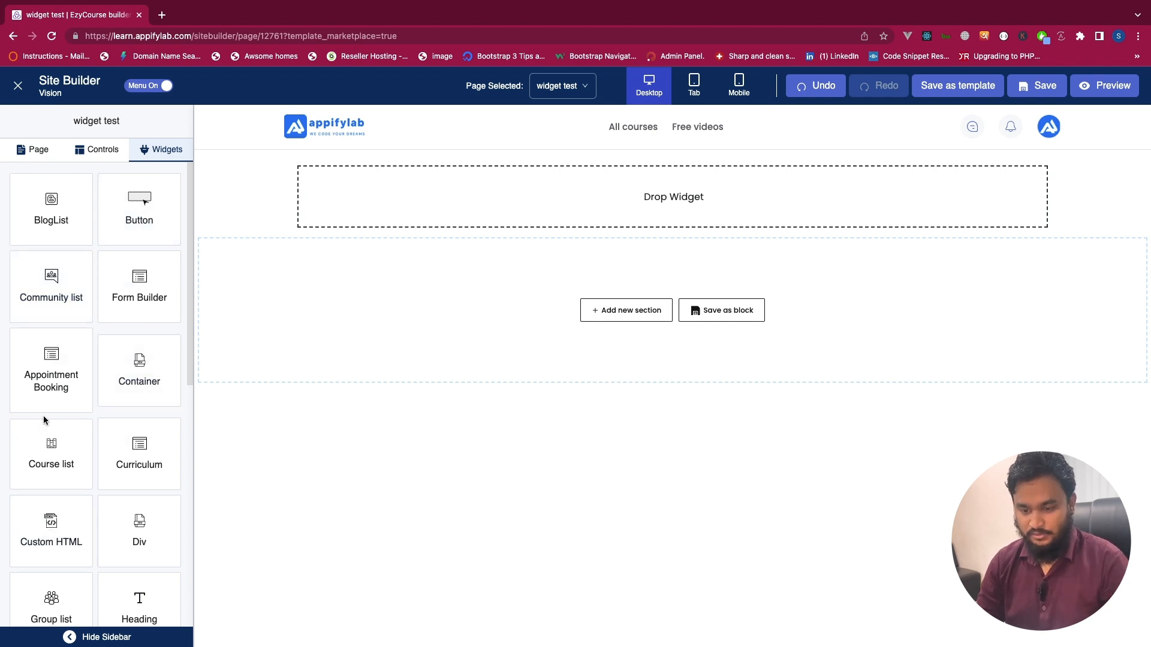
{"action": "scroll", "coordinate": [43, 415], "scroll_direction": "down", "scroll_amount": 7}
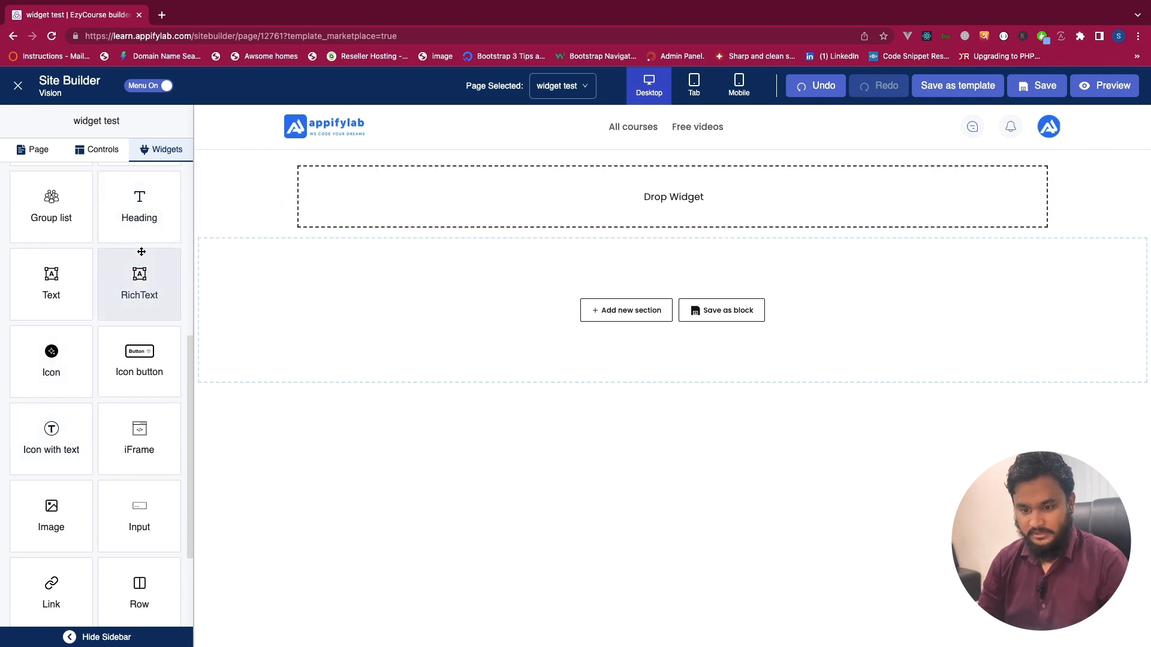
{"action": "scroll", "coordinate": [141, 251], "scroll_direction": "up", "scroll_amount": 7}
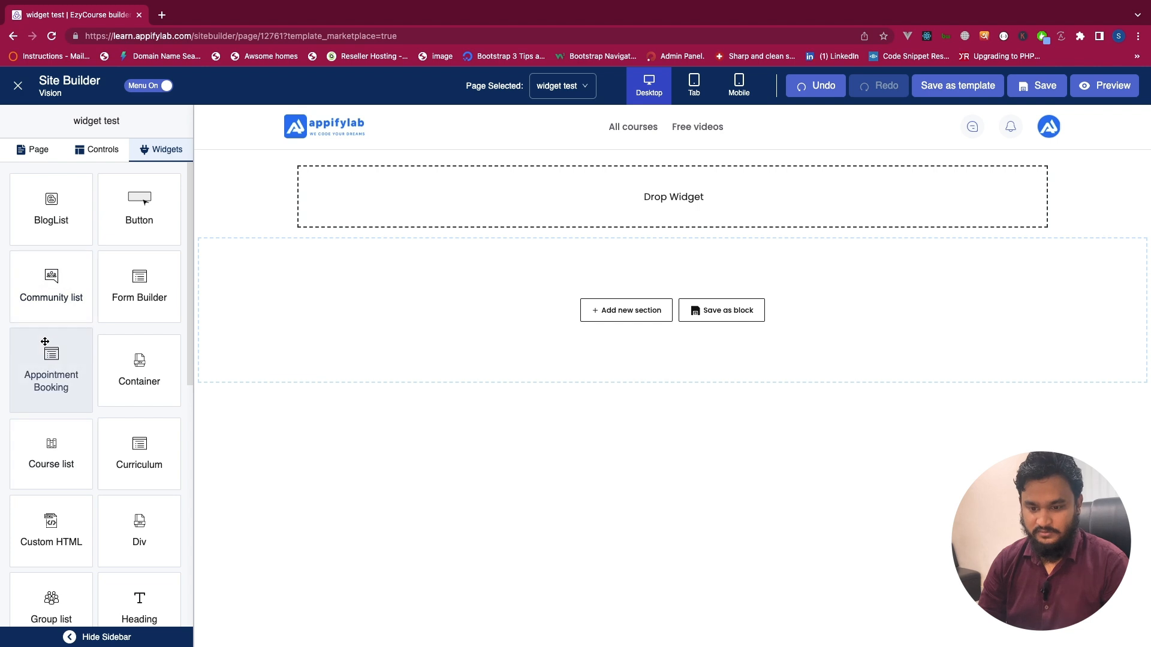
{"action": "left_click_drag", "start_coordinate": [44, 218], "coordinate": [442, 201]}
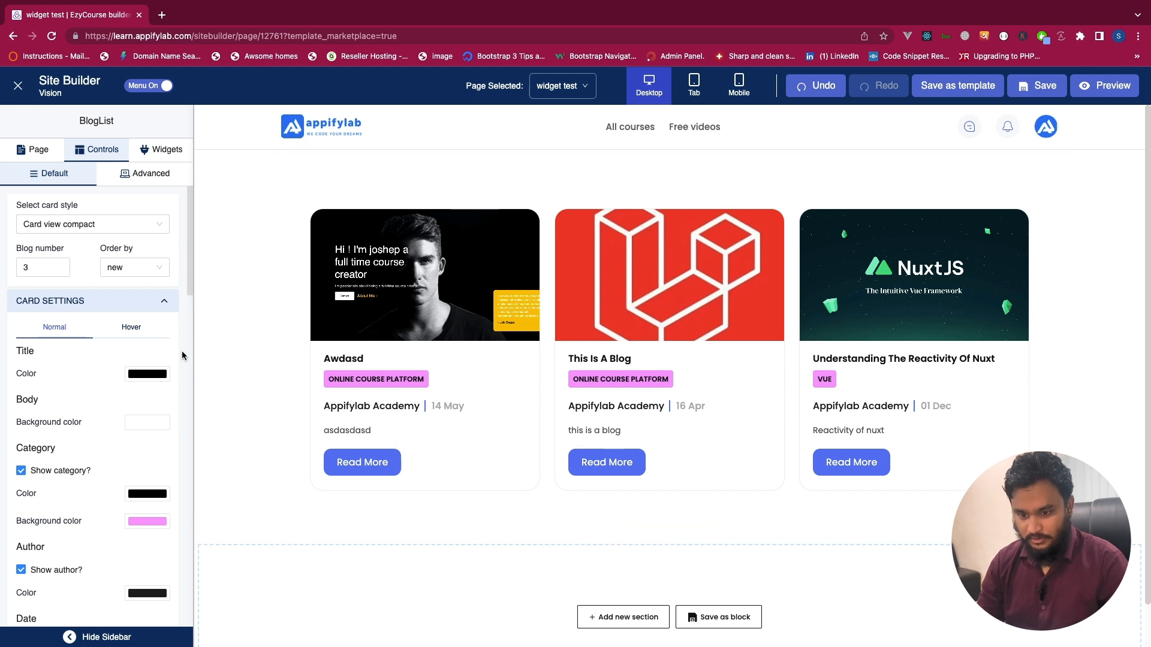
{"action": "left_click_drag", "start_coordinate": [17, 205], "coordinate": [99, 209]}
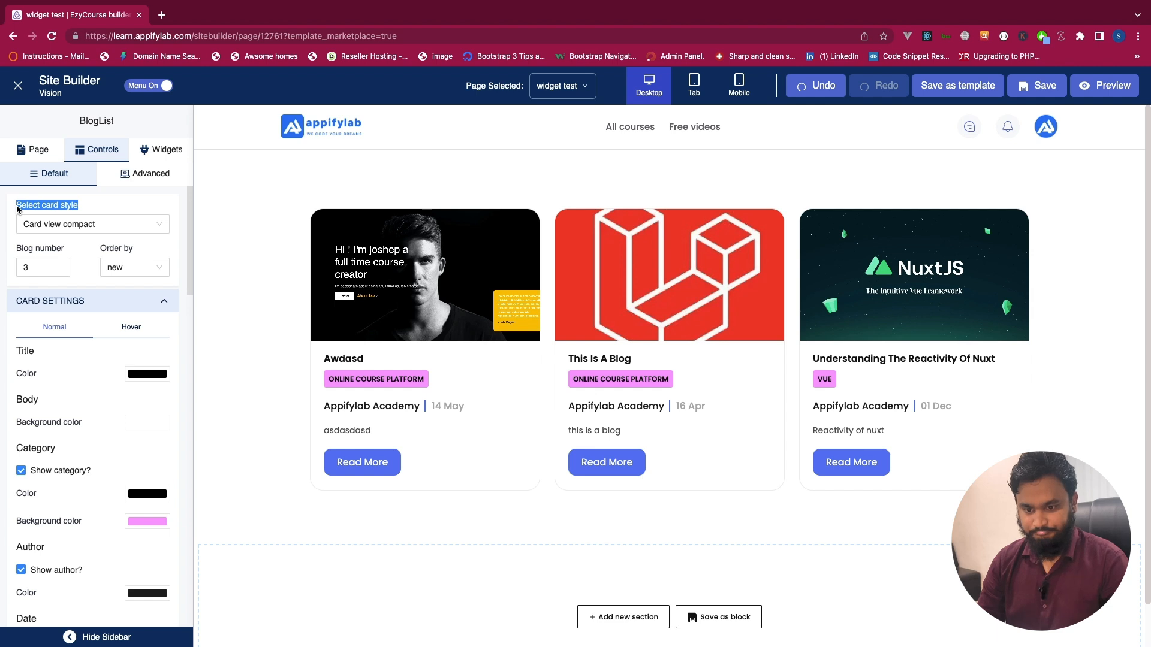
{"action": "left_click", "coordinate": [40, 207]}
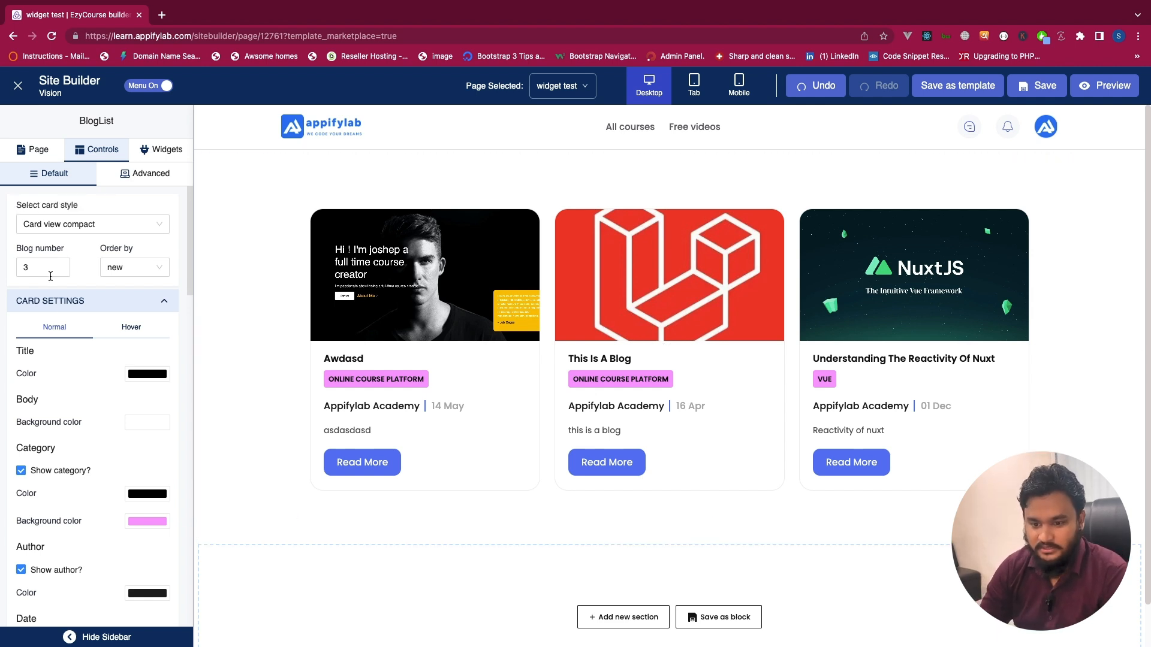
{"action": "left_click_drag", "start_coordinate": [16, 301], "coordinate": [112, 305]}
{"action": "left_click", "coordinate": [111, 305]}
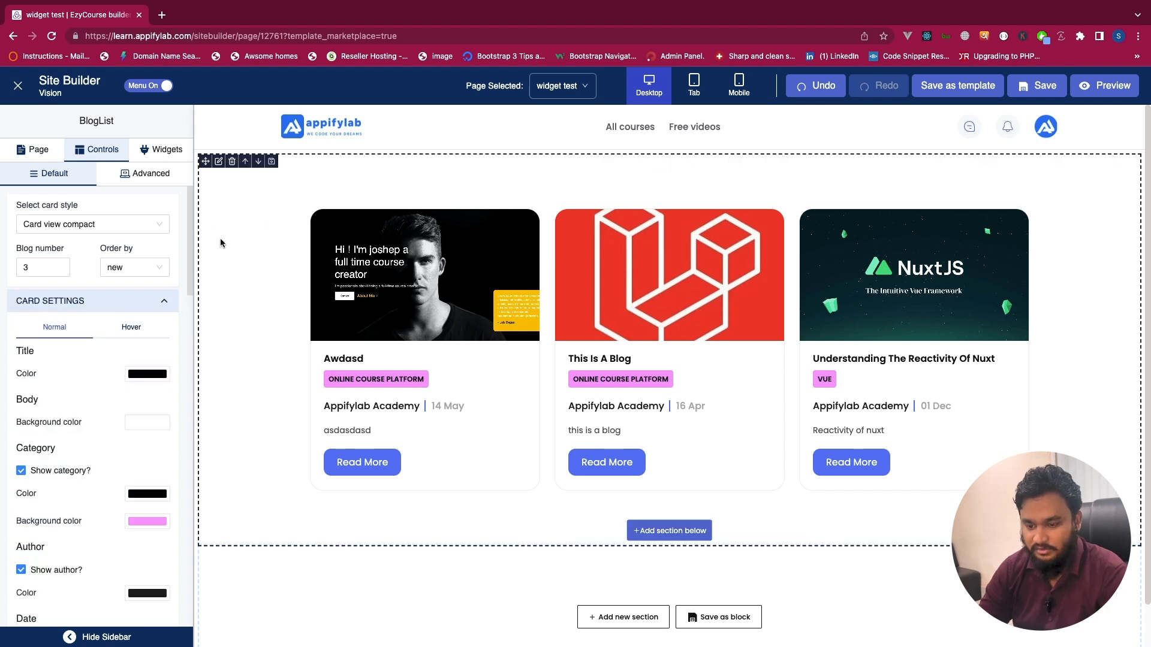
- Cycle the blog list's card style through Card view large and List view numbered, ending on List view compact
{"action": "left_click", "coordinate": [48, 222]}
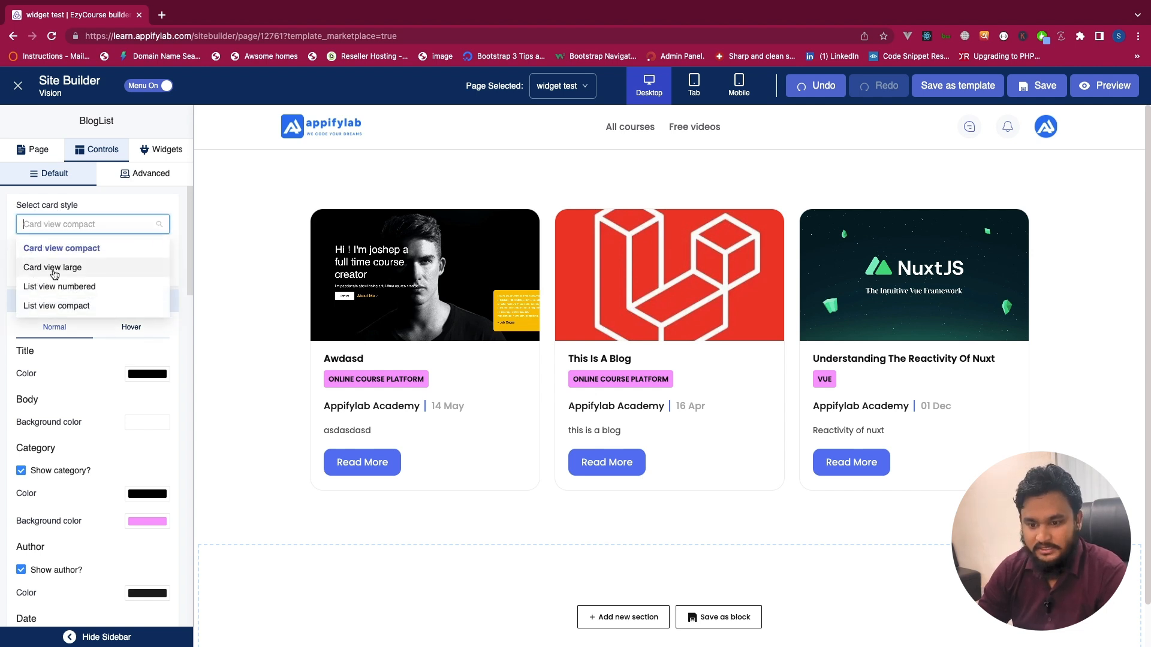
{"action": "left_click", "coordinate": [57, 267]}
{"action": "left_click", "coordinate": [72, 224]}
{"action": "left_click", "coordinate": [66, 286]}
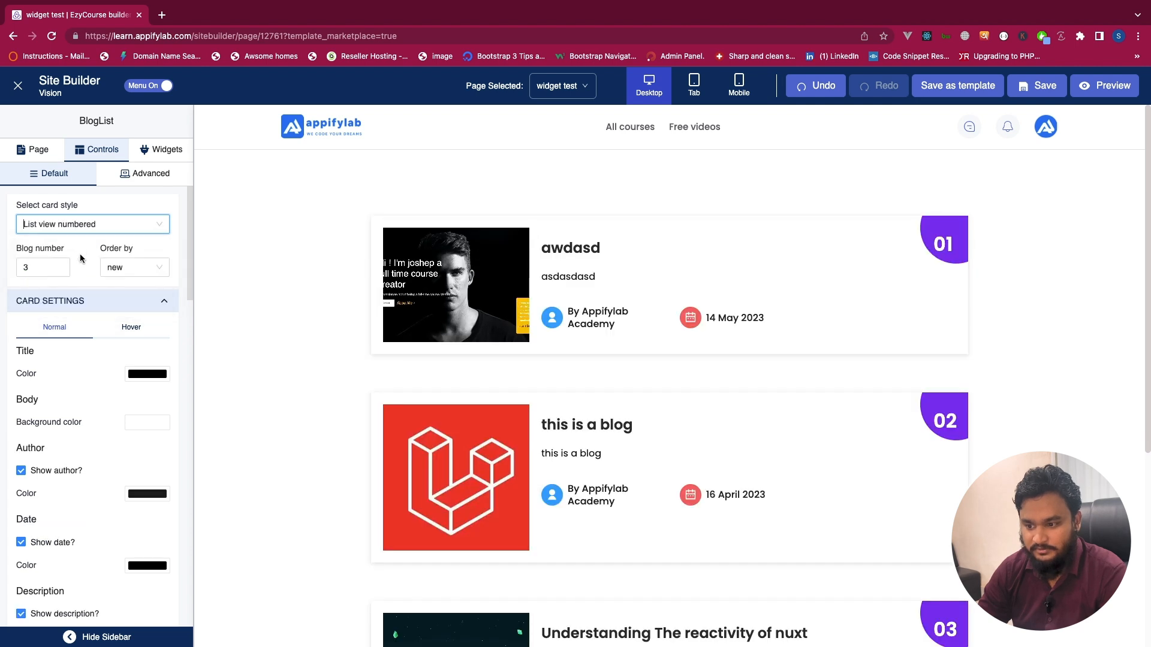
{"action": "left_click", "coordinate": [77, 225]}
{"action": "left_click", "coordinate": [74, 305]}
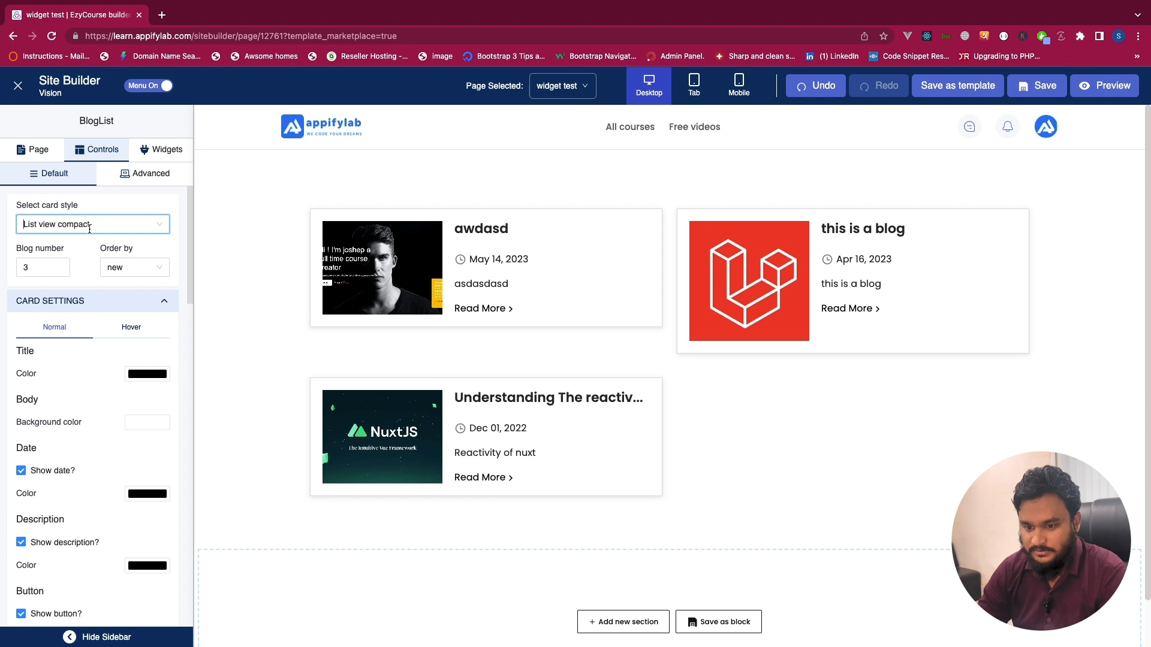
{"action": "left_click", "coordinate": [14, 249]}
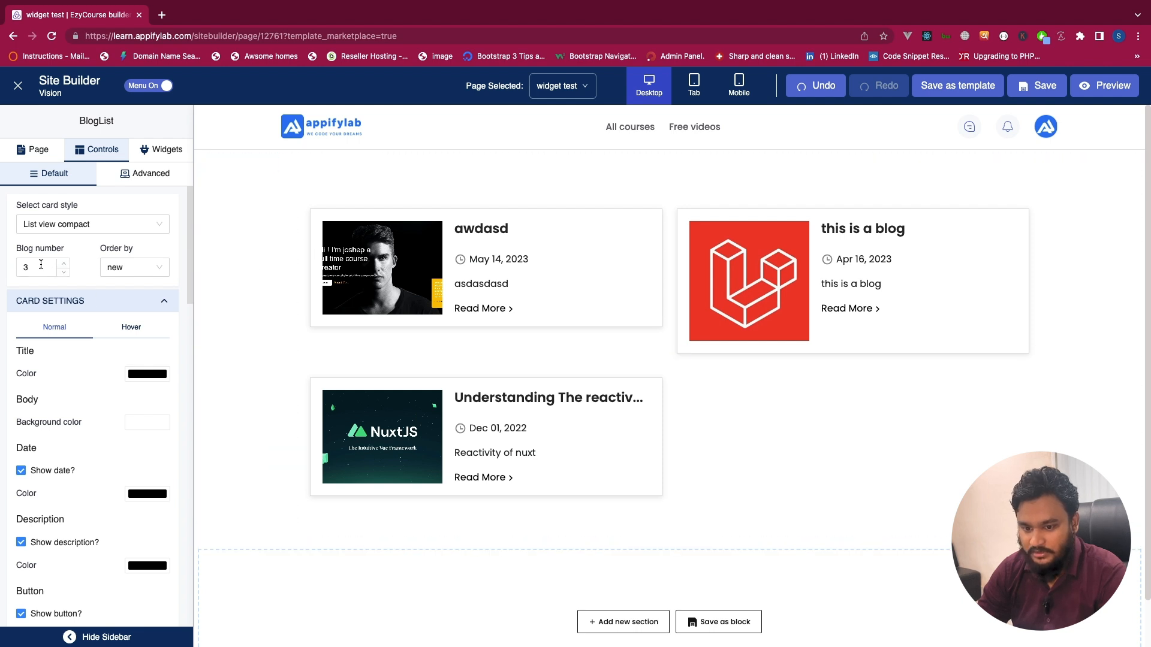
{"action": "left_click", "coordinate": [138, 267]}
{"action": "left_click", "coordinate": [87, 365]}
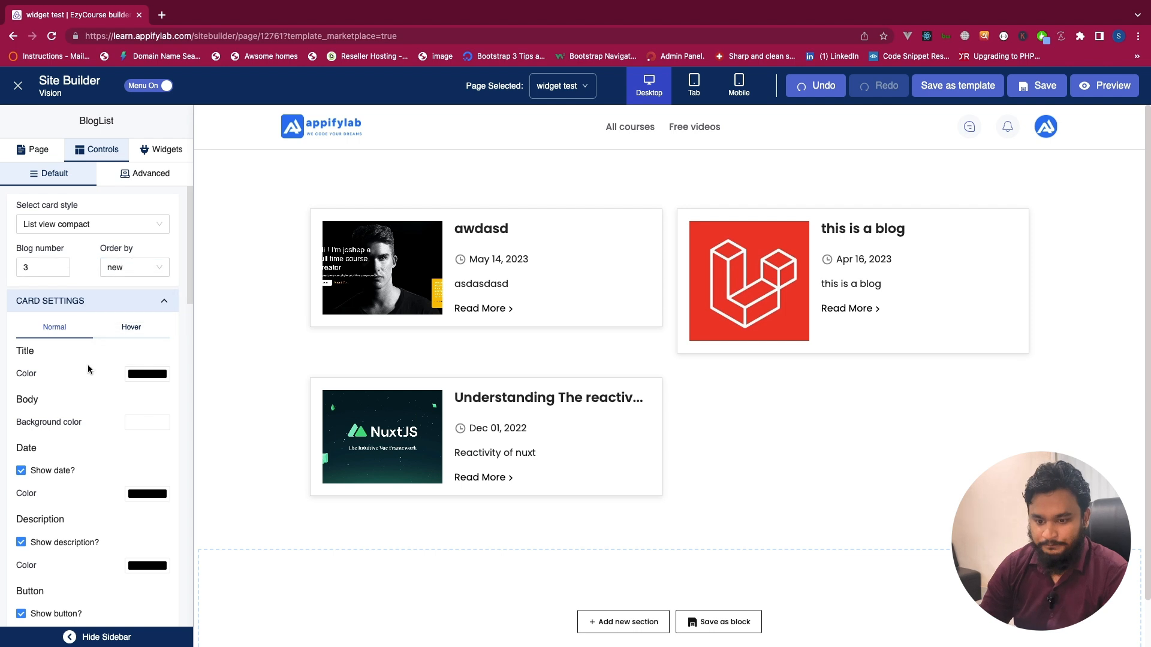
- Set the blog cards' title color to red, RGB 206, 11, 11
{"action": "scroll", "coordinate": [87, 365], "scroll_direction": "down", "scroll_amount": 3}
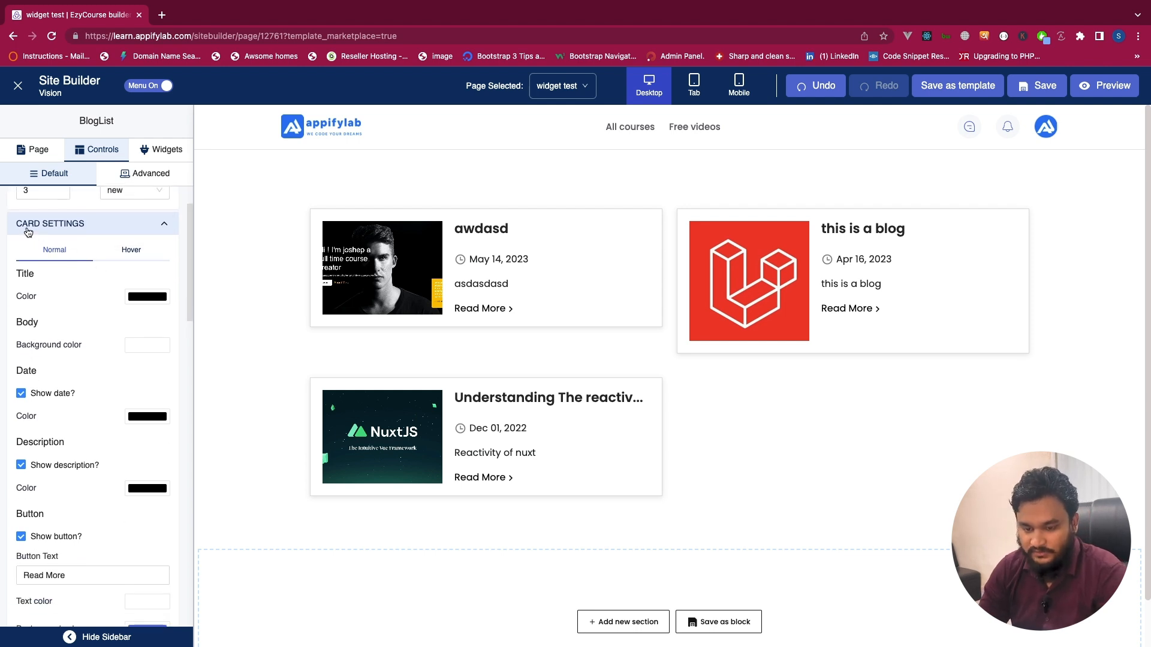
{"action": "left_click", "coordinate": [130, 294]}
{"action": "left_click", "coordinate": [157, 317]}
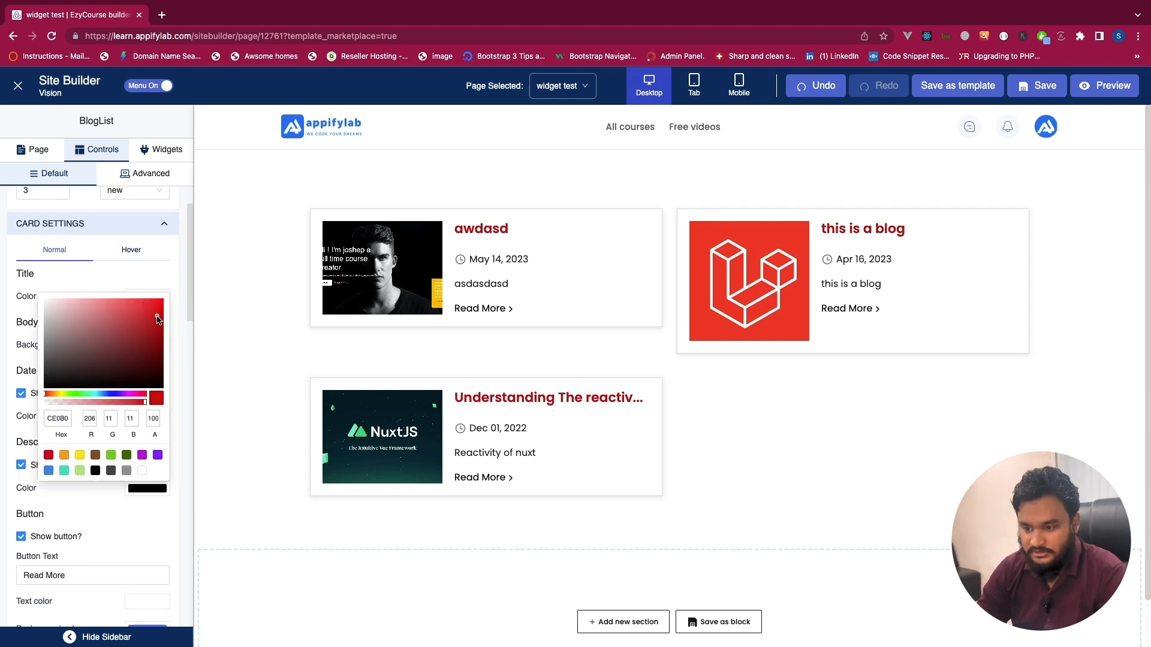
{"action": "left_click", "coordinate": [144, 271]}
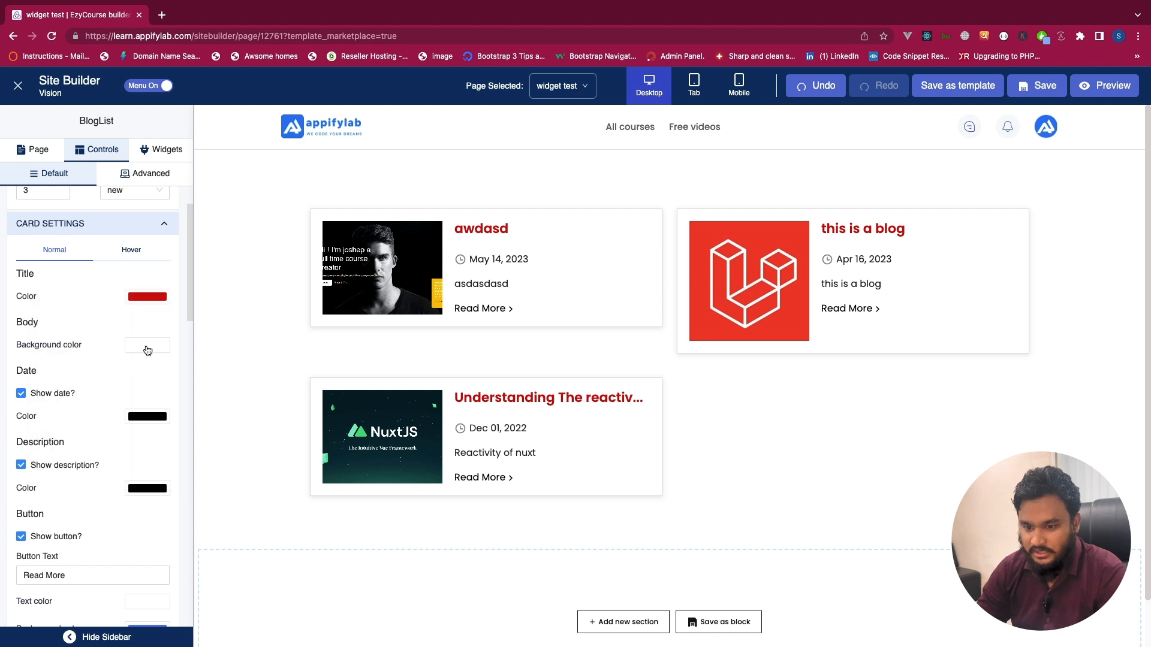
- Set the blog cards' body background color to light pink
{"action": "left_click", "coordinate": [147, 350]}
{"action": "left_click", "coordinate": [147, 386]}
{"action": "left_click_drag", "start_coordinate": [142, 385], "coordinate": [78, 351]}
{"action": "left_click", "coordinate": [115, 293]}
- Set the blog cards' date color to pale pink, RGB 250, 225, 225
{"action": "scroll", "coordinate": [115, 290], "scroll_direction": "down", "scroll_amount": 2}
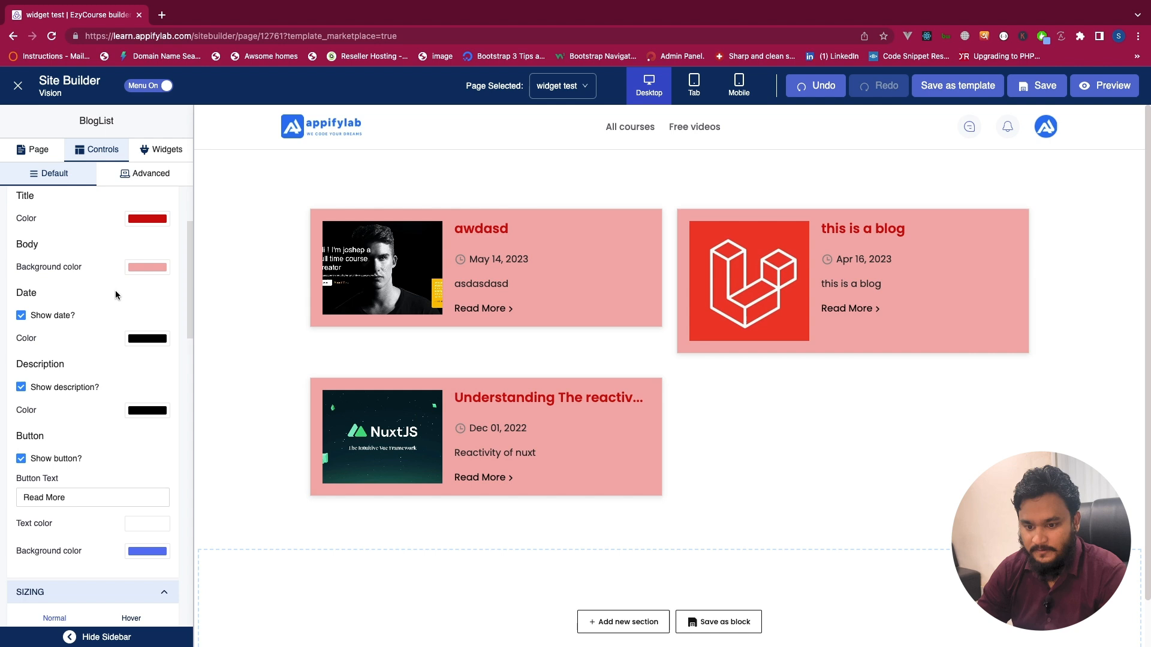
{"action": "left_click", "coordinate": [147, 341]}
{"action": "left_click_drag", "start_coordinate": [126, 353], "coordinate": [55, 339]}
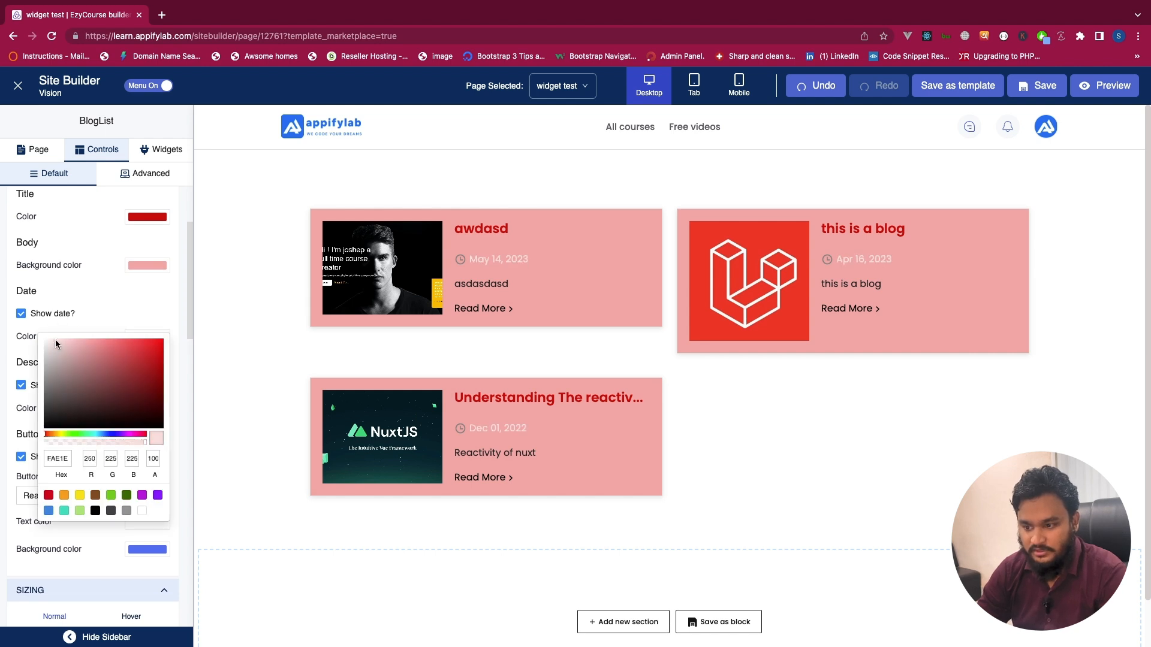
{"action": "left_click", "coordinate": [94, 293]}
- Toggle the visibility of the blog cards' date and description off and back on
{"action": "left_click", "coordinate": [22, 314]}
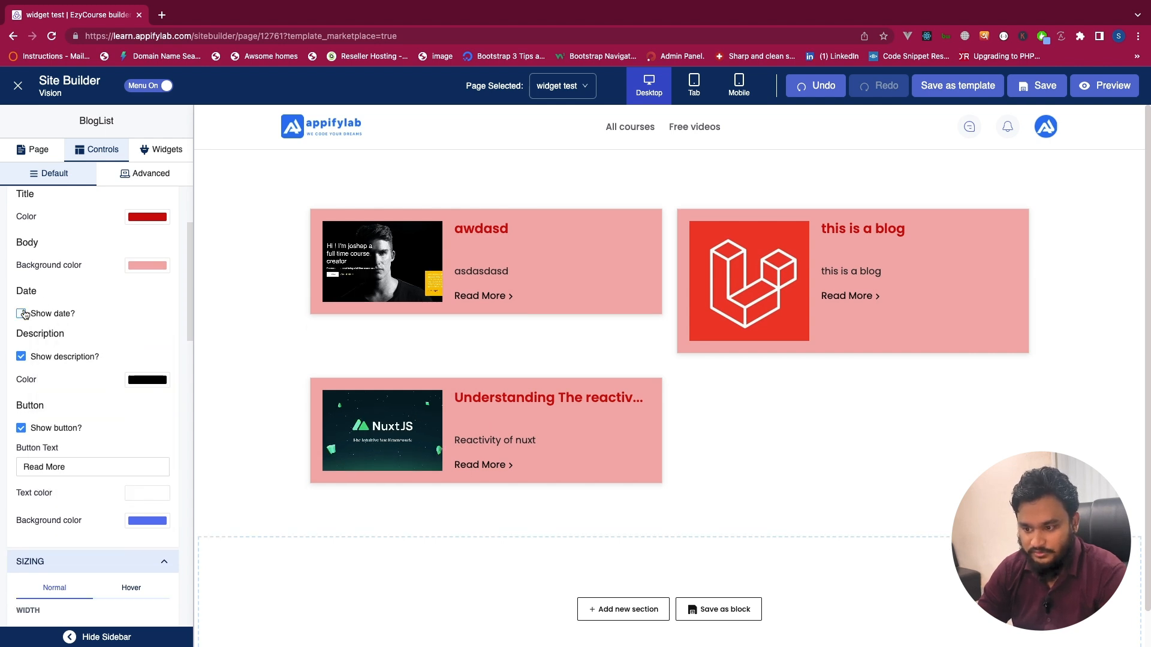
{"action": "left_click", "coordinate": [21, 313]}
{"action": "left_click", "coordinate": [21, 385]}
{"action": "left_click", "coordinate": [21, 386]}
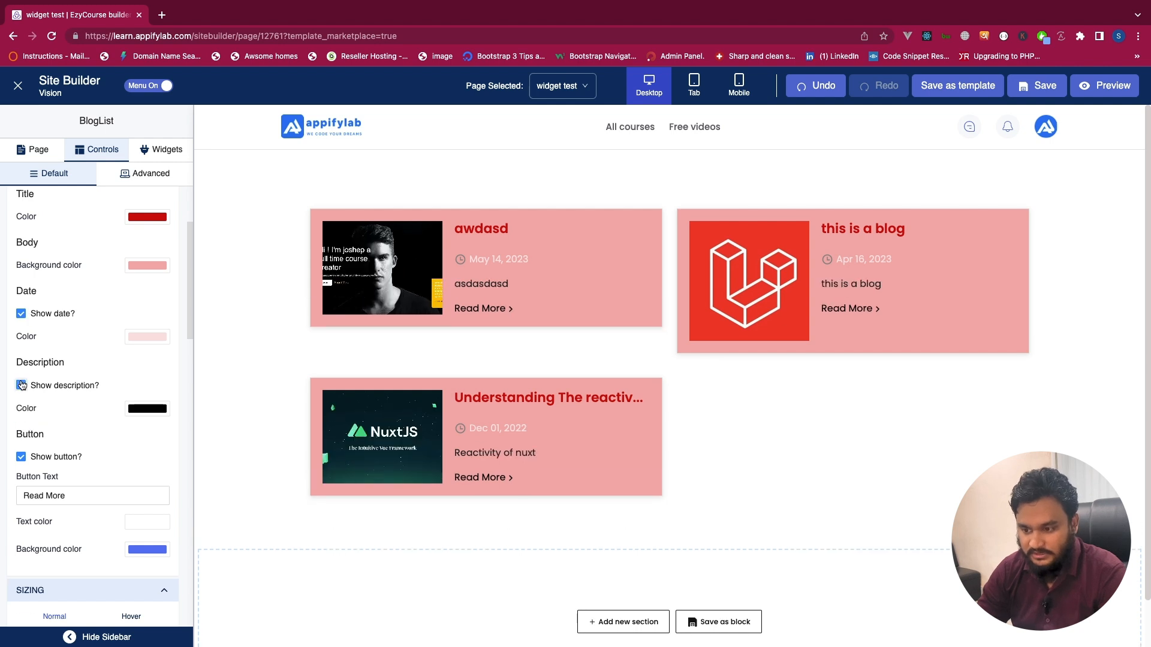
{"action": "left_click", "coordinate": [21, 385]}
{"action": "left_click", "coordinate": [21, 386]}
- Set the text color of the blog cards' button to bright green
{"action": "scroll", "coordinate": [28, 433], "scroll_direction": "down", "scroll_amount": 4}
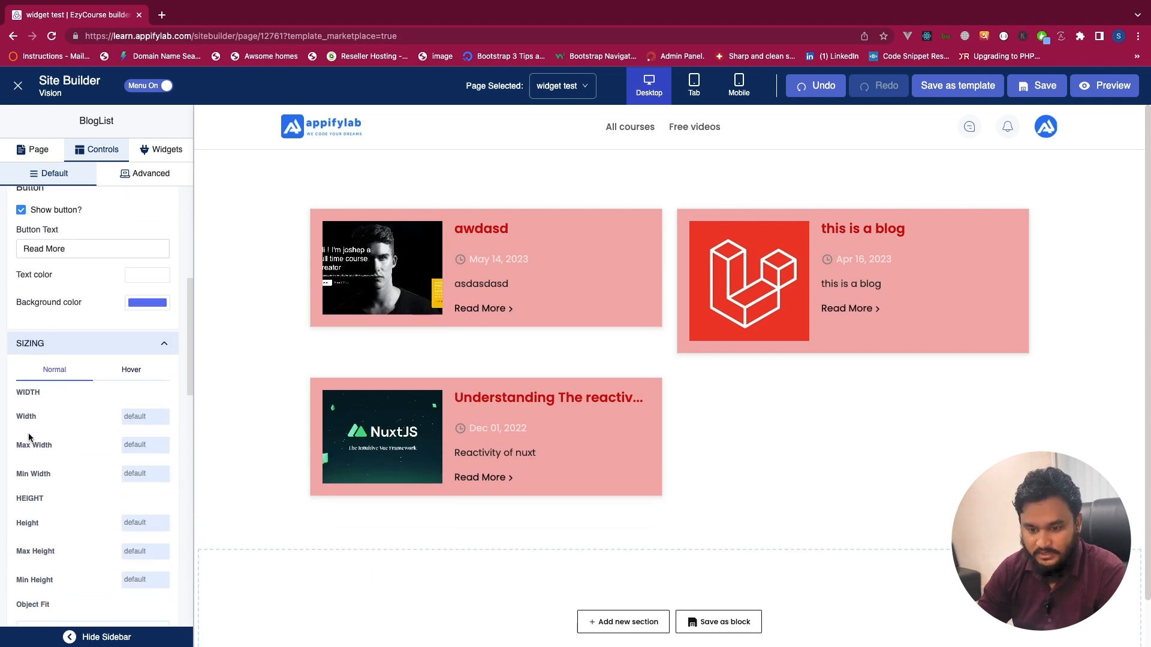
{"action": "left_click", "coordinate": [147, 275]}
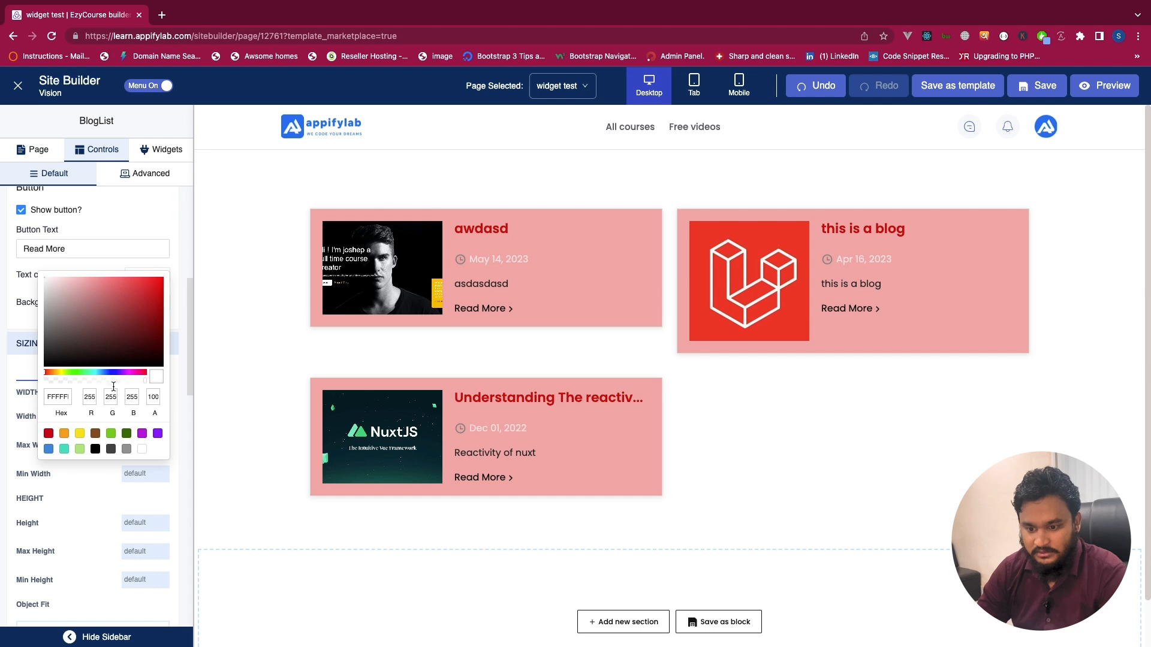
{"action": "left_click", "coordinate": [76, 373]}
{"action": "left_click", "coordinate": [154, 286]}
{"action": "left_click", "coordinate": [404, 284]}
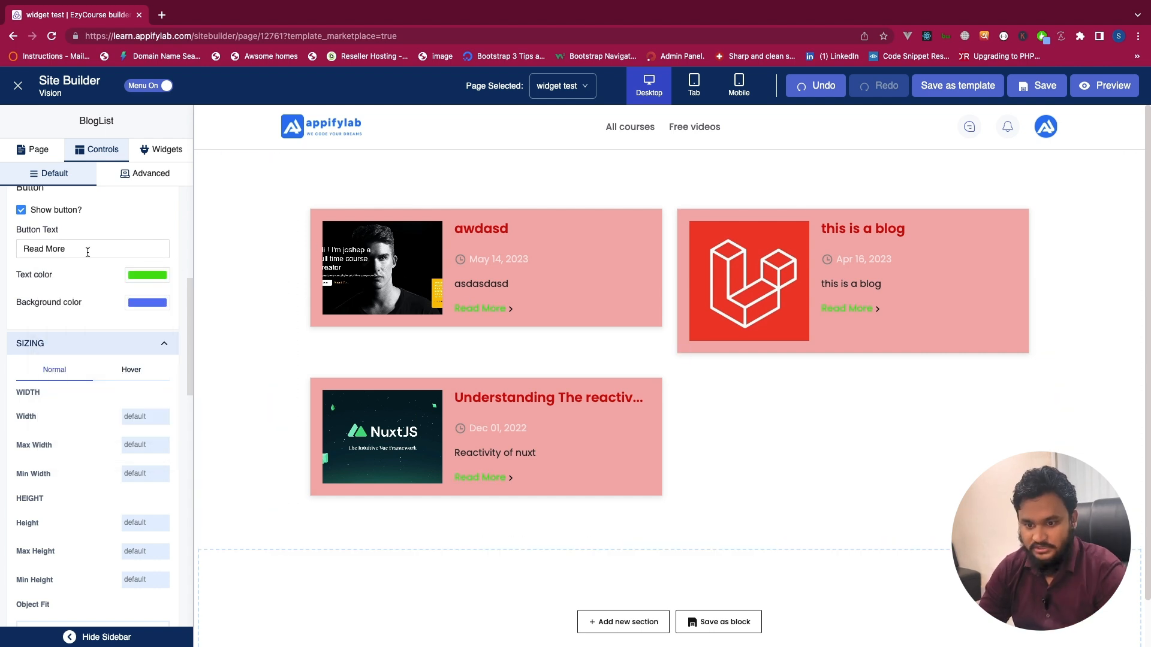
- Change the blog cards' button text to "dasdasd adas dasd"
{"action": "left_click_drag", "start_coordinate": [87, 248], "coordinate": [0, 255]}
{"action": "type", "text": "dasdasd adas dasd"}
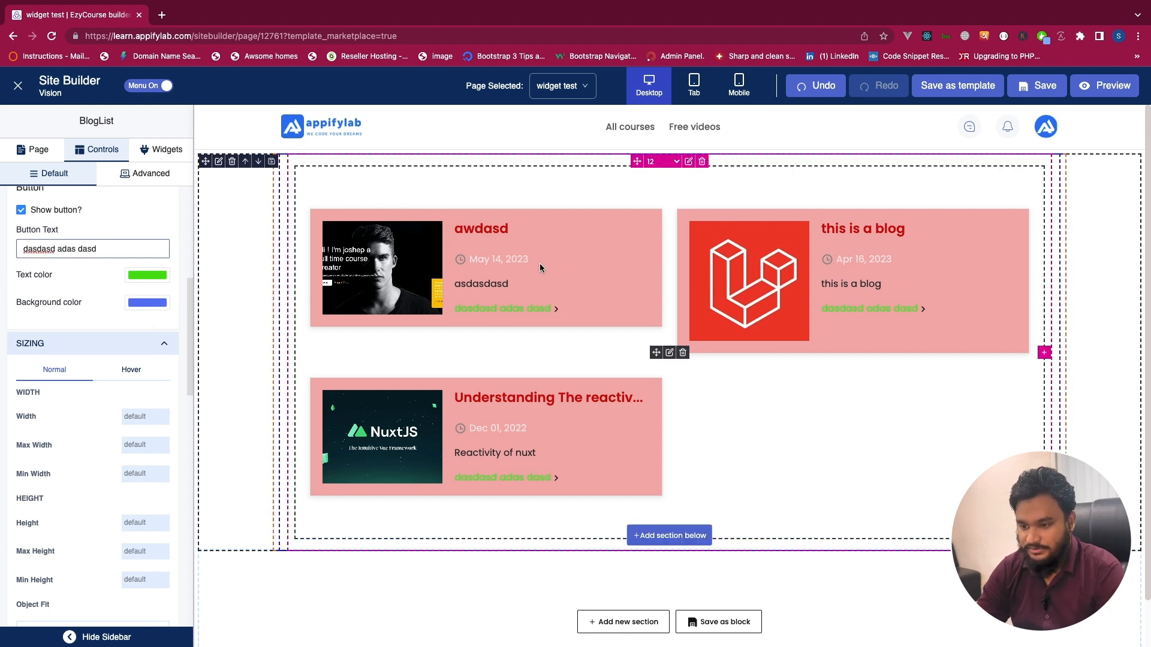
{"action": "scroll", "coordinate": [539, 267], "scroll_direction": "down", "scroll_amount": 1}
{"action": "scroll", "coordinate": [539, 268], "scroll_direction": "up", "scroll_amount": 1}
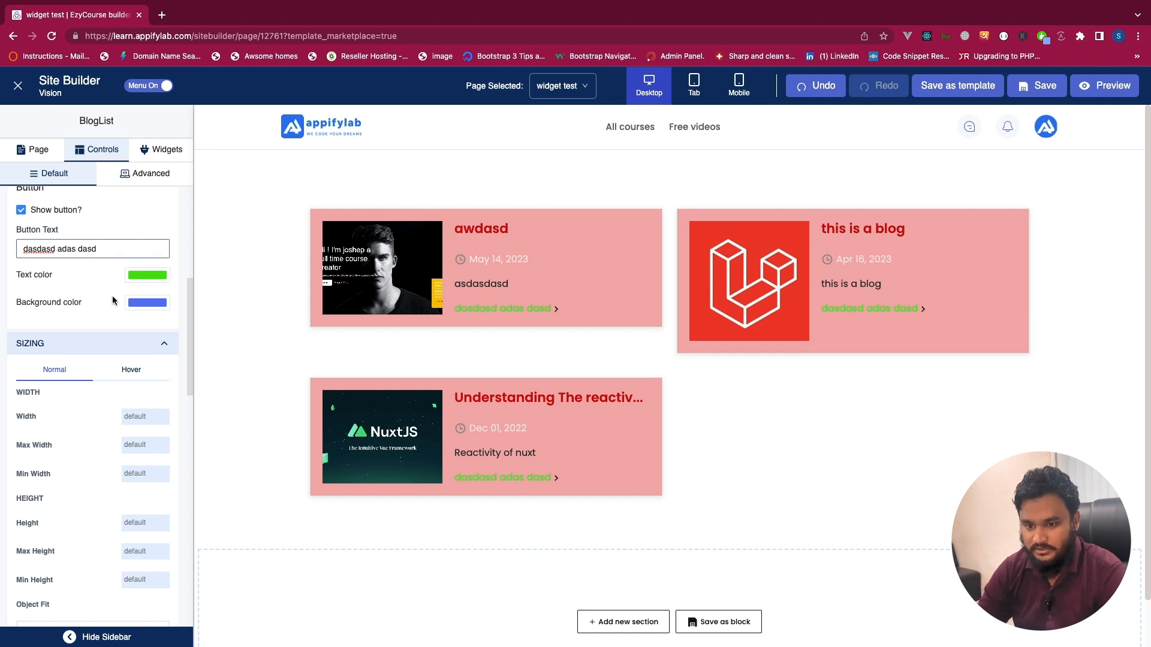
- Set the blog list's bottom right corner value to 24, bottom left corner value to 75 and top margin to 21
{"action": "scroll", "coordinate": [95, 214], "scroll_direction": "up", "scroll_amount": 7}
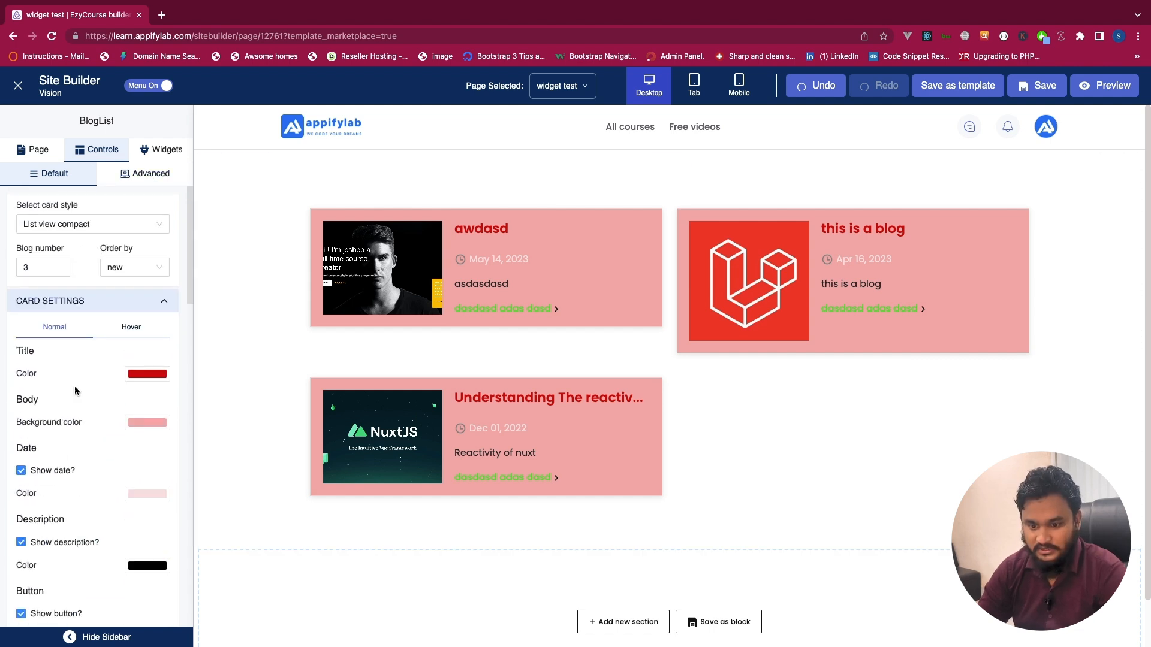
{"action": "scroll", "coordinate": [74, 386], "scroll_direction": "down", "scroll_amount": 8}
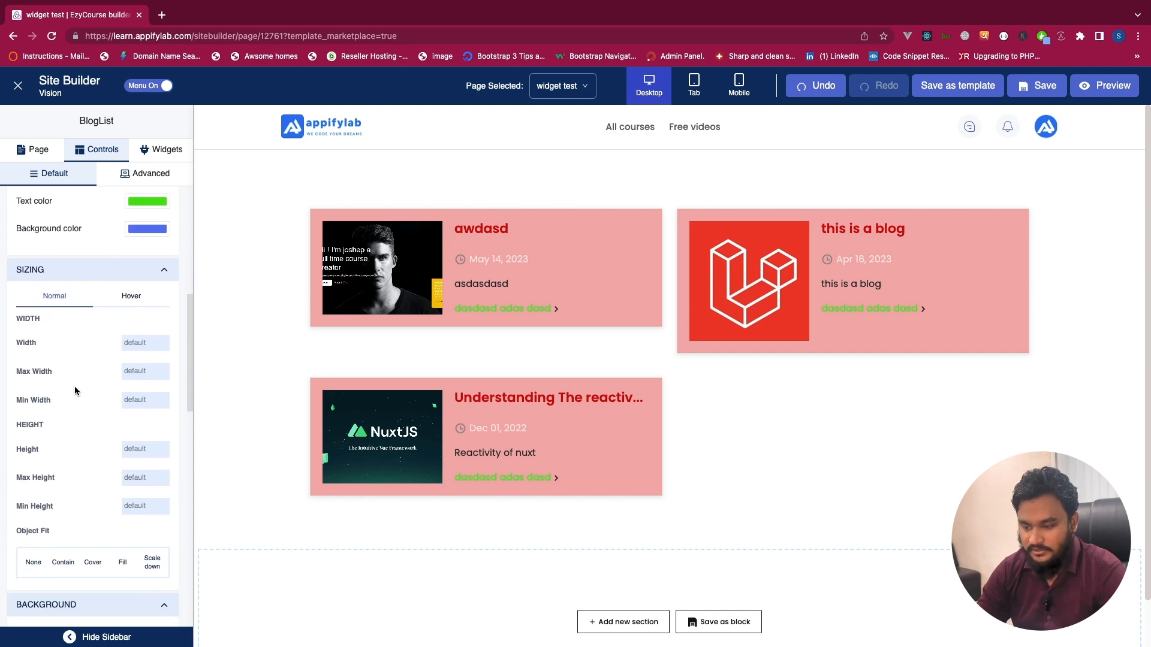
{"action": "scroll", "coordinate": [74, 386], "scroll_direction": "down", "scroll_amount": 10}
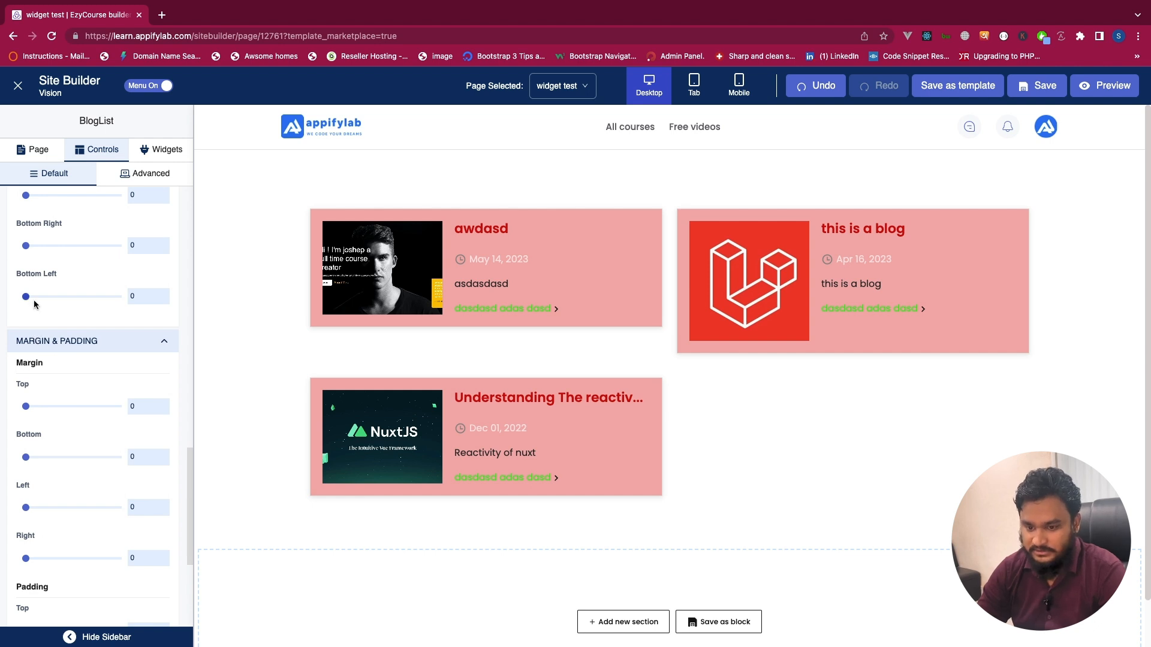
{"action": "left_click_drag", "start_coordinate": [26, 246], "coordinate": [48, 246]}
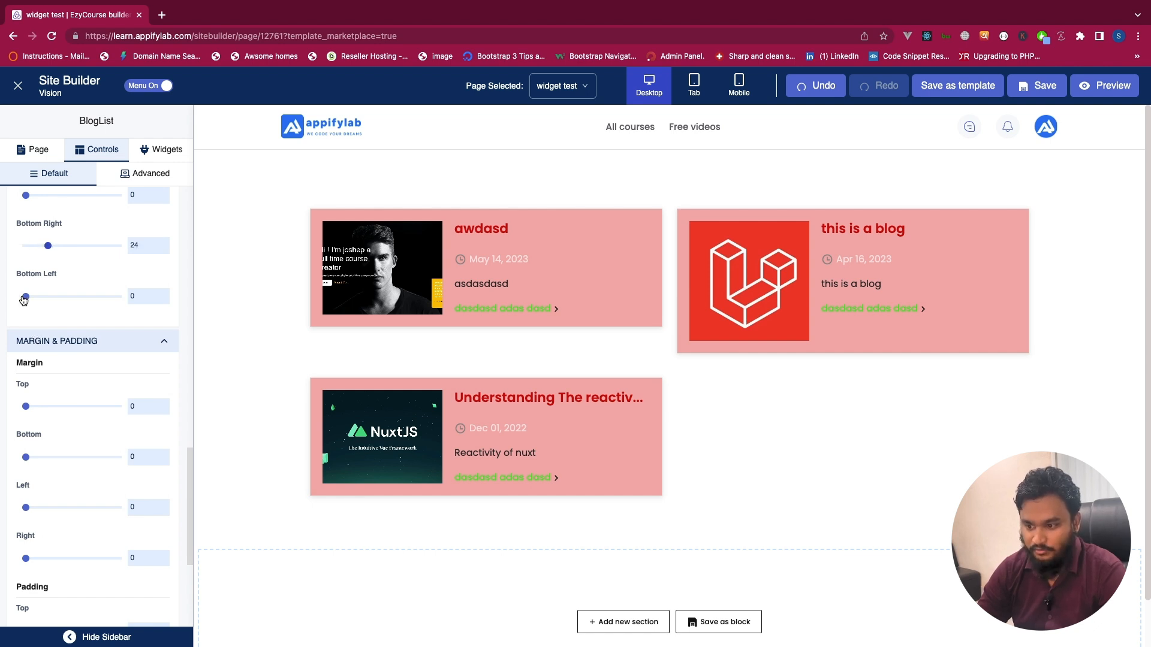
{"action": "left_click_drag", "start_coordinate": [25, 296], "coordinate": [95, 297]}
{"action": "mouse_move", "coordinate": [26, 407]}
{"action": "left_mouse_down"}
{"action": "mouse_move", "coordinate": [64, 407]}
{"action": "mouse_move", "coordinate": [44, 407]}
{"action": "left_mouse_up"}
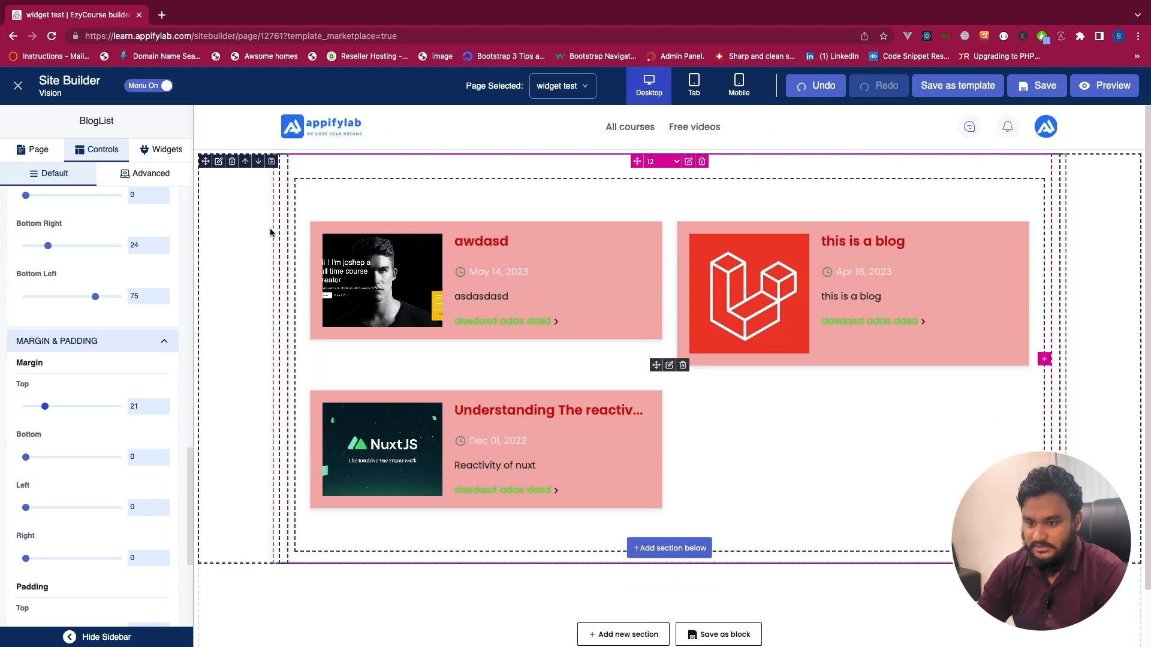
- Delete the section containing the blog list from the page
{"action": "left_click", "coordinate": [232, 161]}
{"action": "left_click", "coordinate": [665, 188]}
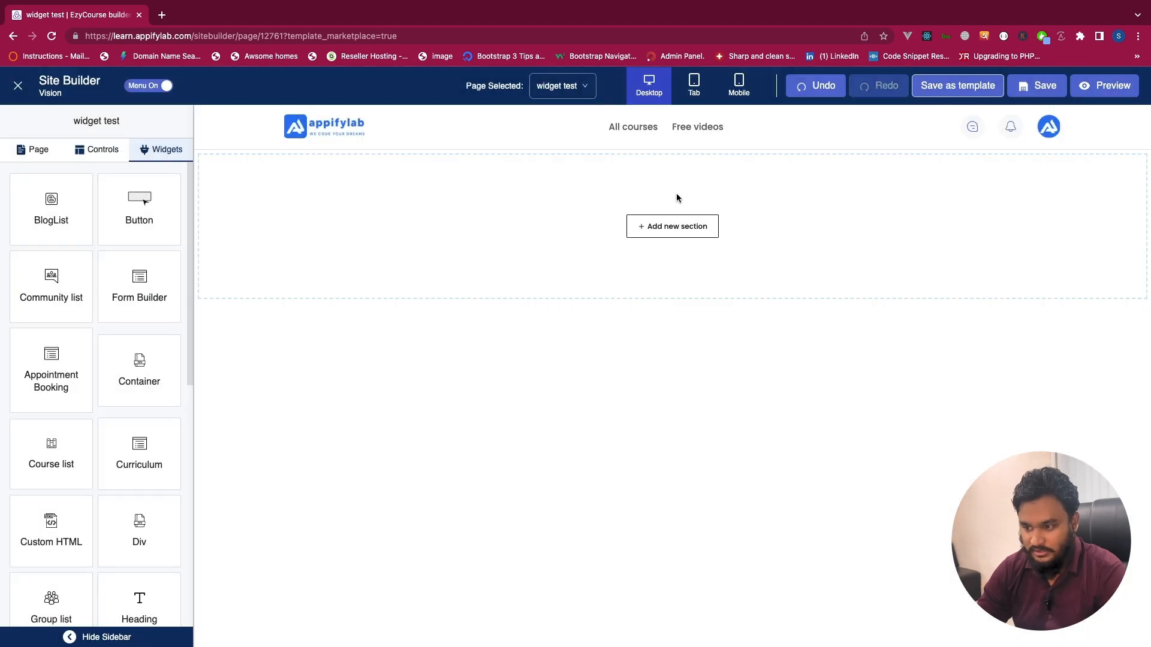
- Add a new single-column section from scratch and place a Course list widget in it
{"action": "left_click", "coordinate": [668, 226]}
{"action": "left_click", "coordinate": [329, 231]}
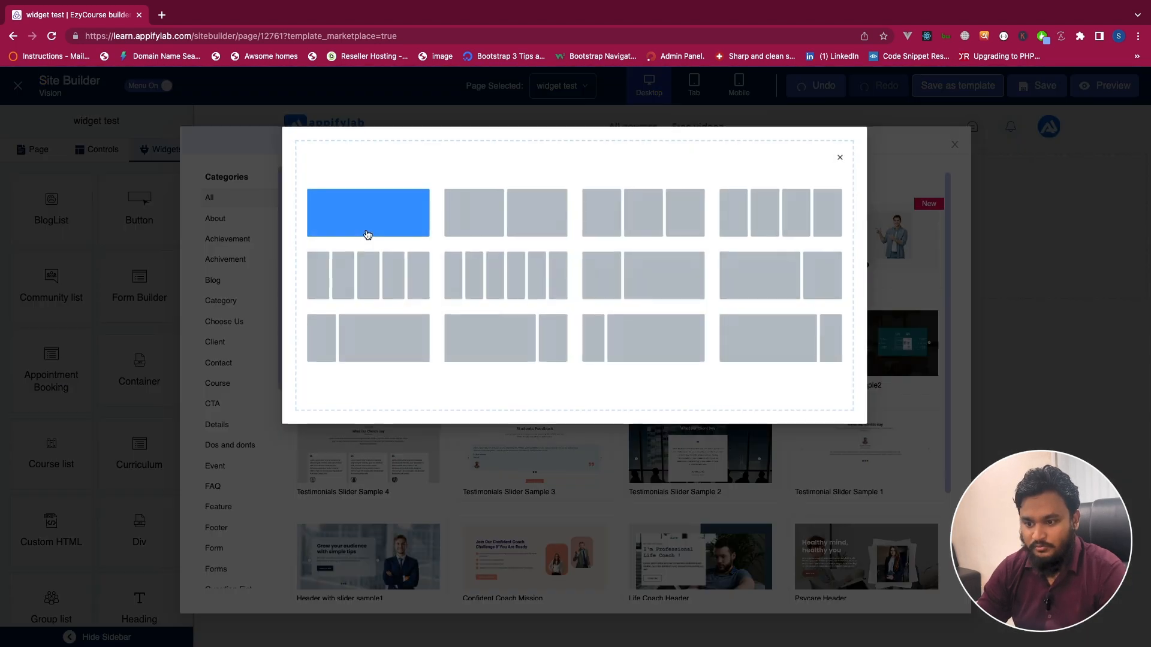
{"action": "left_click", "coordinate": [368, 228]}
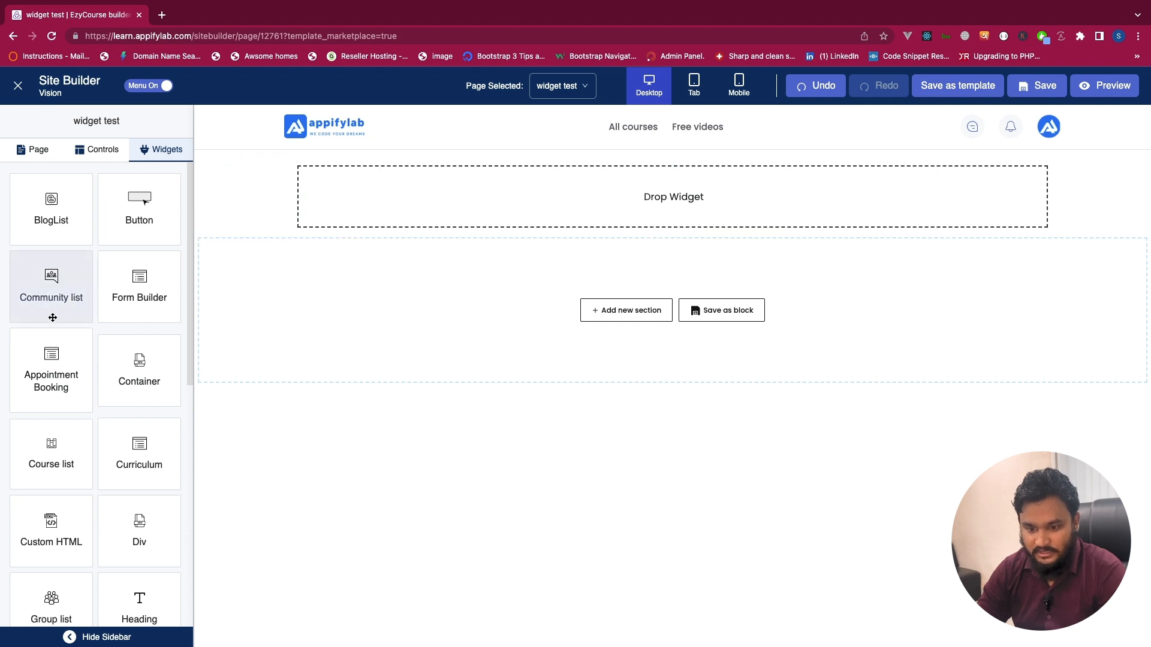
{"action": "left_click_drag", "start_coordinate": [48, 462], "coordinate": [356, 194]}
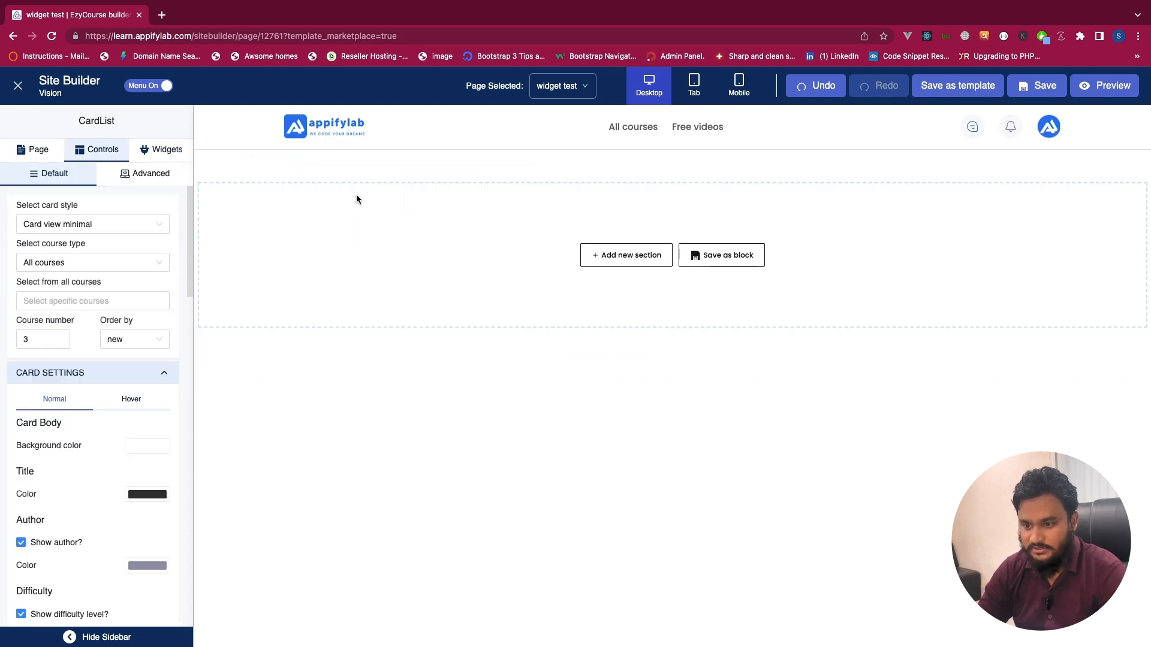
- Set the course list's card style to Card view compact
{"action": "mouse_move", "coordinate": [238, 234]}
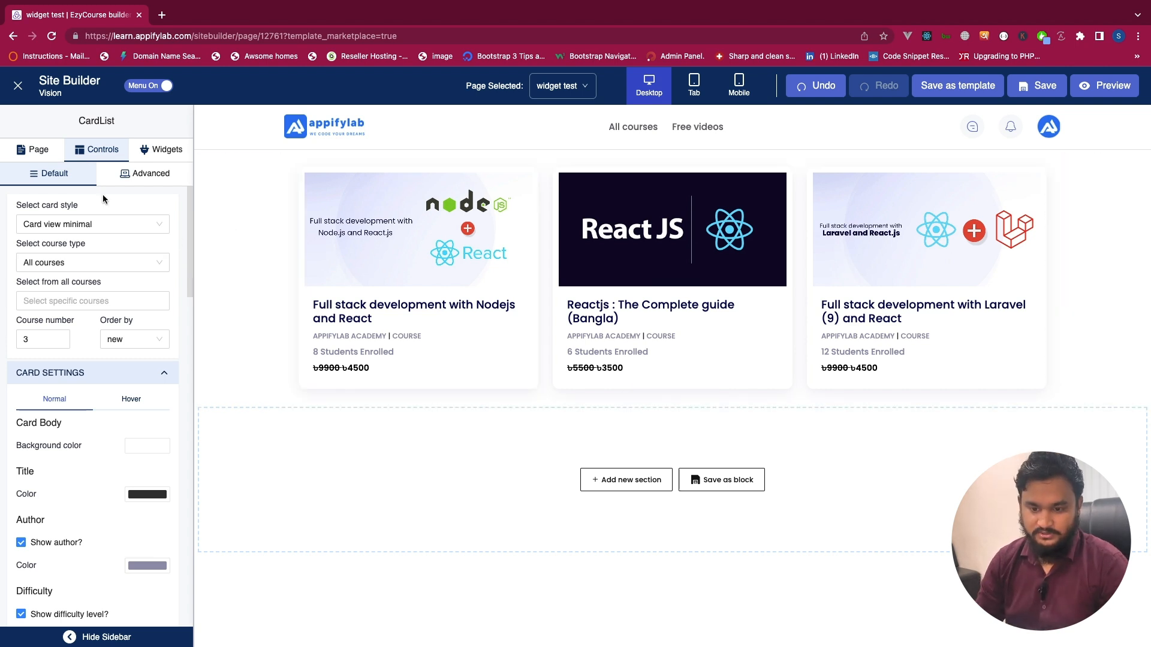
{"action": "left_click", "coordinate": [80, 217]}
{"action": "left_click", "coordinate": [59, 265]}
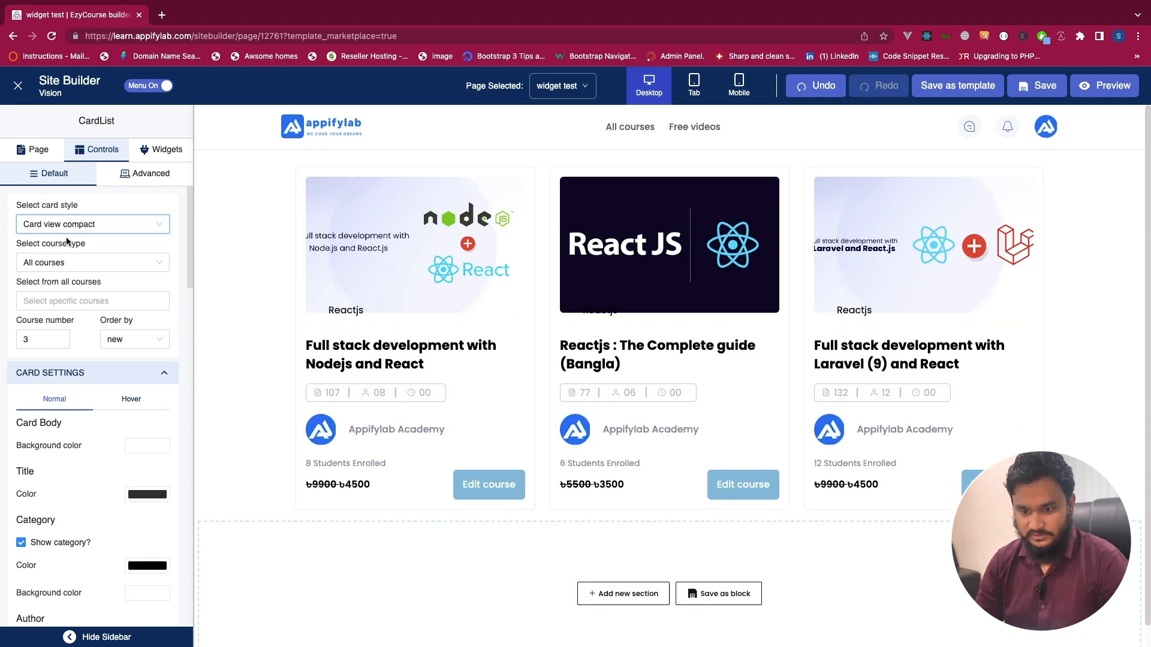
- Try the Bundle Courses type on the course list and settle on Single Courses
{"action": "left_click", "coordinate": [67, 225]}
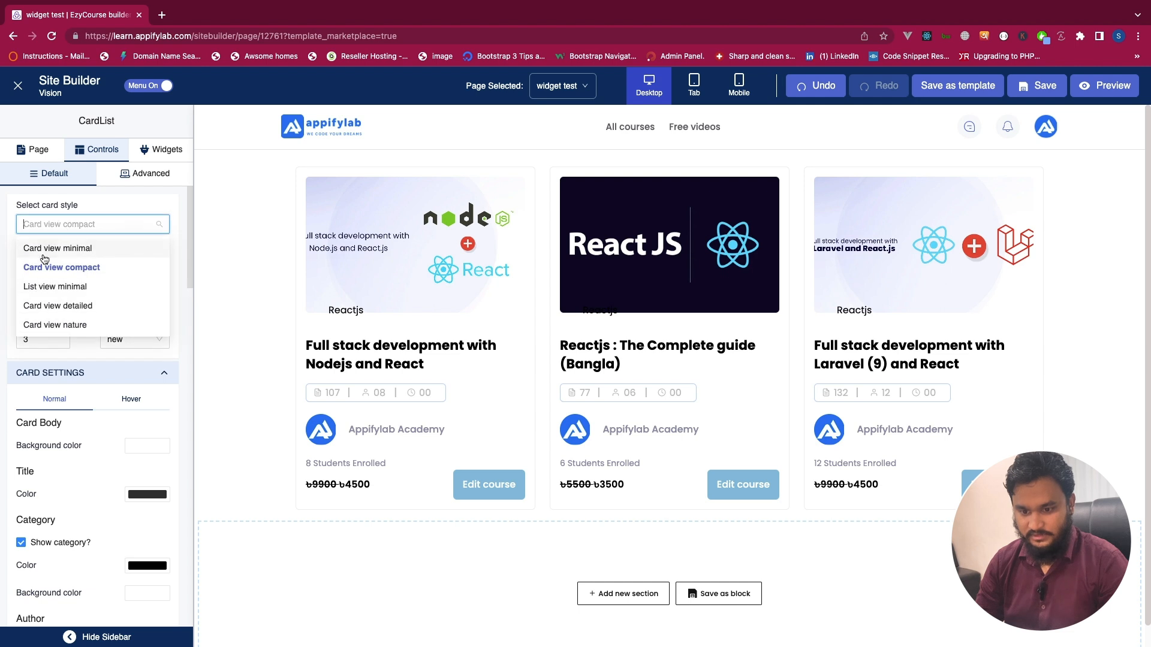
{"action": "left_click", "coordinate": [55, 264]}
{"action": "left_click", "coordinate": [55, 264]}
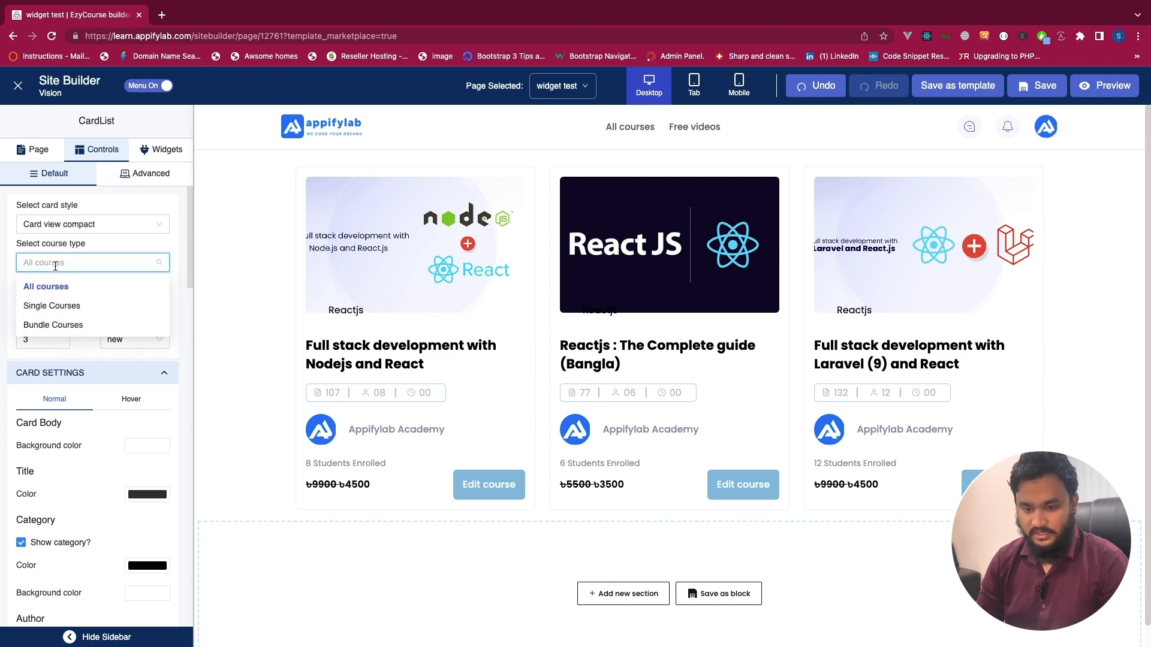
{"action": "left_click", "coordinate": [45, 325]}
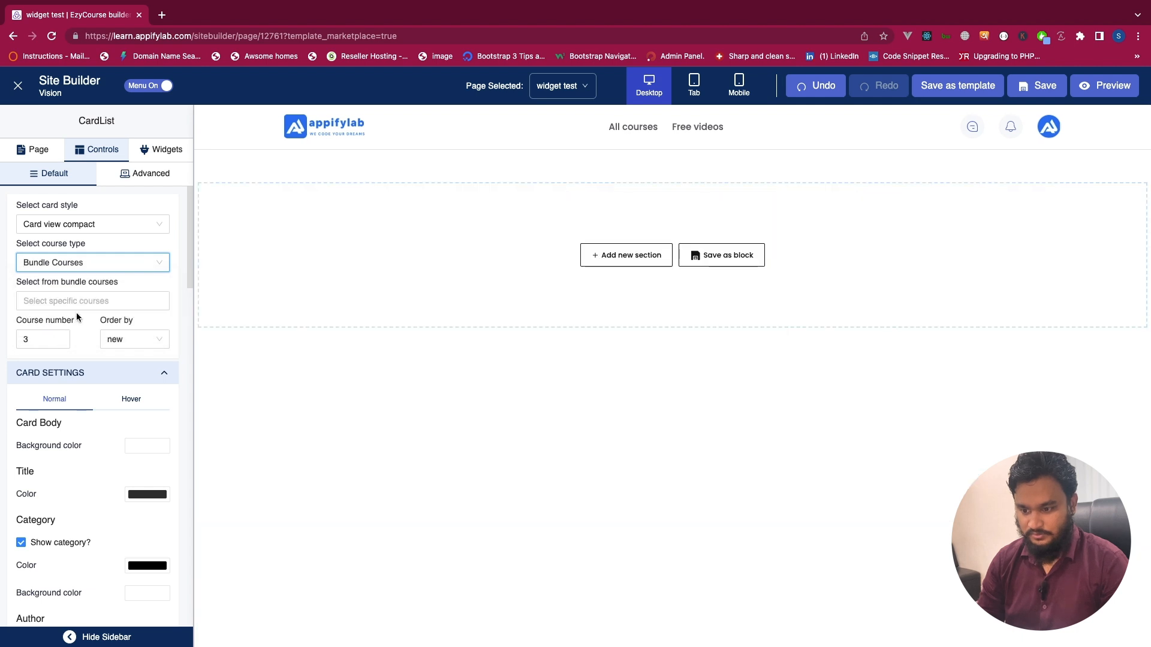
{"action": "left_click", "coordinate": [75, 264]}
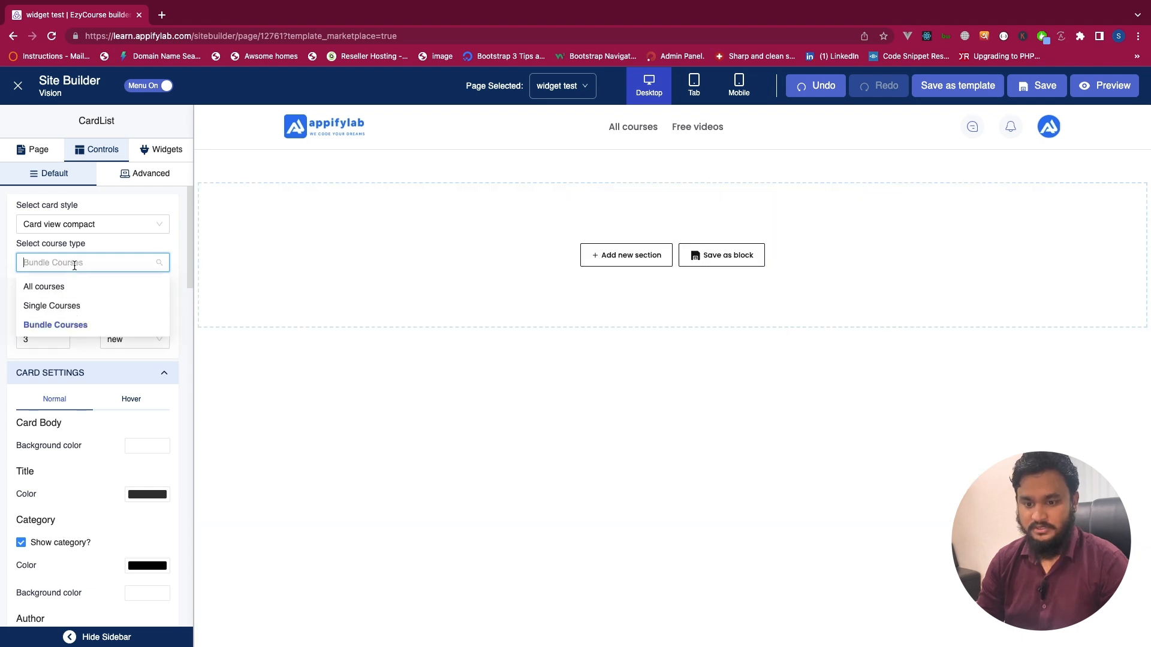
{"action": "left_click", "coordinate": [56, 308]}
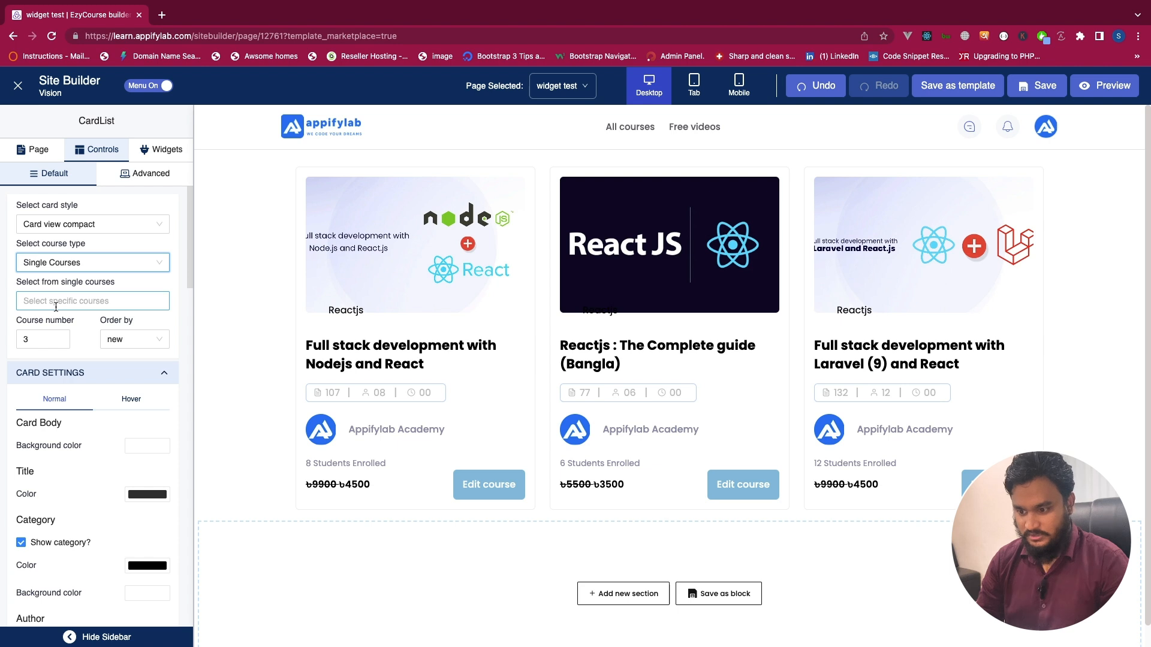
- Limit the course list to Full stack development with Laravel (9) and React, Laravel (9) and Vue, and Reactjs : The Complete guide (Bangla)
{"action": "left_click", "coordinate": [57, 302]}
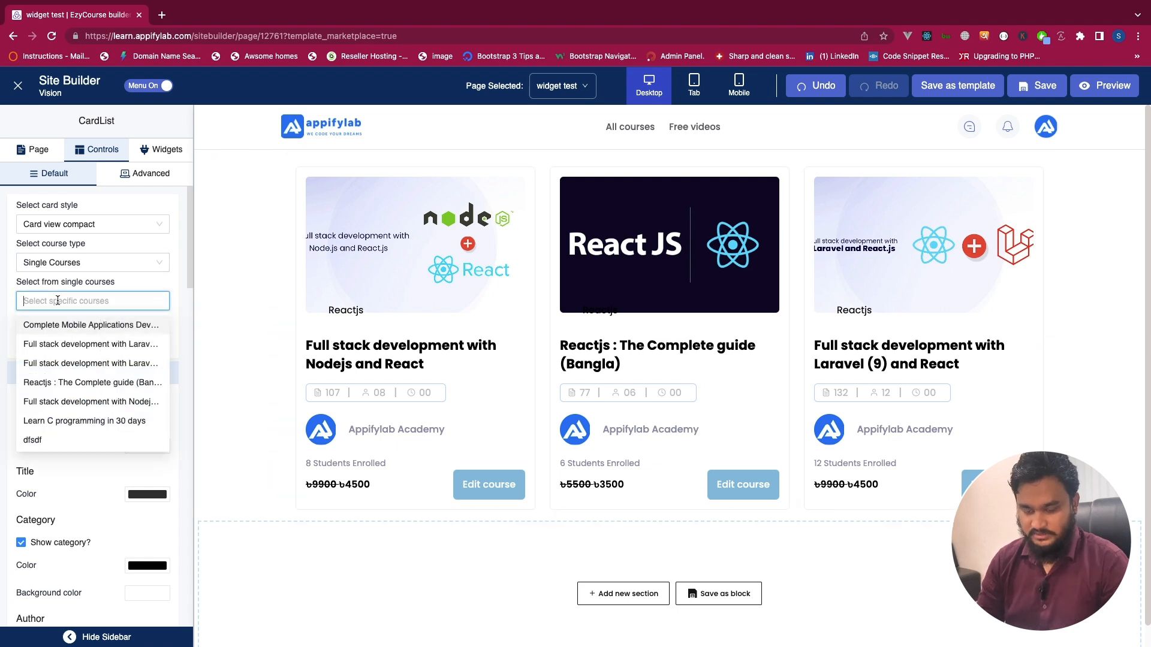
{"action": "left_click", "coordinate": [13, 292]}
{"action": "double_click", "coordinate": [26, 339]}
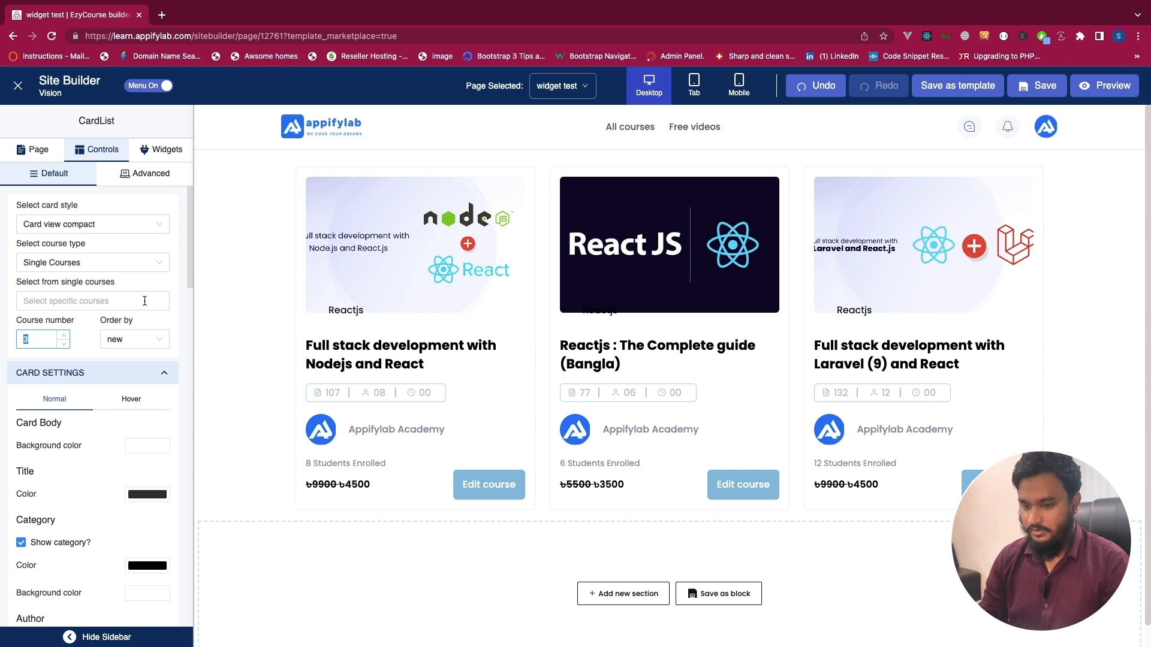
{"action": "left_click", "coordinate": [82, 302]}
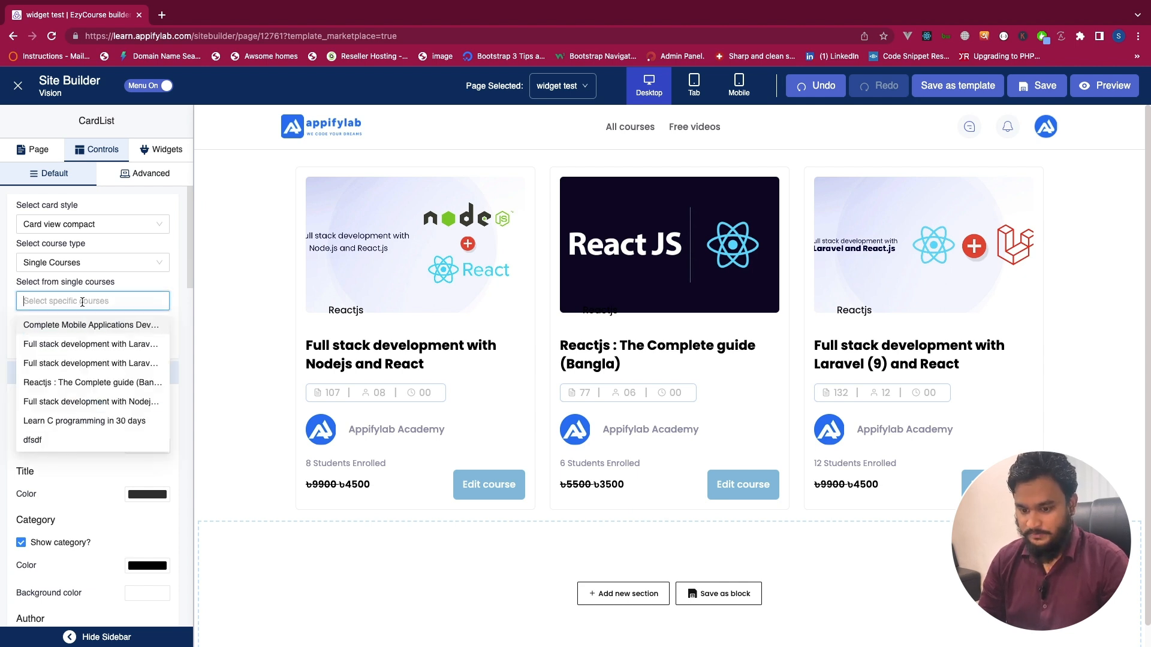
{"action": "left_click", "coordinate": [82, 345]}
{"action": "left_click", "coordinate": [81, 377]}
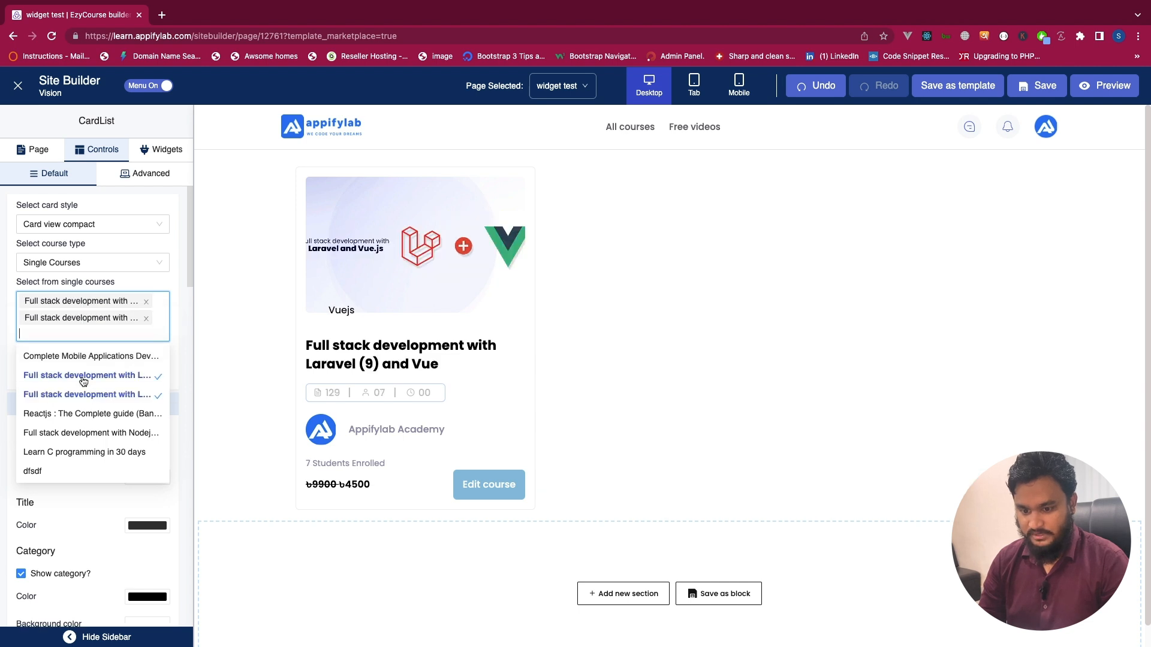
{"action": "left_click", "coordinate": [80, 422]}
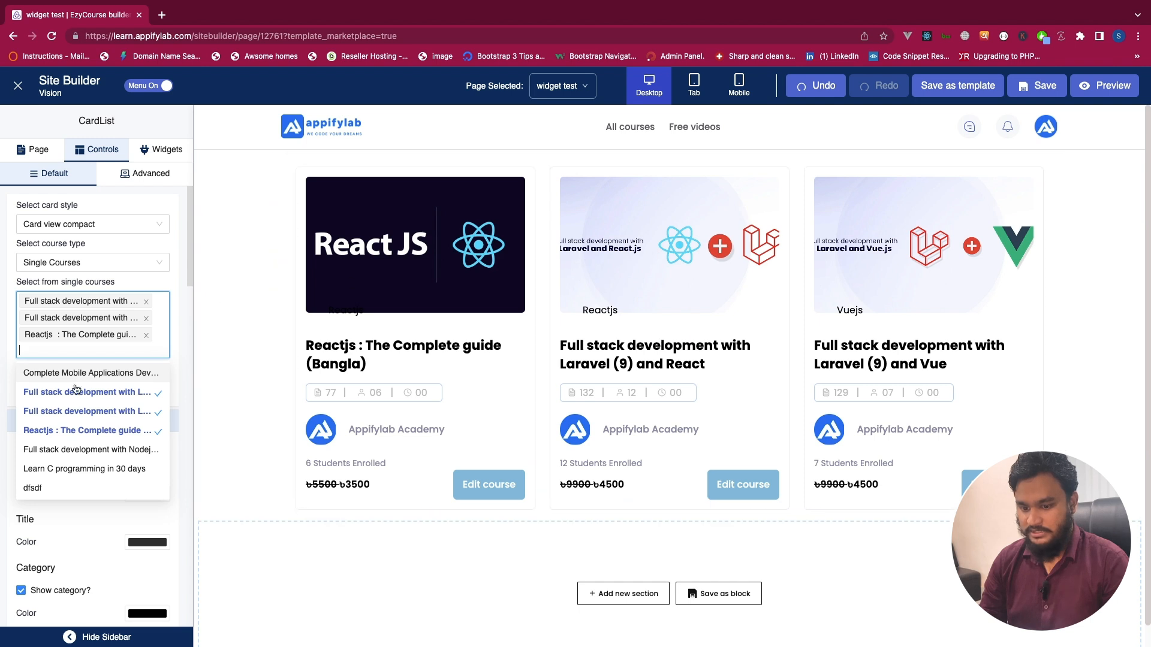
{"action": "key", "text": "Escape"}
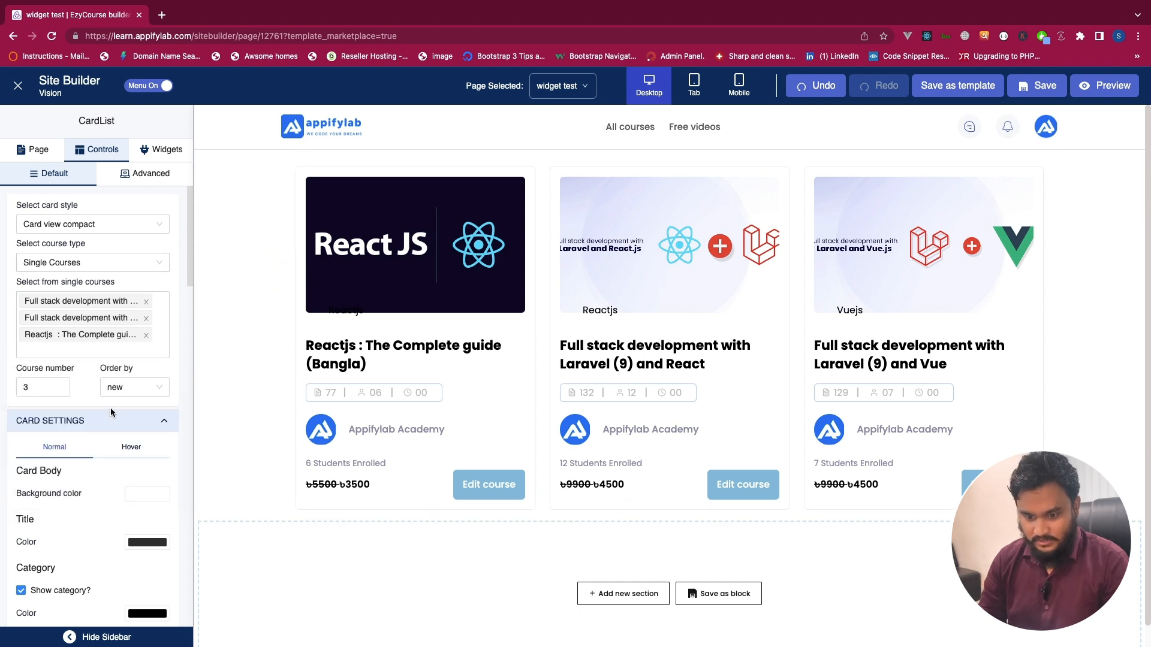
- Set the course cards' body background color to red, RGB 218, 21, 21
{"action": "scroll", "coordinate": [110, 411], "scroll_direction": "down", "scroll_amount": 2}
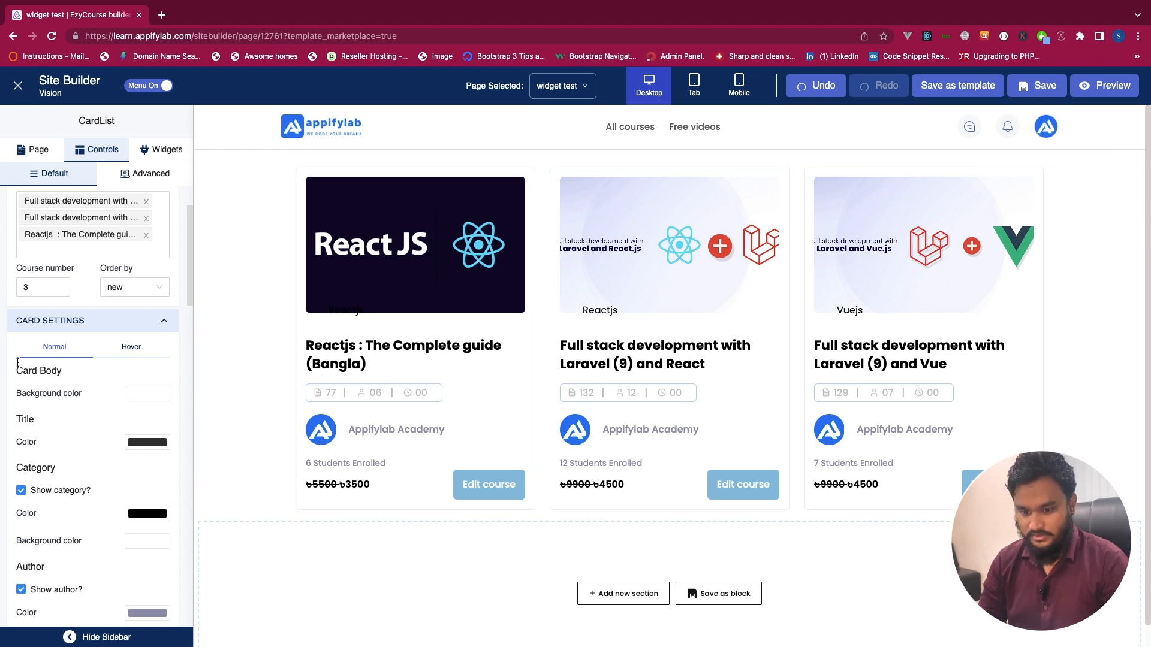
{"action": "left_click_drag", "start_coordinate": [17, 324], "coordinate": [60, 324]}
{"action": "left_click", "coordinate": [96, 326]}
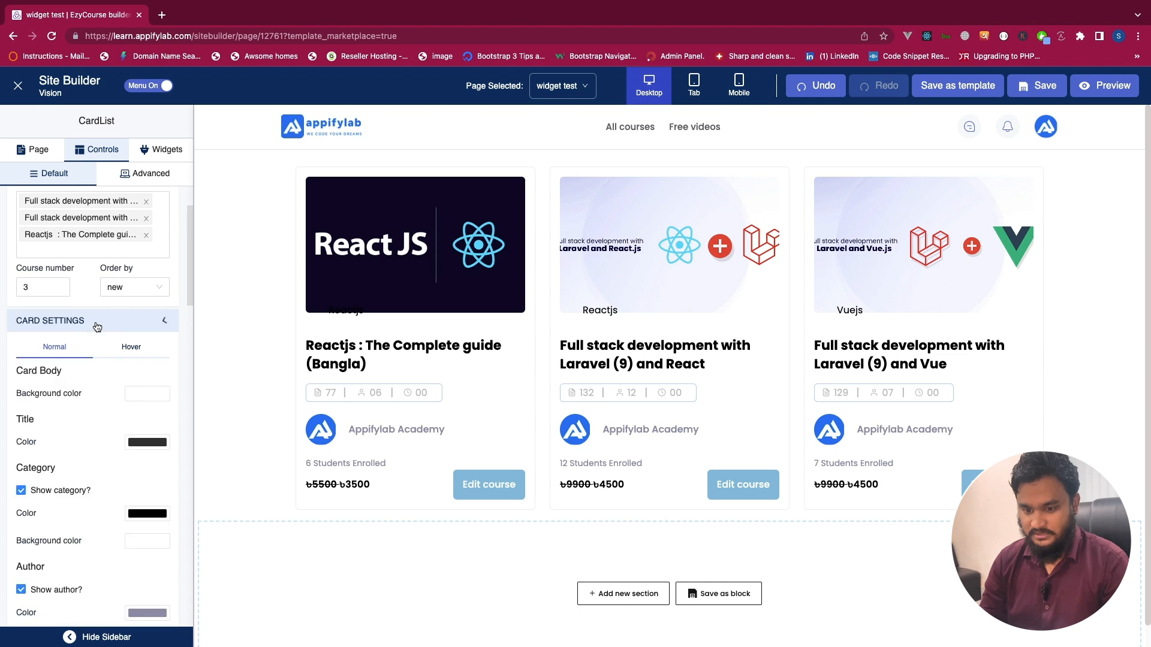
{"action": "left_click", "coordinate": [147, 396]}
{"action": "left_click", "coordinate": [153, 411]}
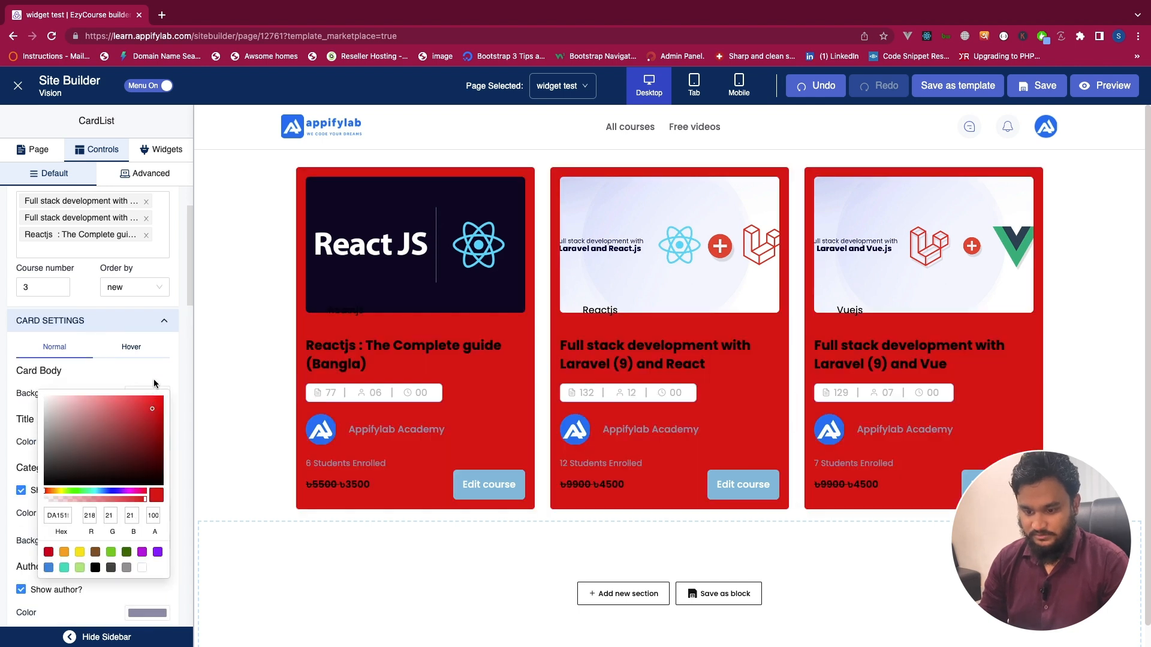
{"action": "left_click", "coordinate": [143, 366]}
- Set the title color of the course cards to white
{"action": "scroll", "coordinate": [142, 365], "scroll_direction": "down", "scroll_amount": 2}
{"action": "left_click", "coordinate": [144, 391]}
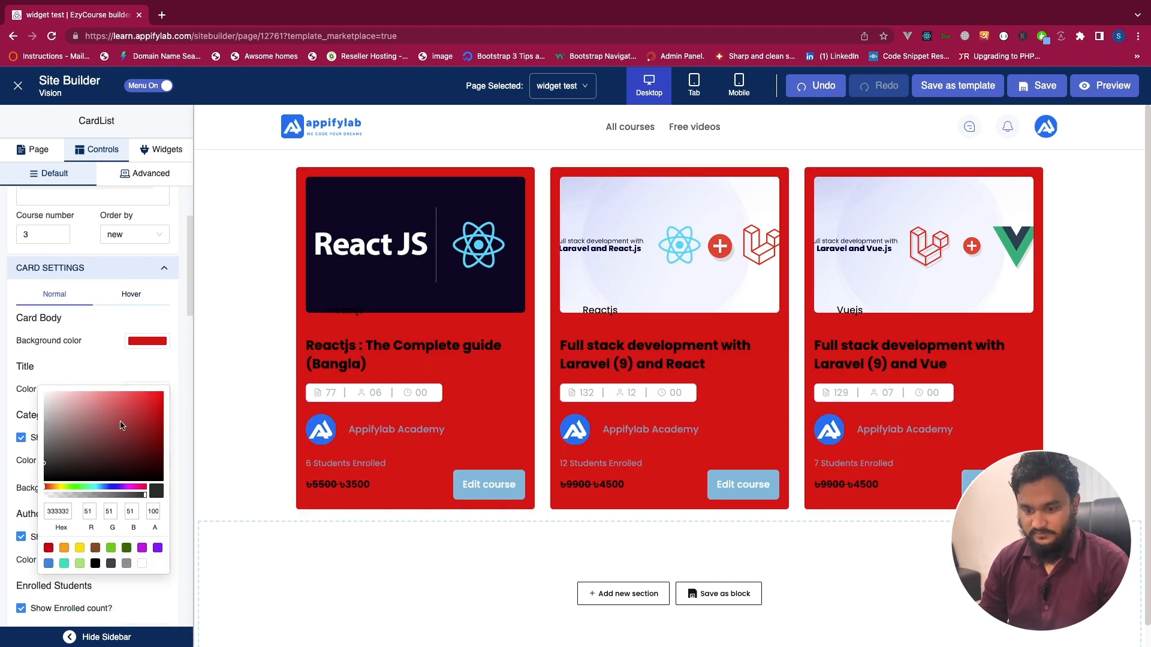
{"action": "left_click", "coordinate": [105, 396]}
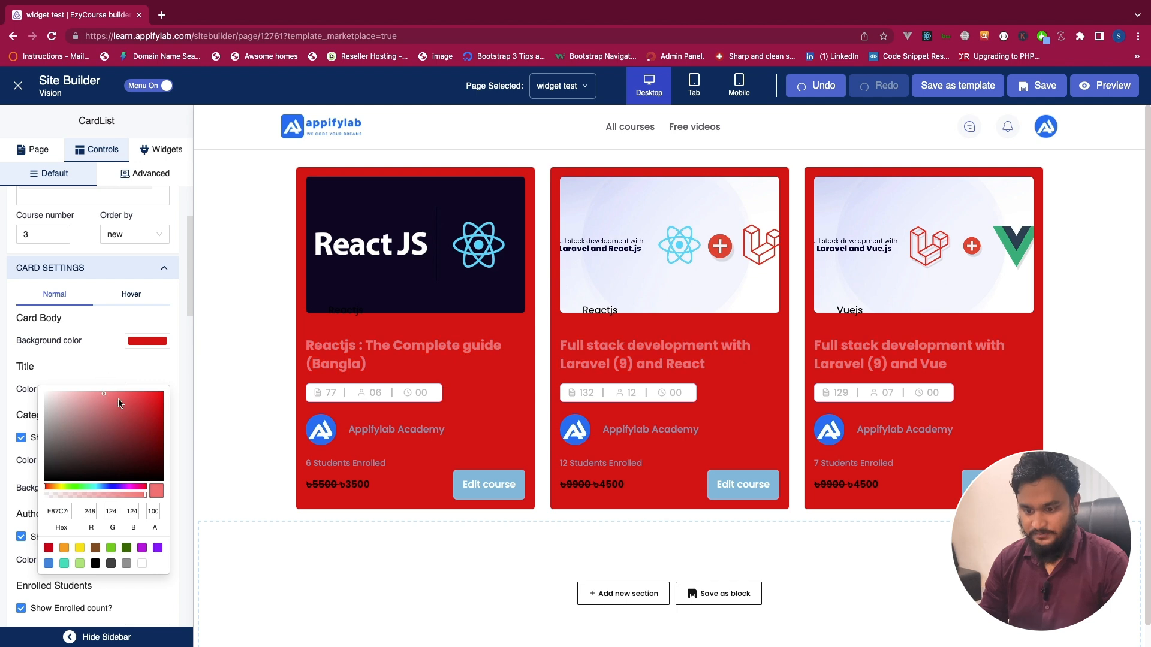
{"action": "left_click_drag", "start_coordinate": [120, 403], "coordinate": [45, 392]}
{"action": "left_click", "coordinate": [86, 366]}
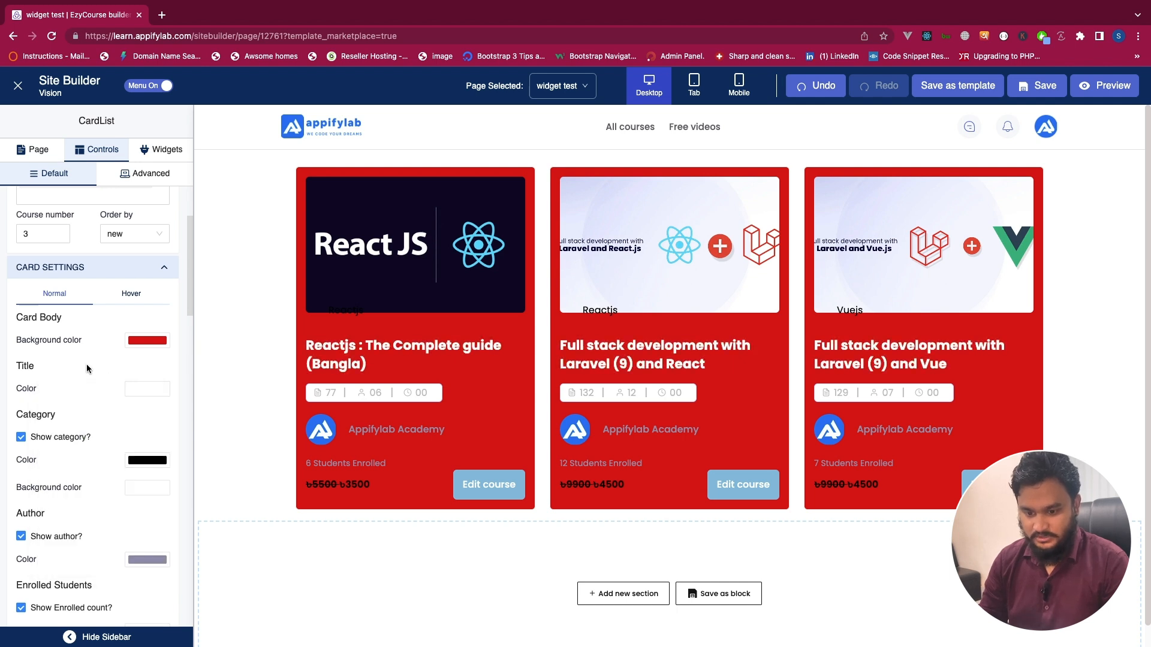
- Hide the category, author, enrolled count and meta info on the course cards
{"action": "scroll", "coordinate": [87, 368], "scroll_direction": "down", "scroll_amount": 2}
{"action": "left_click", "coordinate": [139, 387]}
{"action": "left_click", "coordinate": [60, 369]}
{"action": "left_click", "coordinate": [55, 365]}
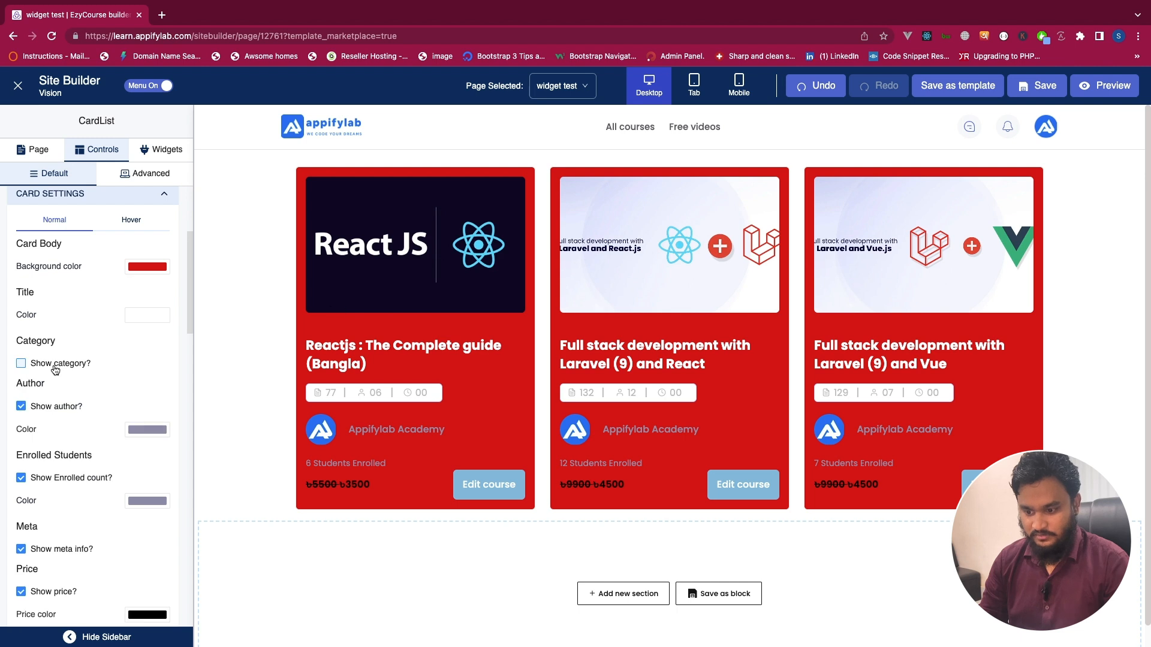
{"action": "left_click", "coordinate": [48, 407]}
{"action": "left_click", "coordinate": [48, 450]}
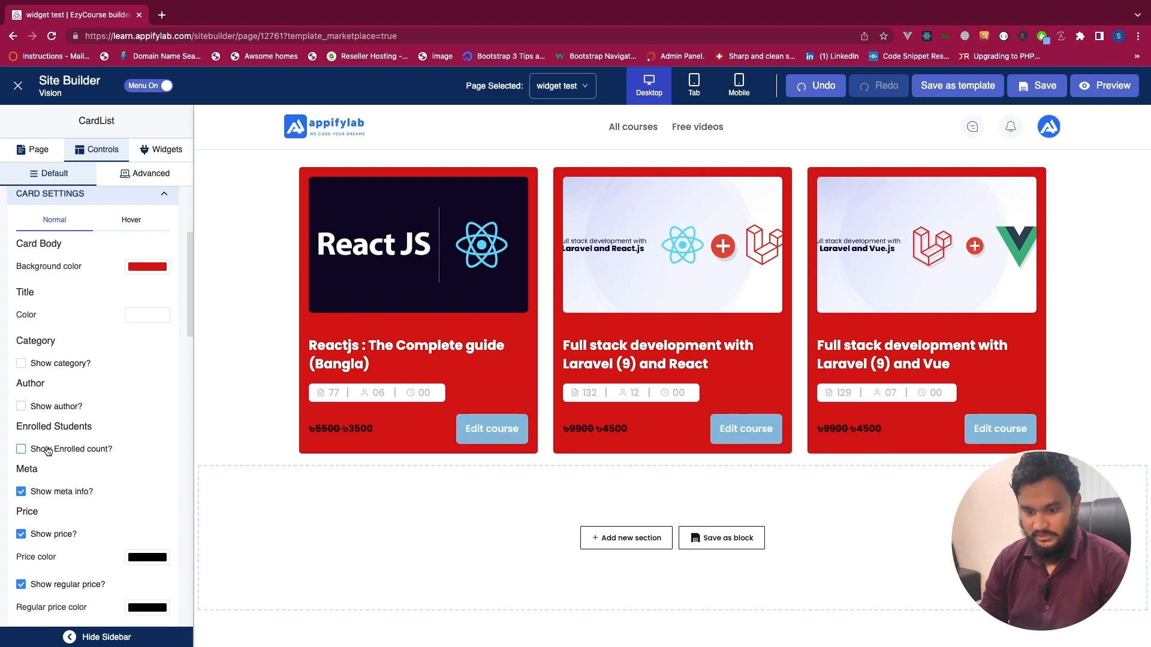
{"action": "left_click", "coordinate": [48, 490]}
- Toggle the cards' meta info and enrolled count on and off again
{"action": "scroll", "coordinate": [48, 490], "scroll_direction": "down", "scroll_amount": 2}
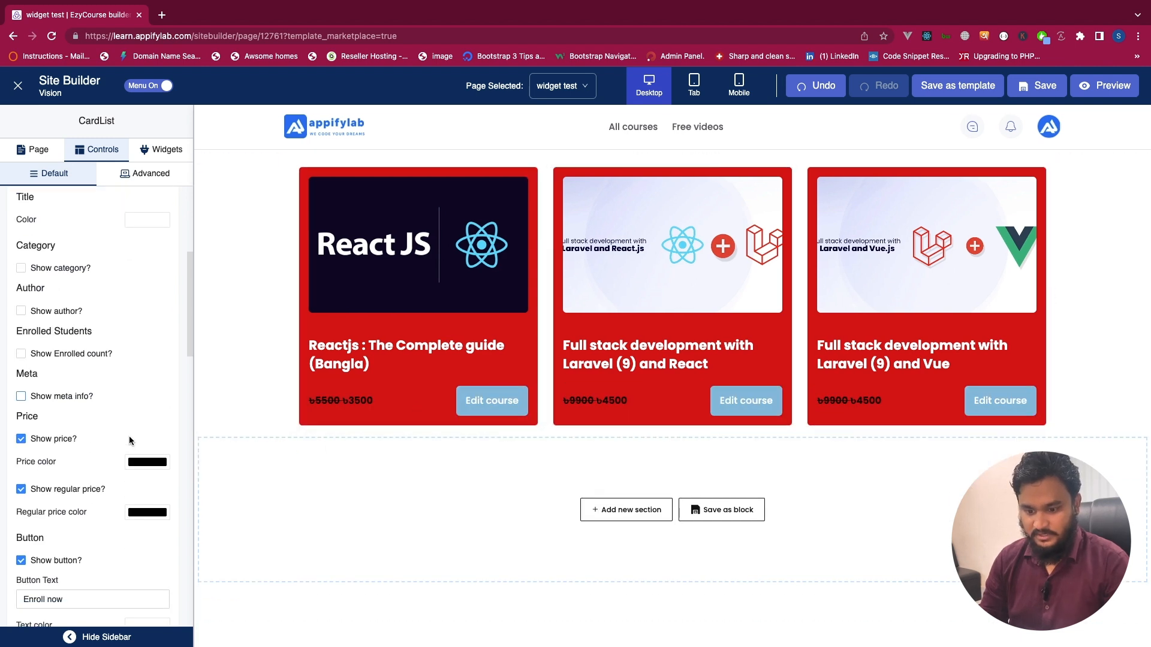
{"action": "left_click", "coordinate": [74, 400]}
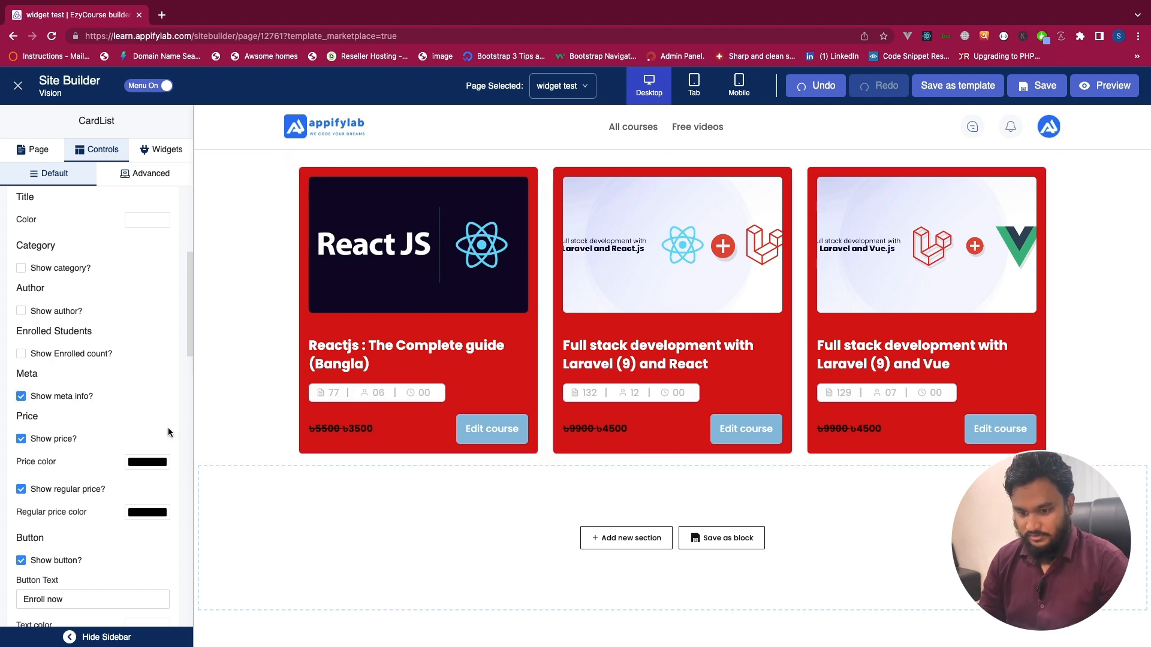
{"action": "left_click", "coordinate": [71, 358]}
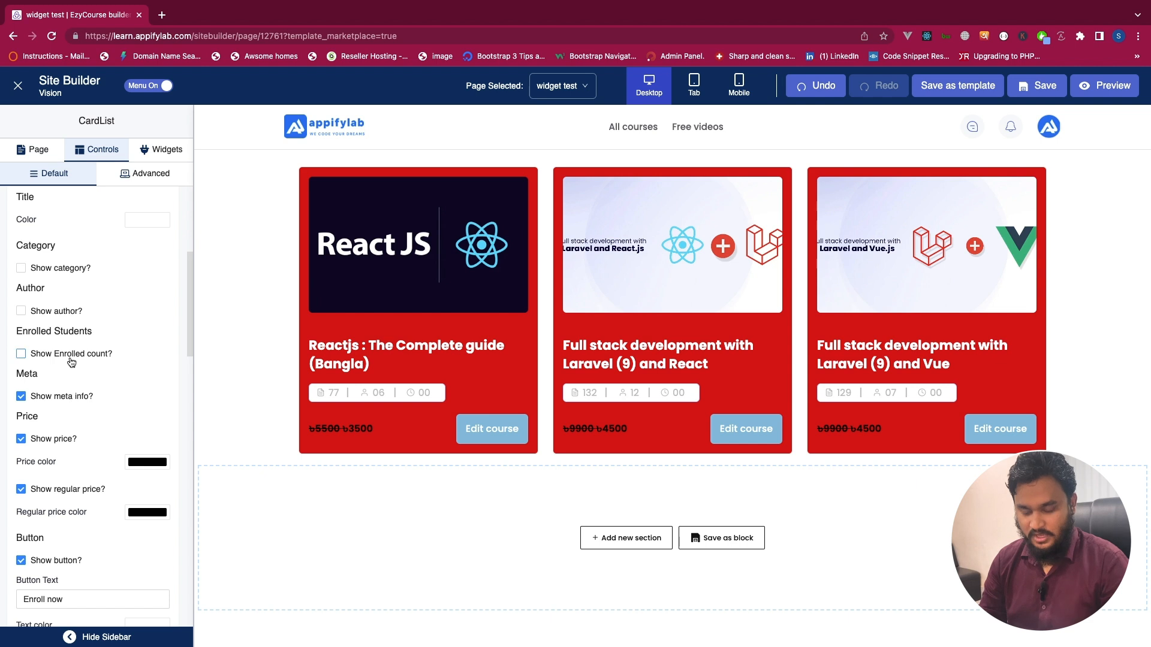
{"action": "left_click", "coordinate": [71, 357]}
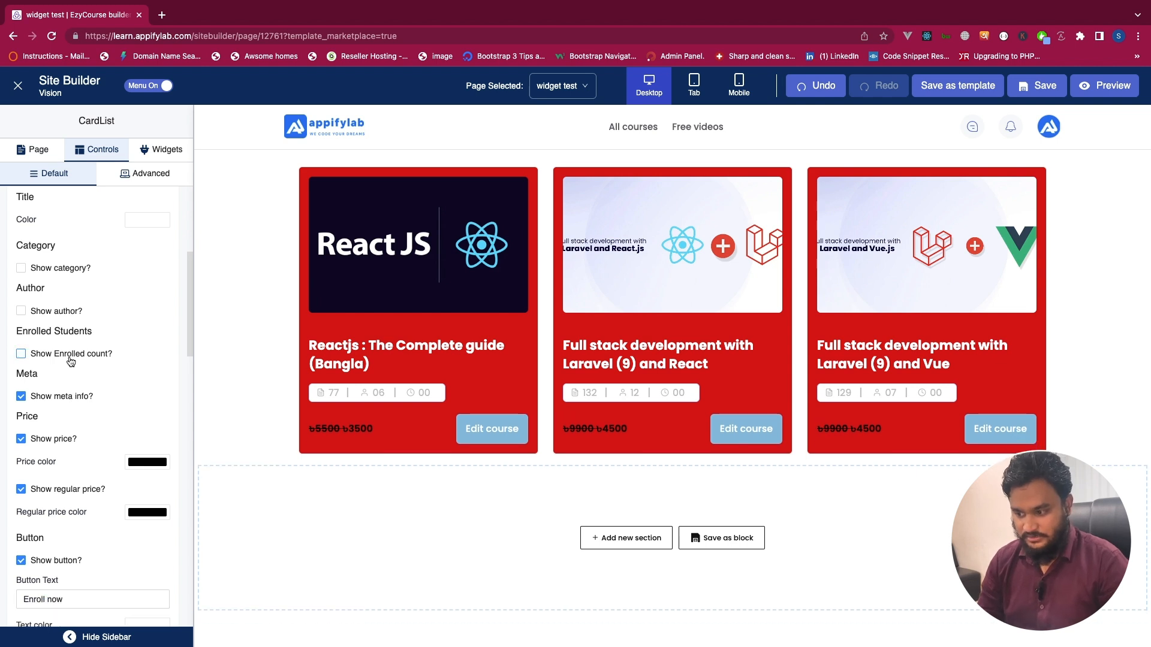
{"action": "left_click", "coordinate": [62, 396]}
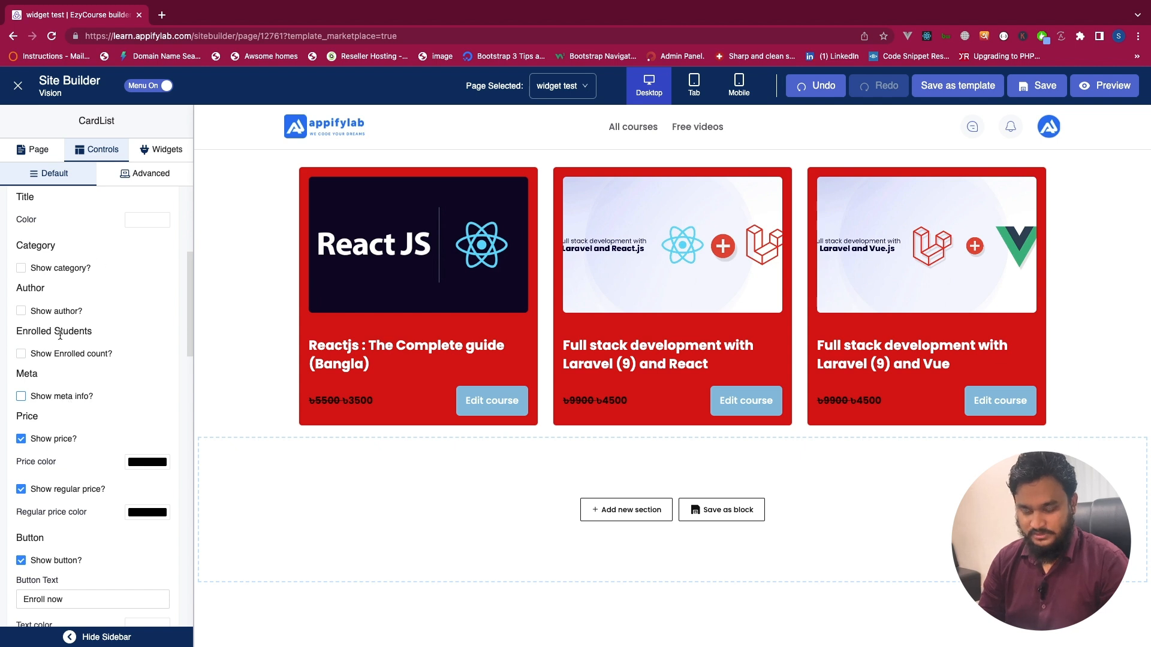
- Toggle the price off and on, and hide the regular price on the course cards
{"action": "left_click", "coordinate": [50, 441]}
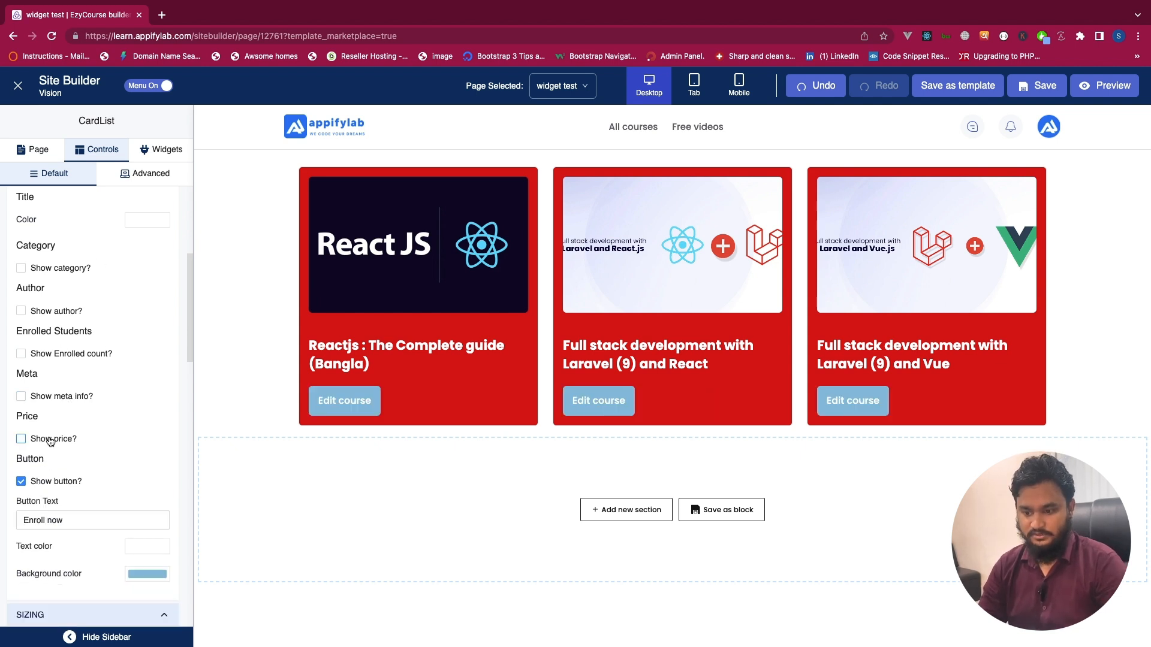
{"action": "left_click", "coordinate": [51, 441]}
{"action": "scroll", "coordinate": [52, 488], "scroll_direction": "down", "scroll_amount": 3}
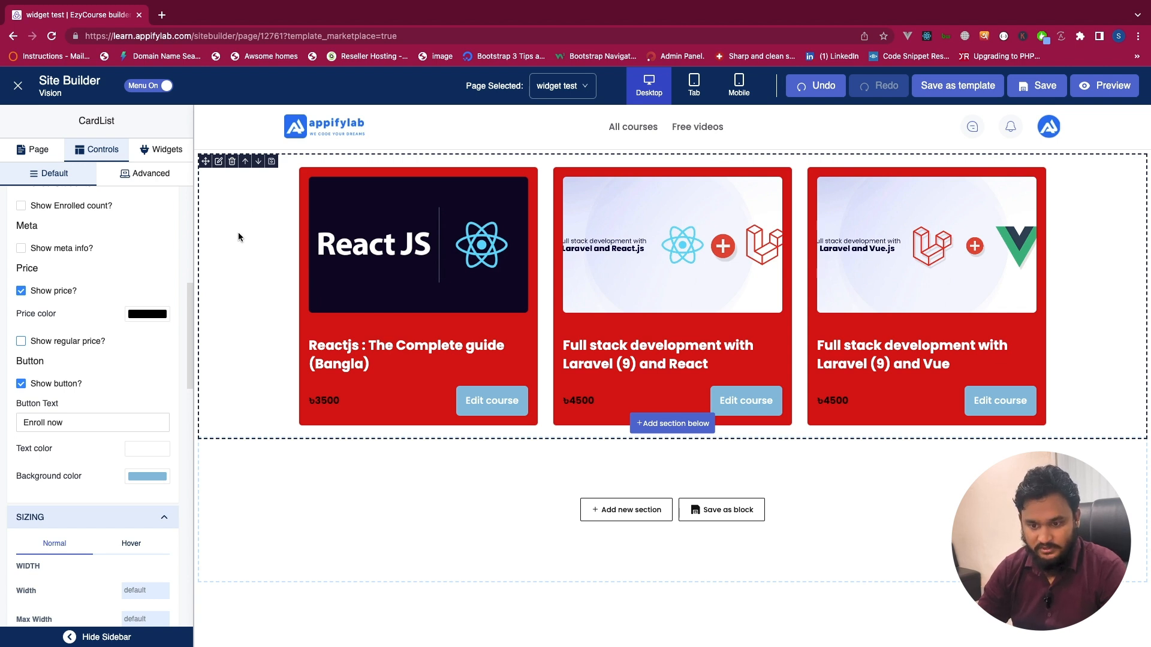
- Delete the section containing the course list from the page
{"action": "left_click", "coordinate": [232, 162]}
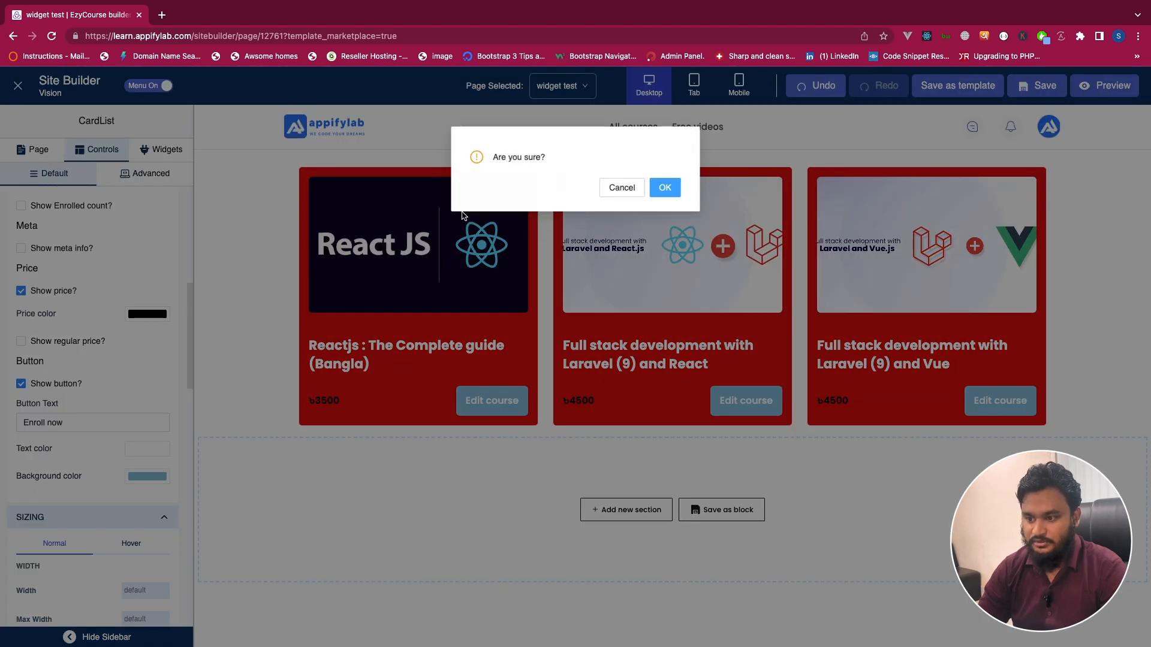
{"action": "left_click", "coordinate": [665, 189]}
- Add a new single-column section from scratch and place a Curriculum widget in it
{"action": "left_click", "coordinate": [668, 226]}
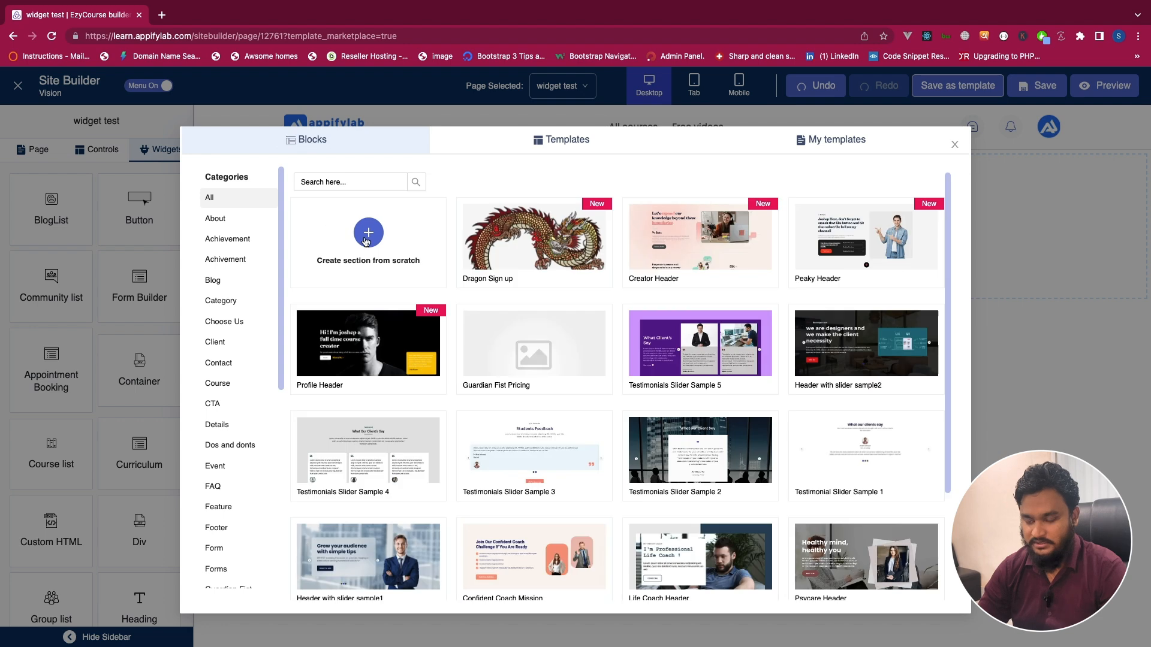
{"action": "left_click", "coordinate": [367, 239]}
{"action": "left_click", "coordinate": [365, 238]}
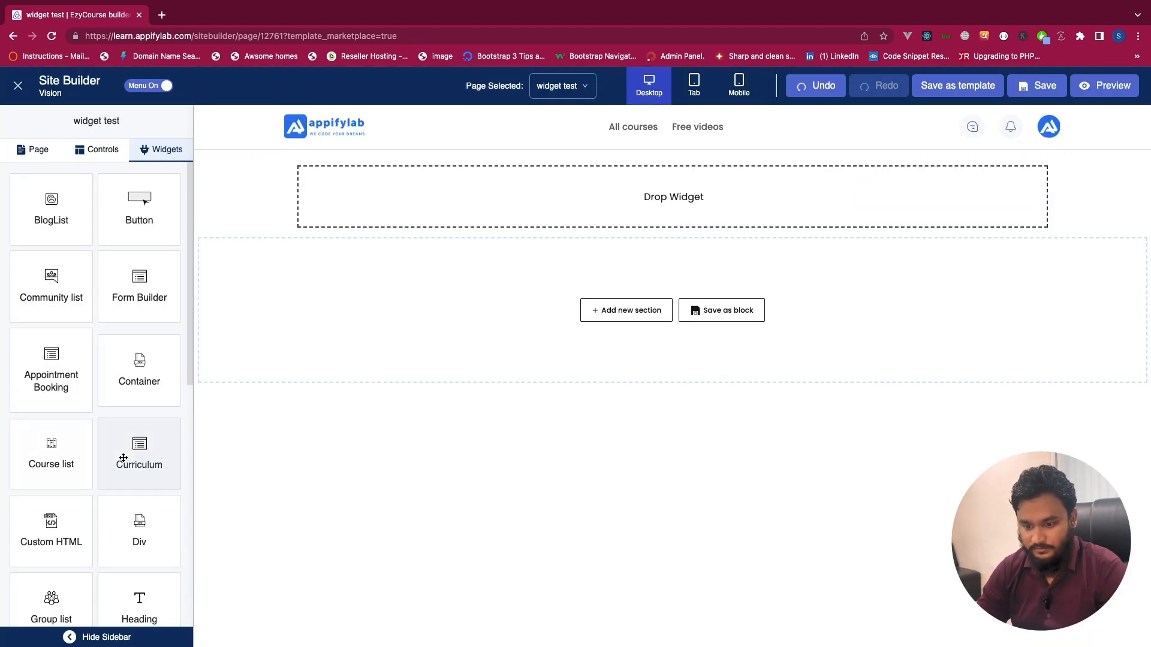
{"action": "left_click_drag", "start_coordinate": [114, 469], "coordinate": [411, 198]}
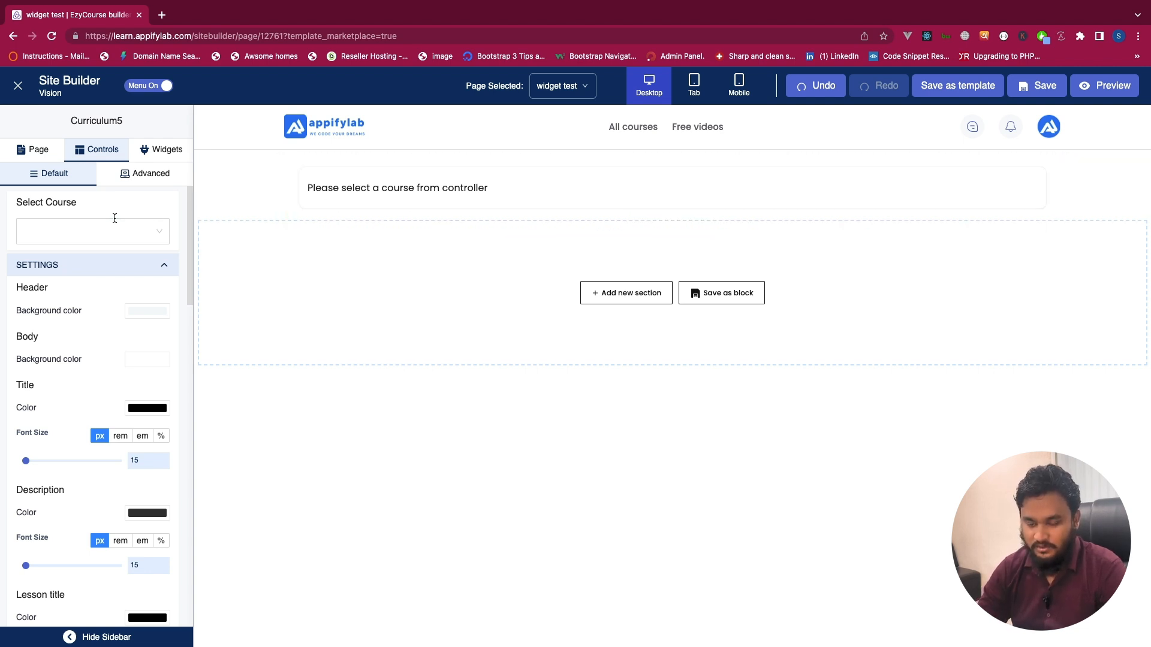
- Set the Curriculum widget's course to Full stack development with Laravel (9) and React and look through its chapters
{"action": "left_click_drag", "start_coordinate": [27, 204], "coordinate": [90, 212]}
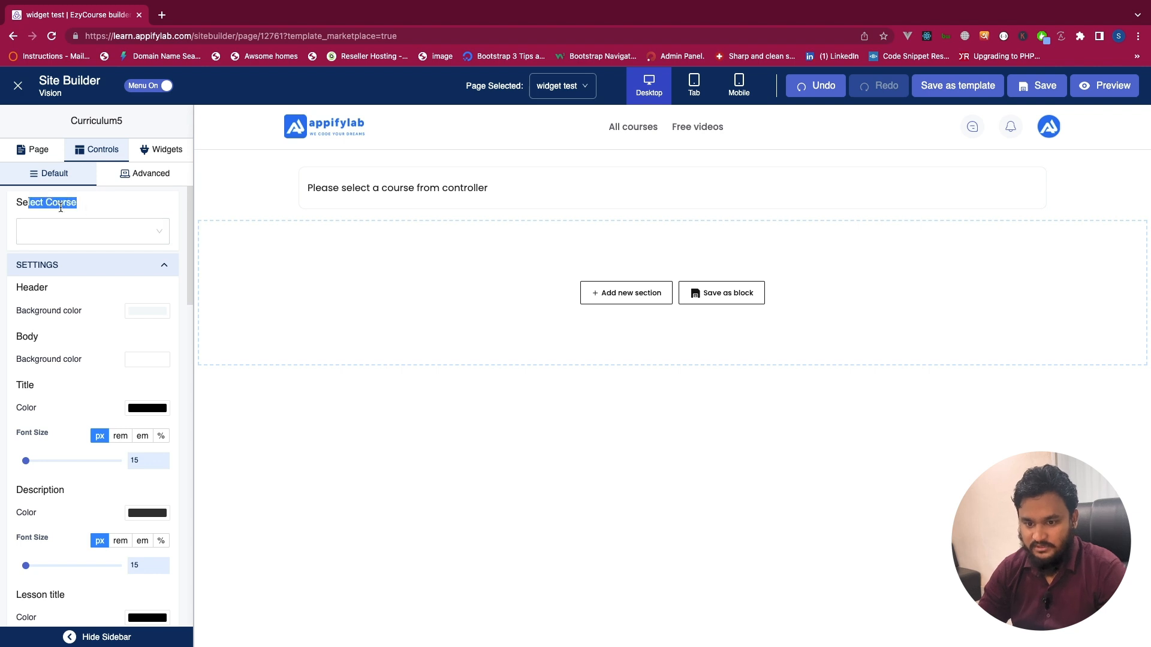
{"action": "left_click", "coordinate": [55, 229]}
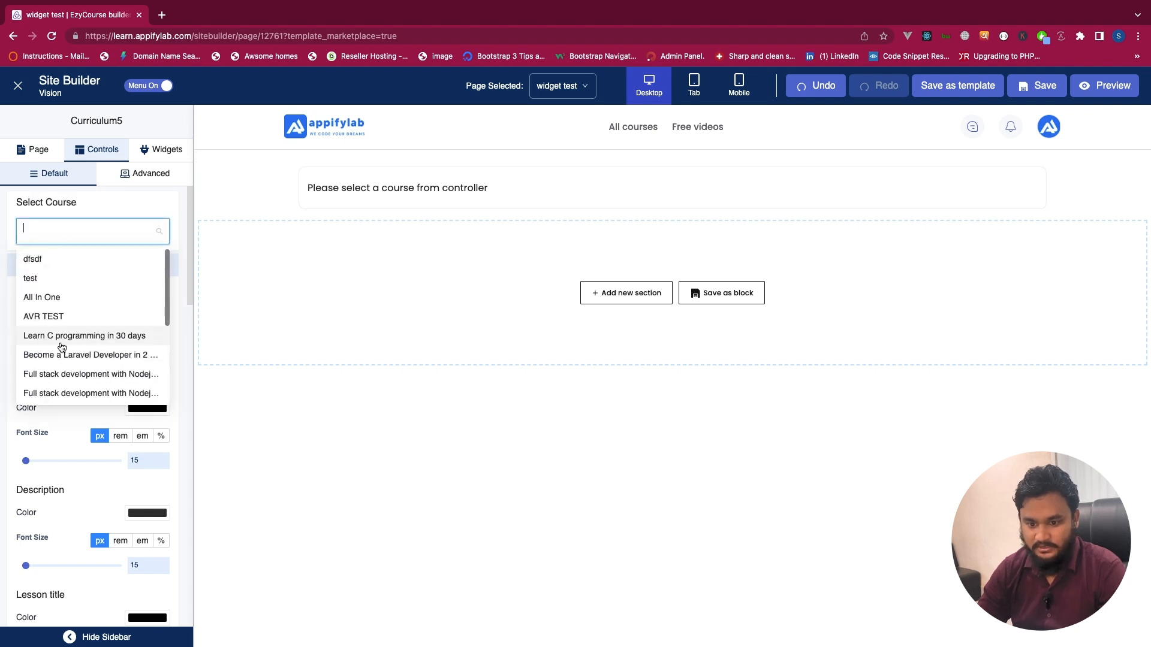
{"action": "scroll", "coordinate": [72, 339], "scroll_direction": "down", "scroll_amount": 5}
{"action": "left_click", "coordinate": [70, 303]}
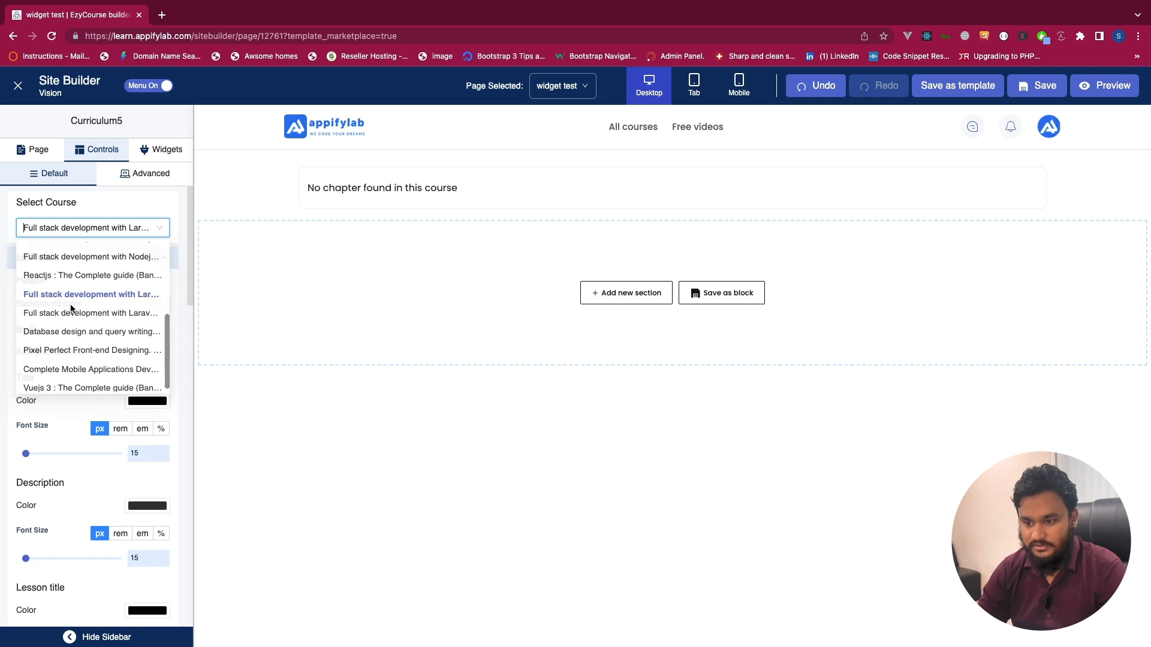
{"action": "scroll", "coordinate": [449, 365], "scroll_direction": "down", "scroll_amount": 20}
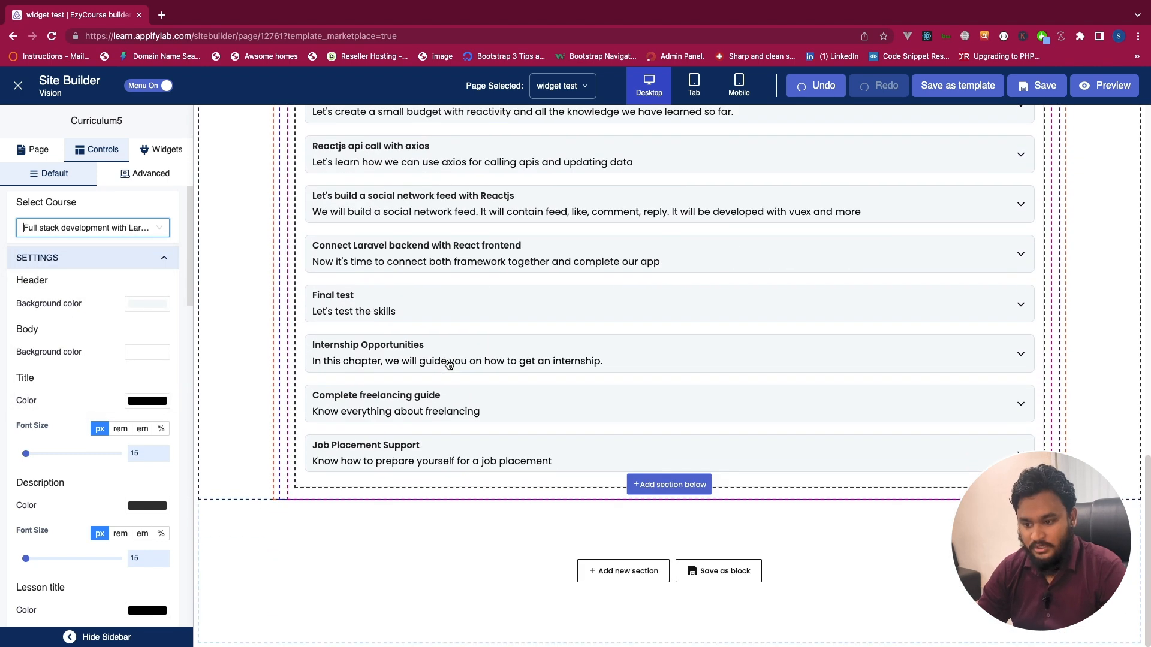
{"action": "scroll", "coordinate": [448, 365], "scroll_direction": "up", "scroll_amount": 20}
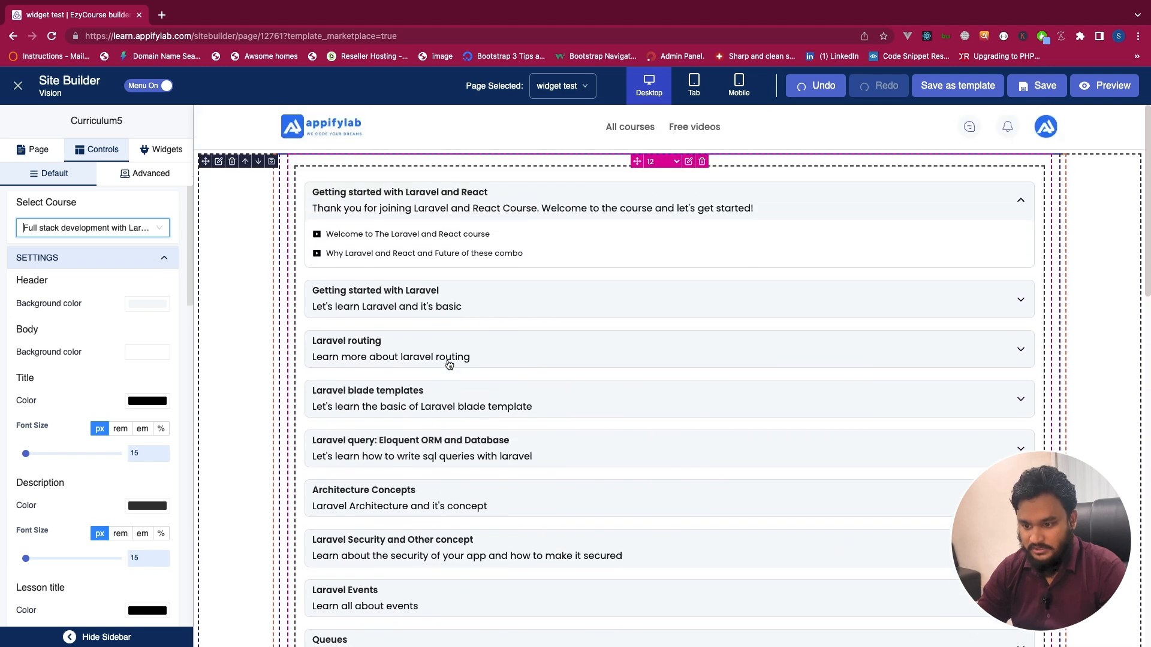
- Expand the "Getting started with Laravel" chapter and look through the curriculum's lessons and chapters
{"action": "left_click", "coordinate": [412, 307]}
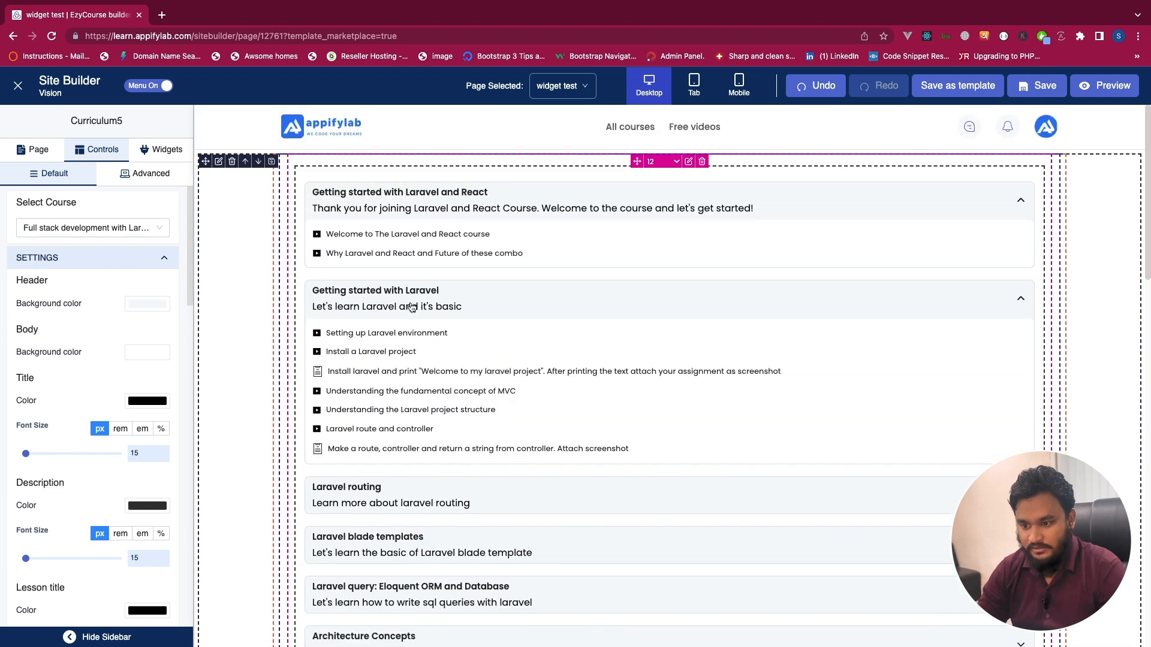
{"action": "scroll", "coordinate": [391, 389], "scroll_direction": "down", "scroll_amount": 10}
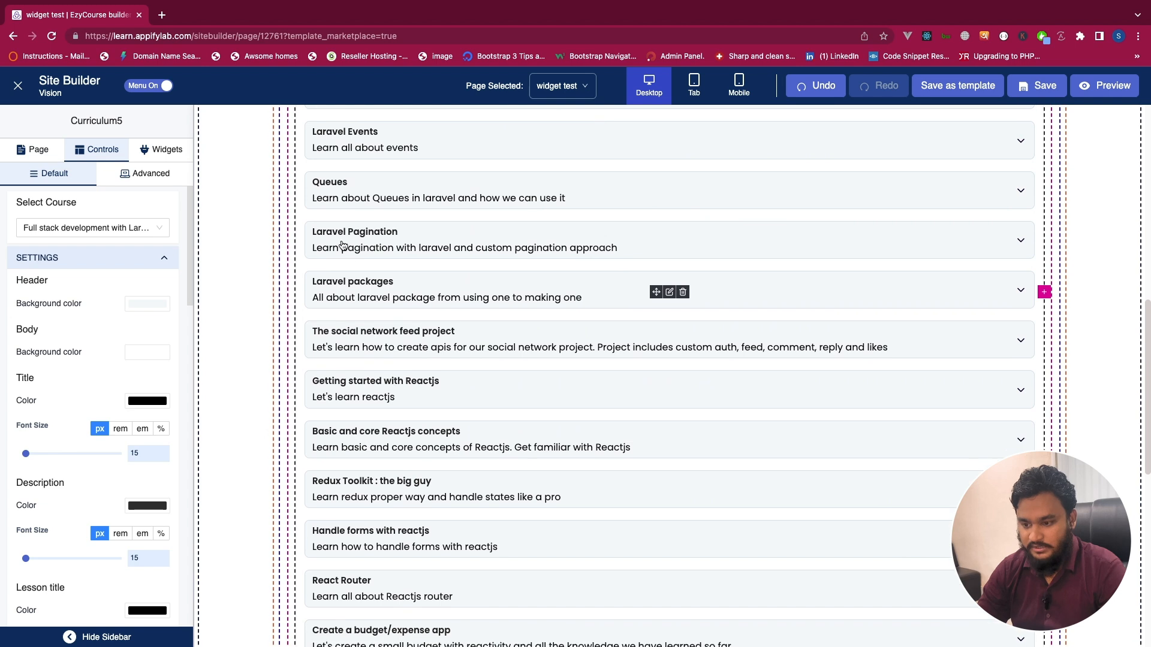
{"action": "scroll", "coordinate": [242, 278], "scroll_direction": "up", "scroll_amount": 10}
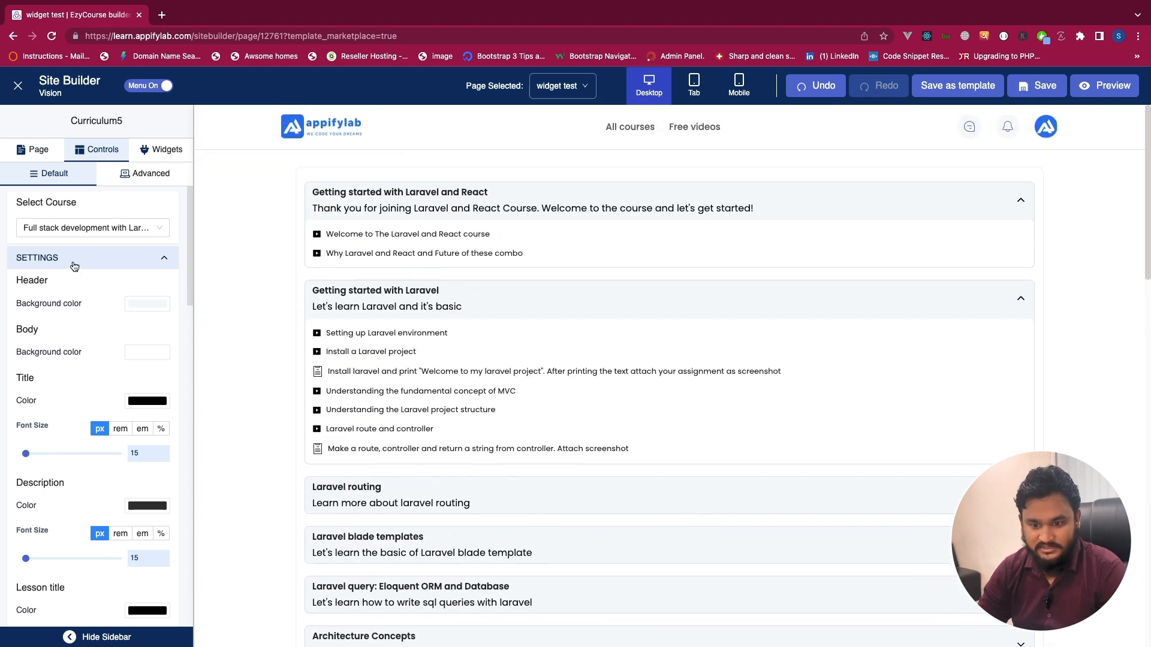
- Set the Curriculum widget's header background color to a medium blue and check it down the chapter list
{"action": "left_click", "coordinate": [146, 308]}
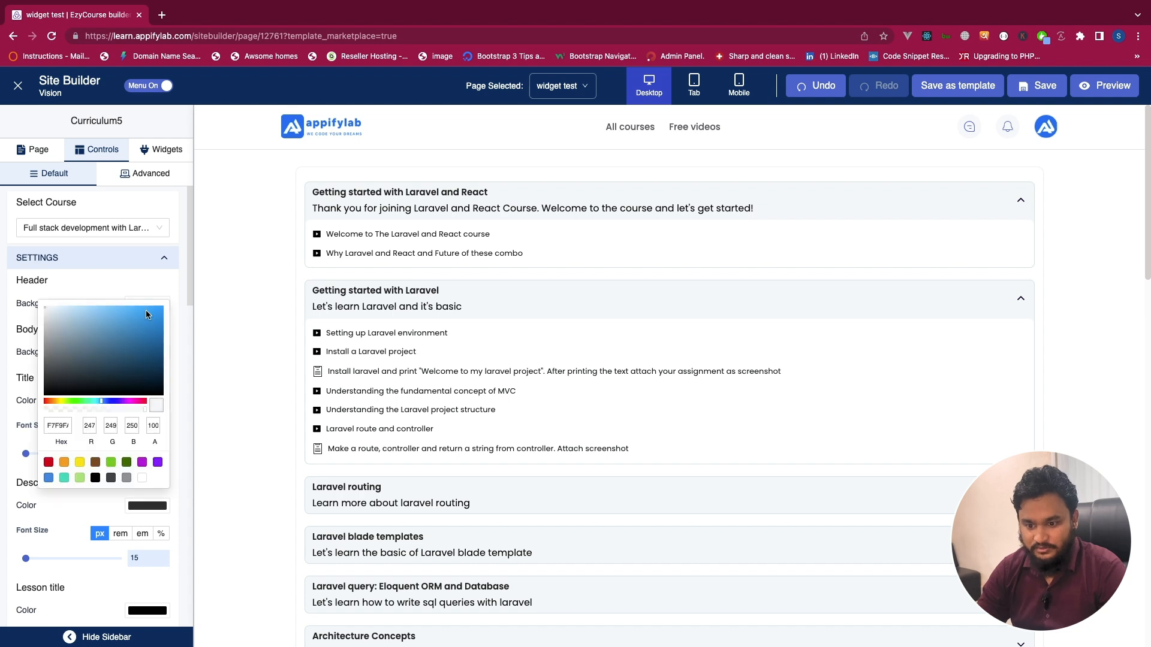
{"action": "left_click", "coordinate": [149, 323]}
{"action": "left_click", "coordinate": [149, 283]}
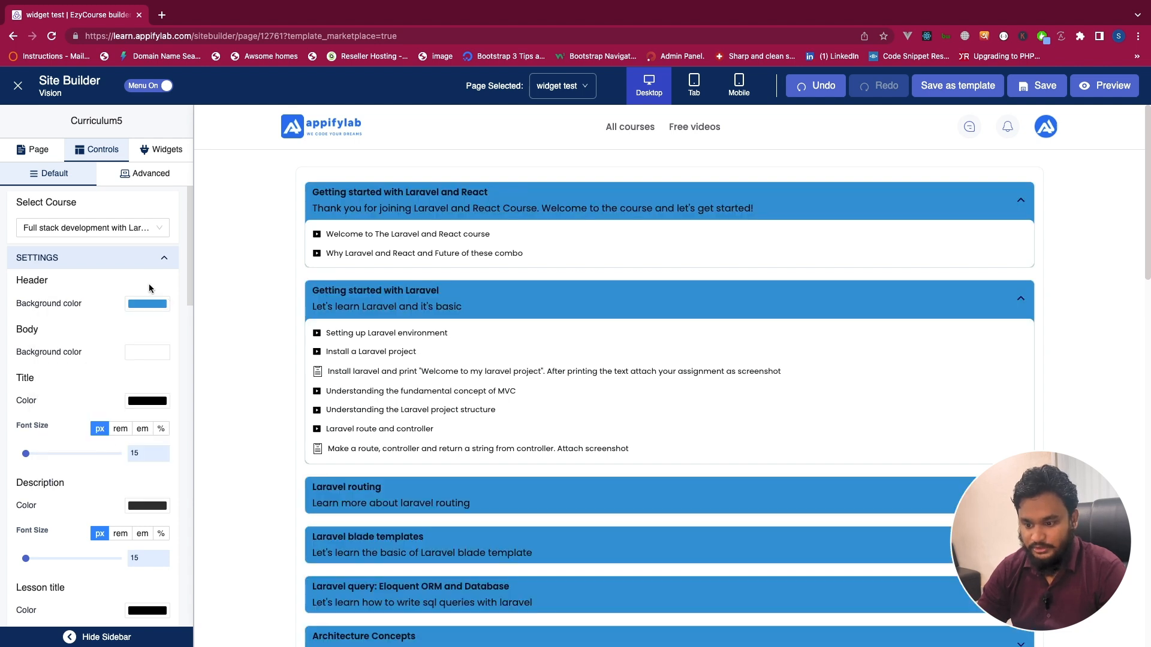
{"action": "scroll", "coordinate": [314, 311], "scroll_direction": "down", "scroll_amount": 8}
{"action": "scroll", "coordinate": [314, 310], "scroll_direction": "down", "scroll_amount": 8}
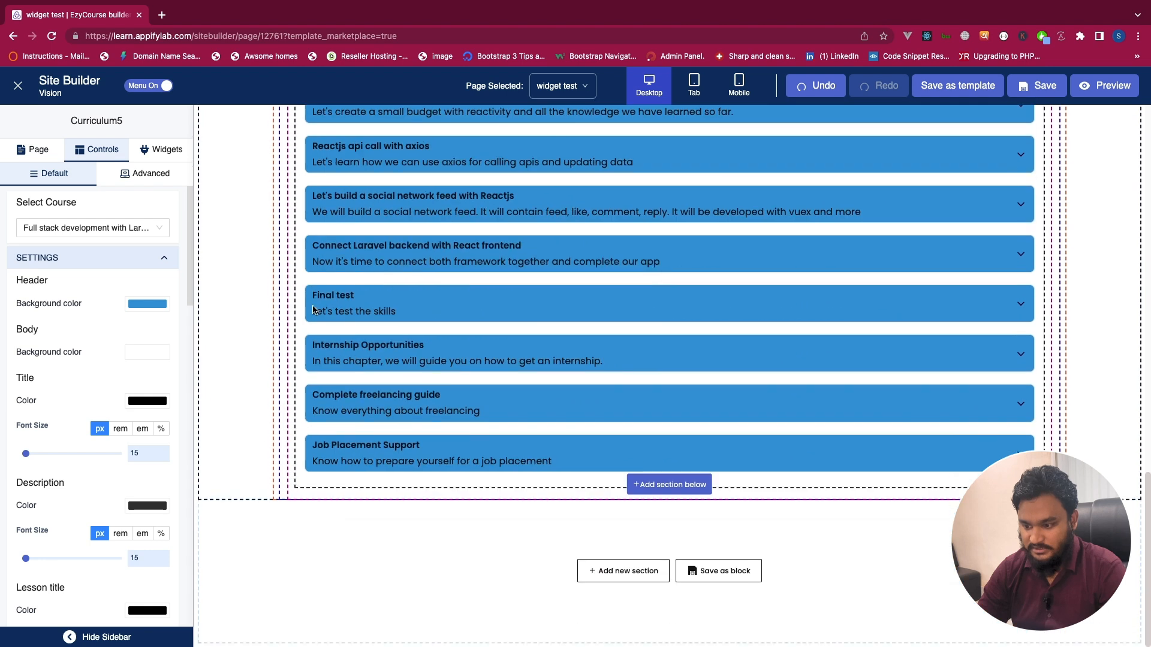
- Delete the section containing the curriculum from the page
{"action": "scroll", "coordinate": [313, 304], "scroll_direction": "up", "scroll_amount": 20}
{"action": "left_click", "coordinate": [233, 162]}
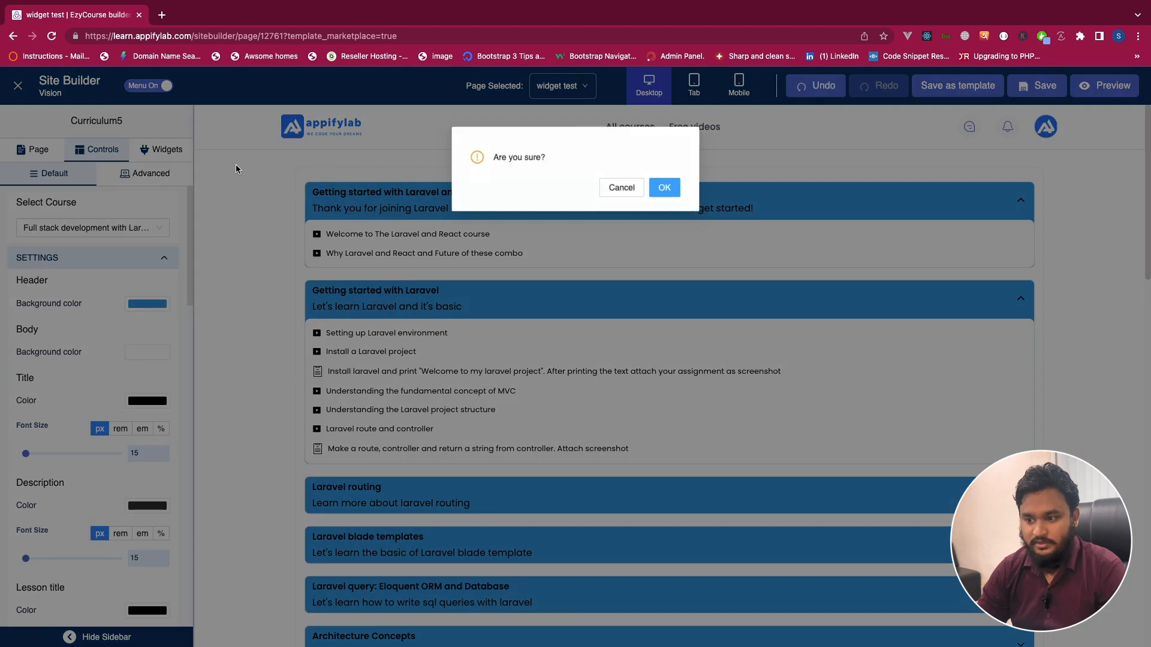
{"action": "left_click", "coordinate": [664, 189]}
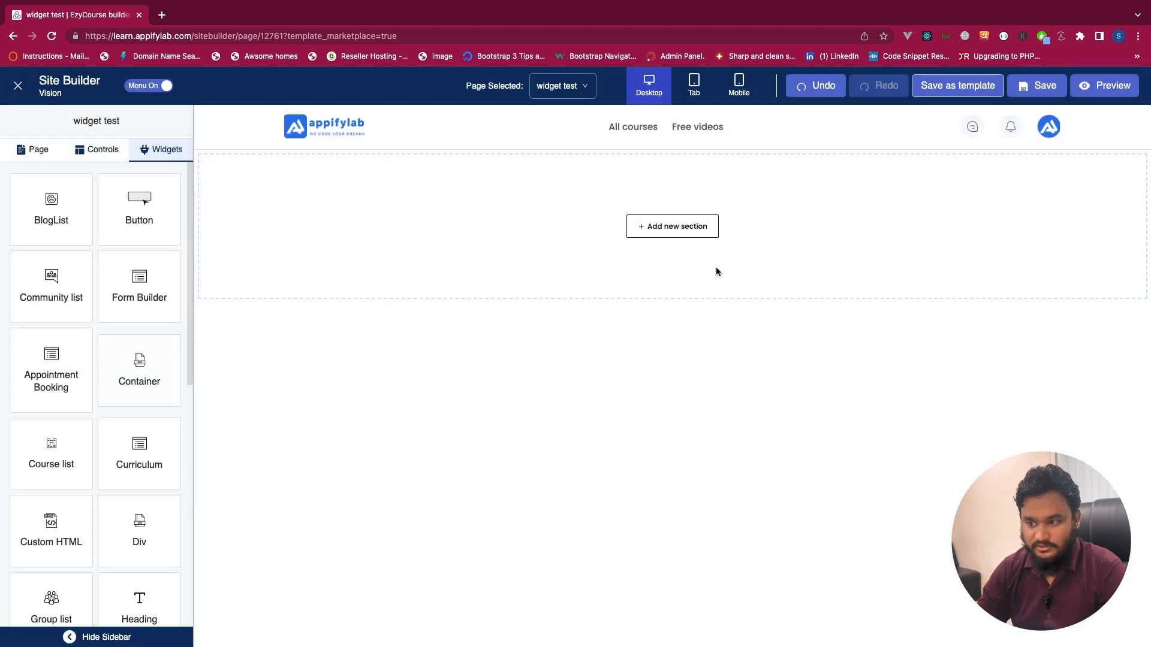
- Add a new single-column section from scratch and place a Form Builder widget in it
{"action": "left_click", "coordinate": [661, 227]}
{"action": "left_click", "coordinate": [368, 233]}
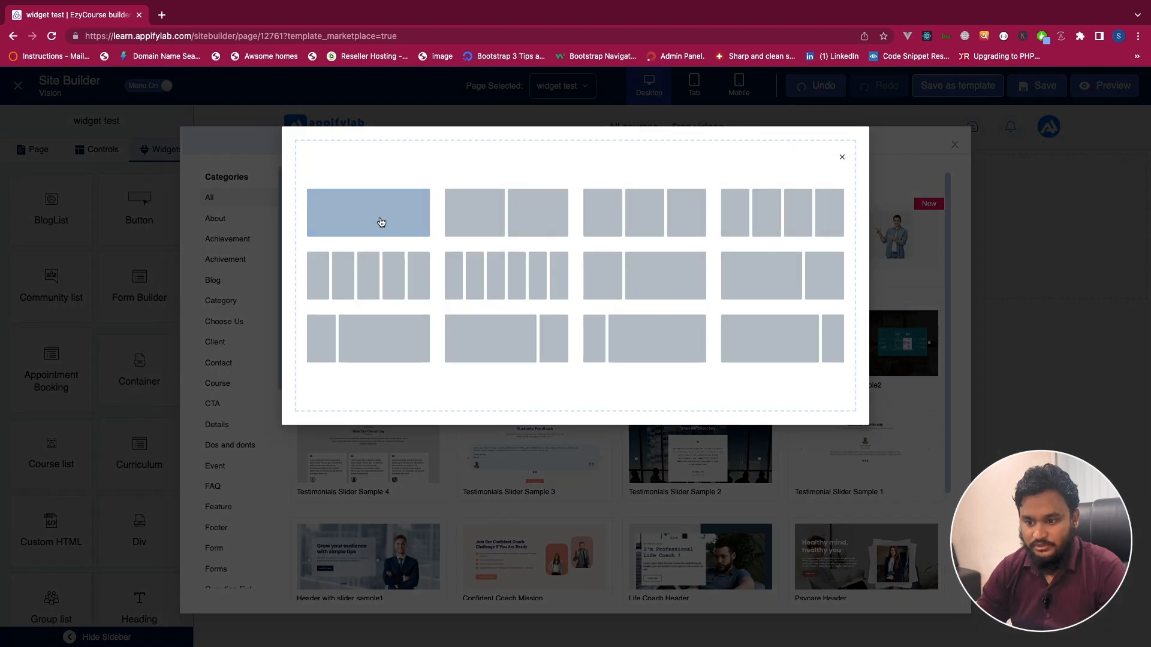
{"action": "left_click", "coordinate": [379, 217]}
{"action": "left_click_drag", "start_coordinate": [190, 277], "coordinate": [430, 199]}
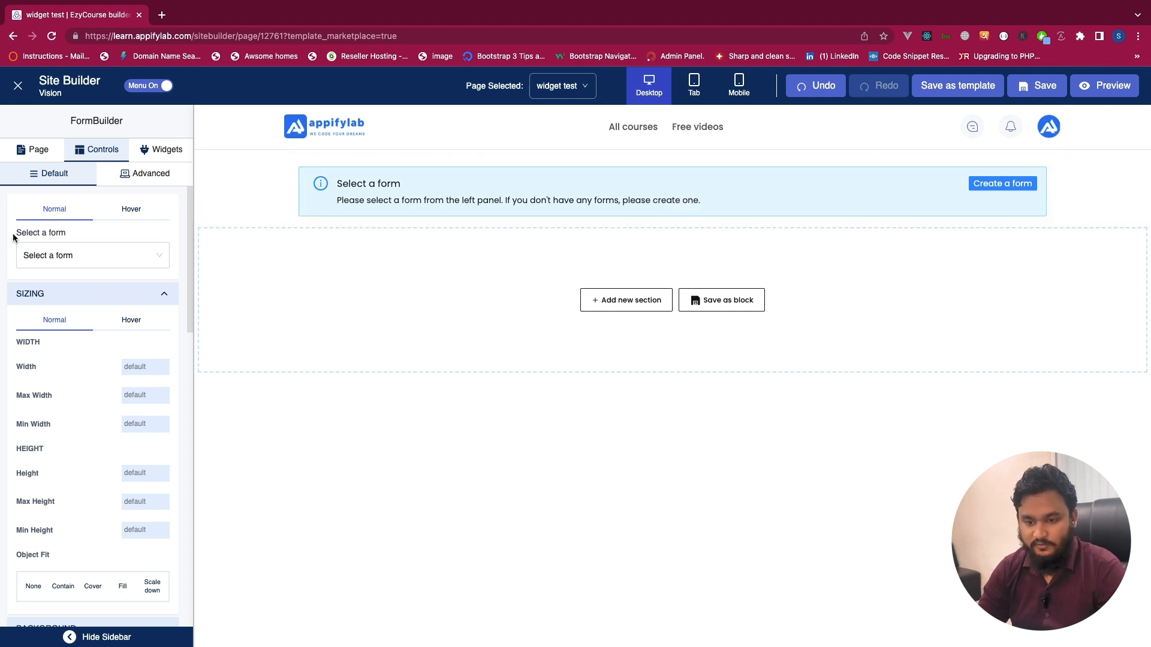
- Set the Form Builder widget's form to "Live test test form"
{"action": "left_click_drag", "start_coordinate": [13, 235], "coordinate": [80, 242]}
{"action": "left_click", "coordinate": [80, 256]}
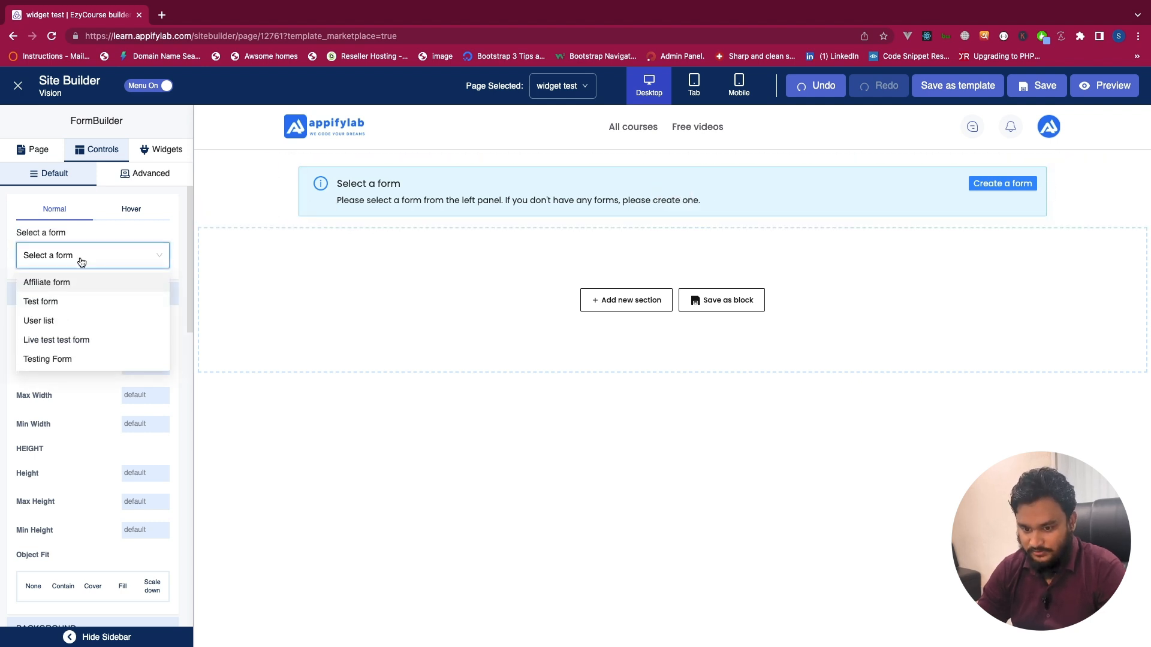
{"action": "left_click", "coordinate": [62, 326]}
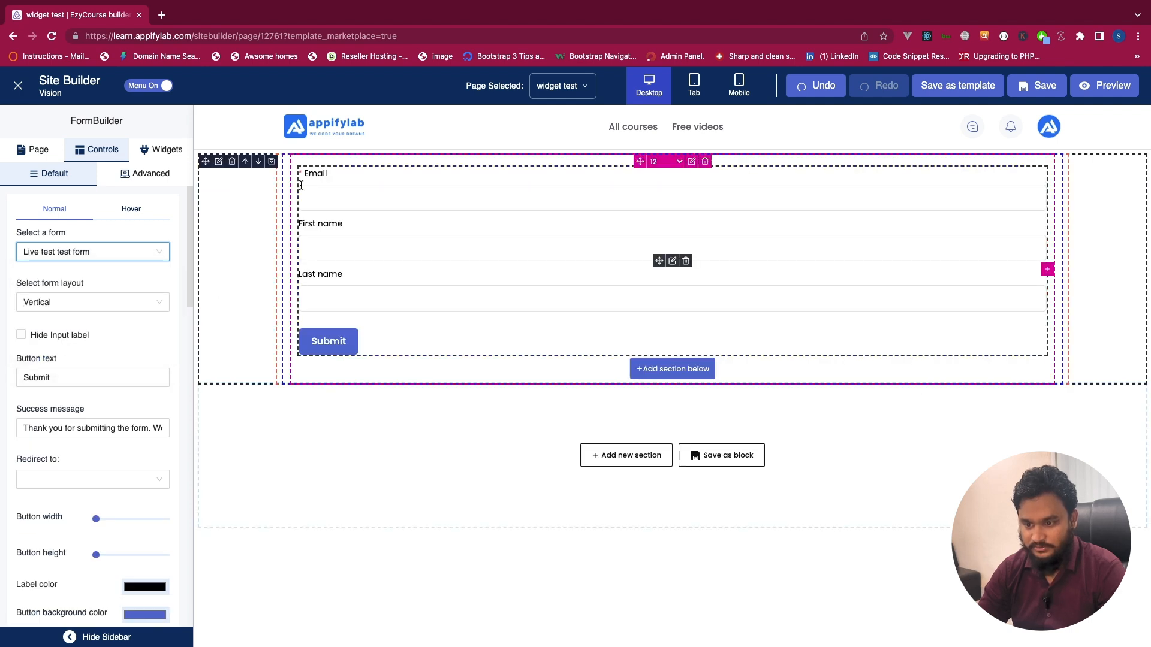
- Try the Inline form layout, toggling the input labels off and on, and return the form to the Vertical layout
{"action": "left_click", "coordinate": [113, 307]}
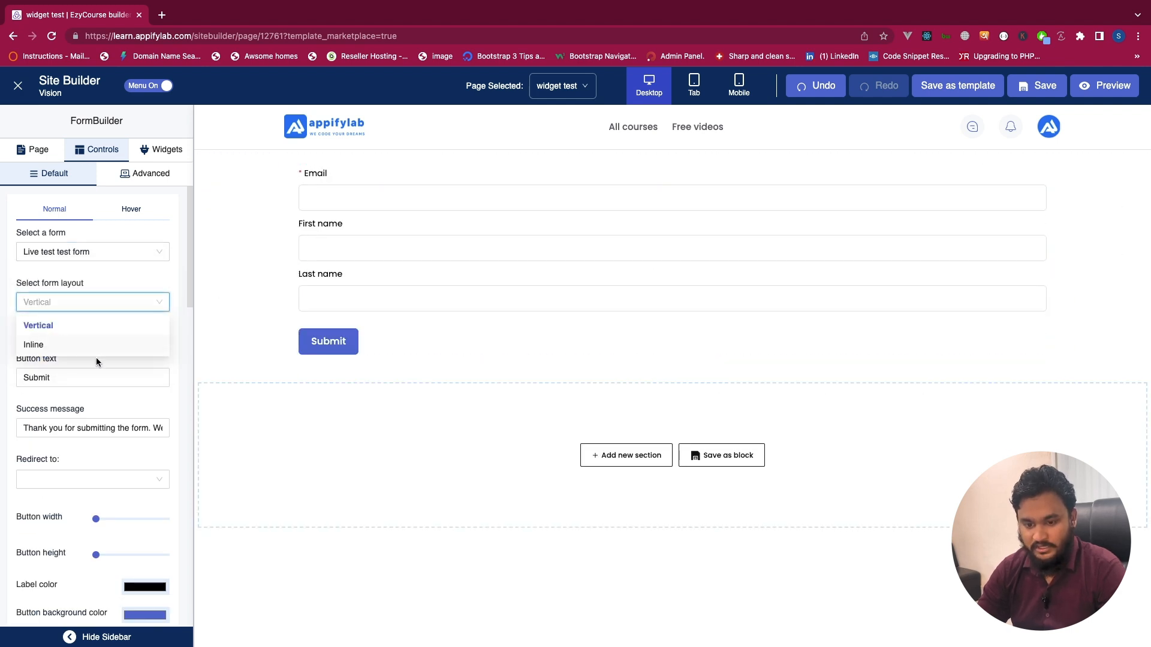
{"action": "left_click", "coordinate": [91, 345]}
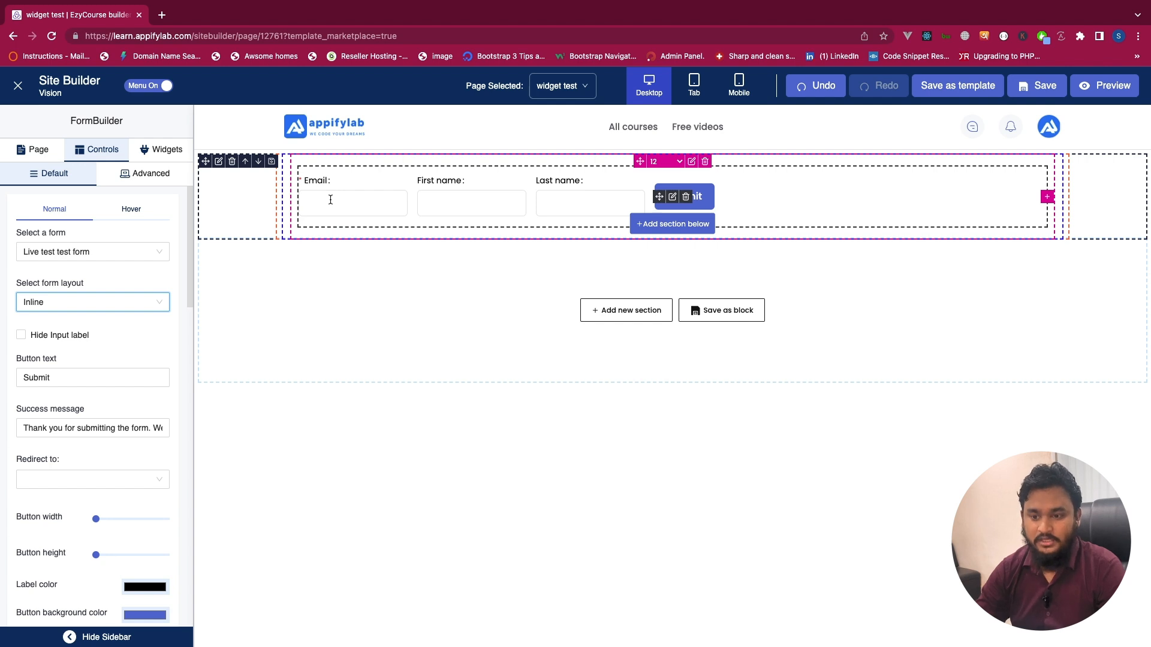
{"action": "left_click", "coordinate": [69, 342]}
{"action": "left_click", "coordinate": [68, 343]}
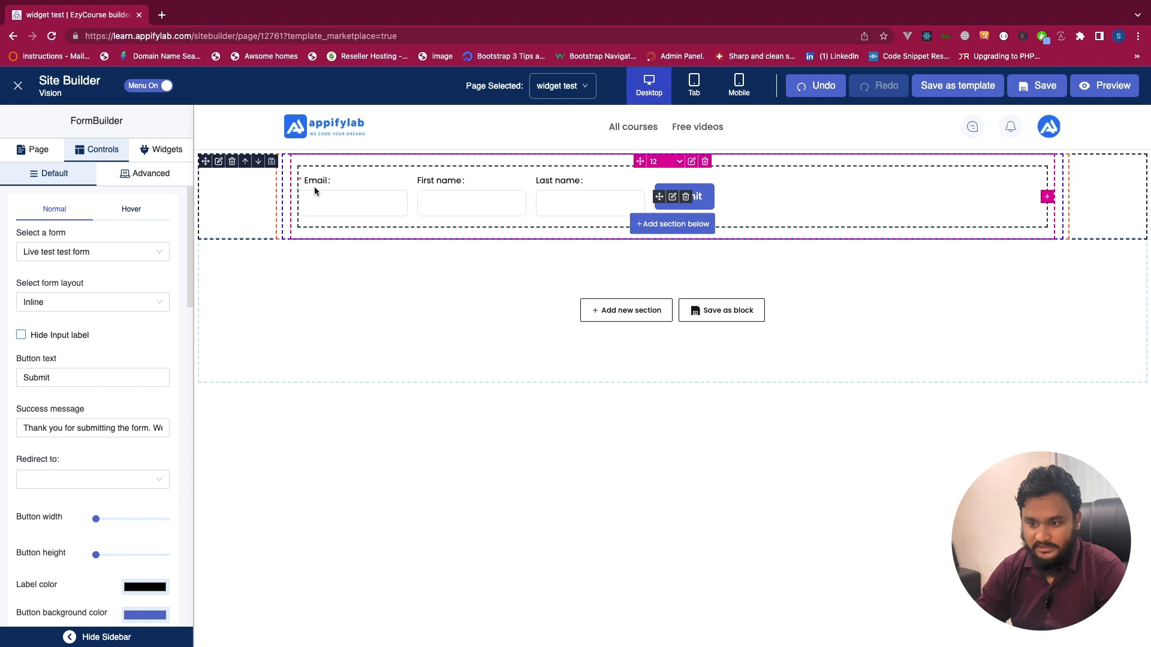
{"action": "left_click", "coordinate": [51, 304]}
{"action": "left_click", "coordinate": [50, 333]}
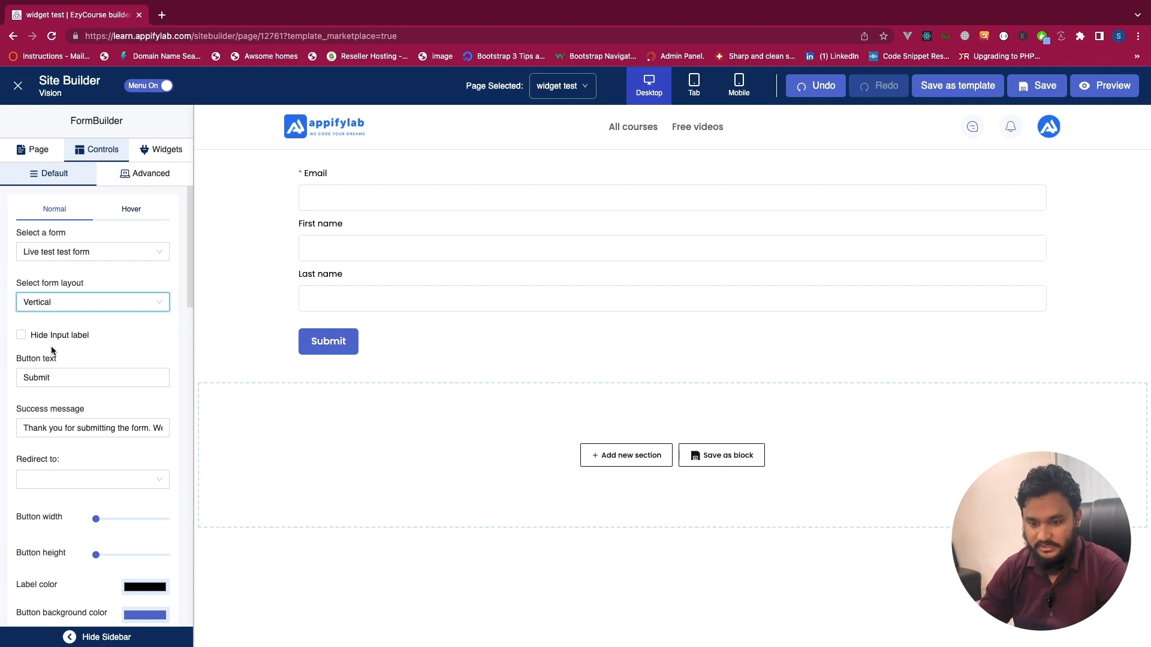
- Read through the form's success message text
{"action": "scroll", "coordinate": [51, 351], "scroll_direction": "down", "scroll_amount": 2}
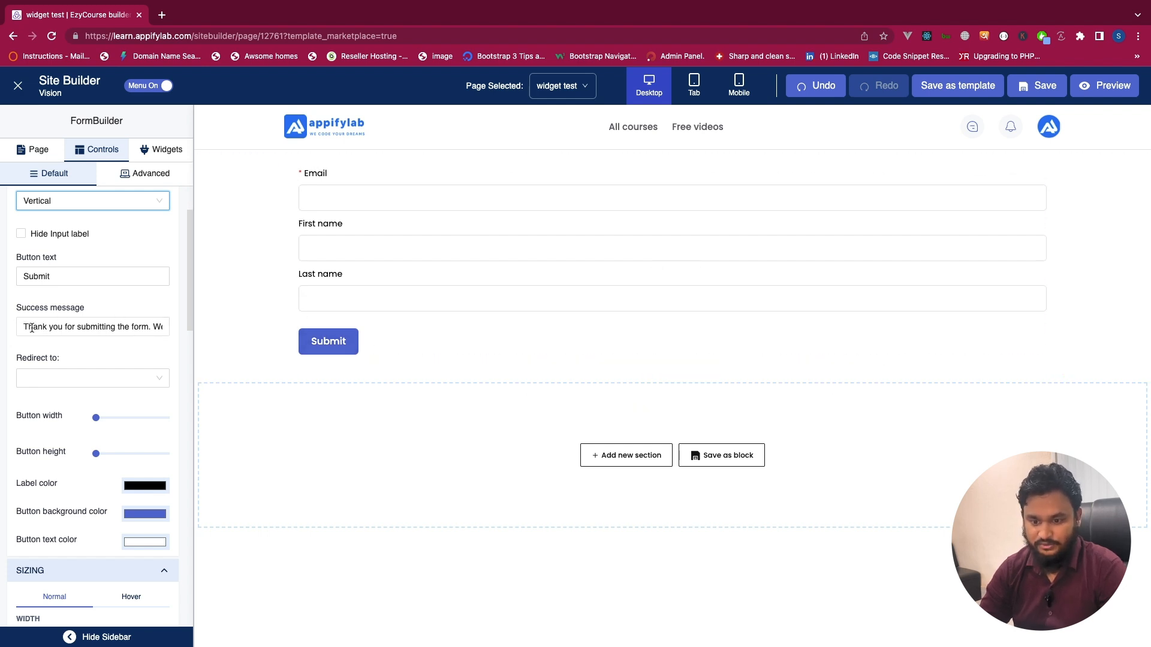
{"action": "left_click_drag", "start_coordinate": [25, 328], "coordinate": [170, 327]}
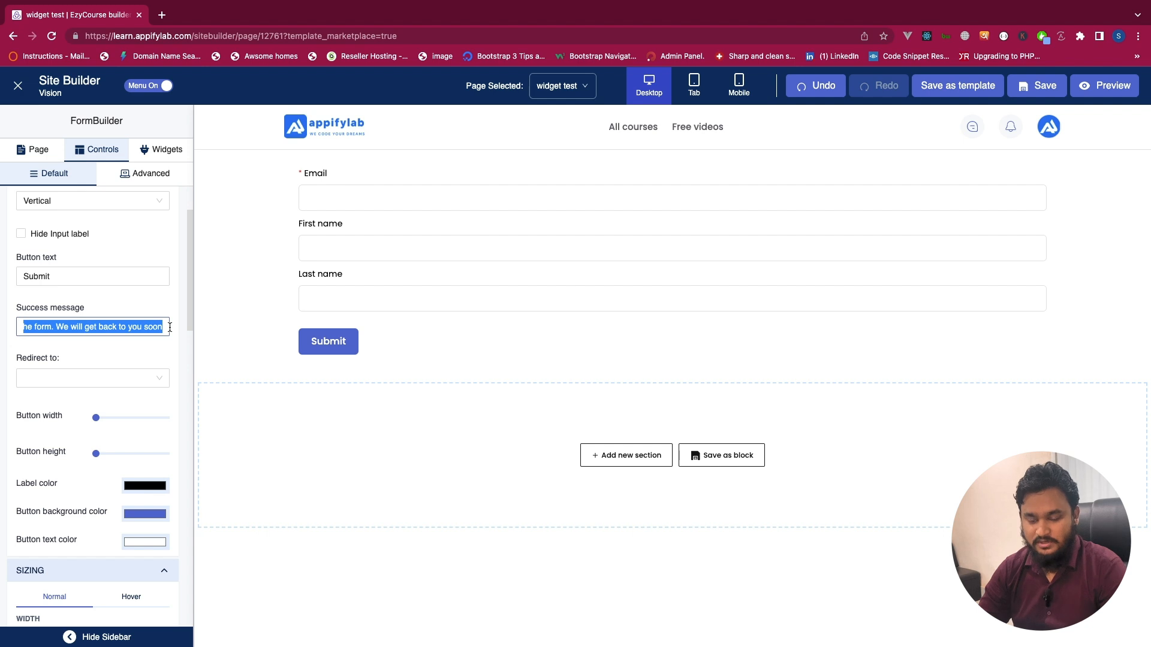
{"action": "left_click", "coordinate": [84, 329]}
{"action": "double_click", "coordinate": [33, 327]}
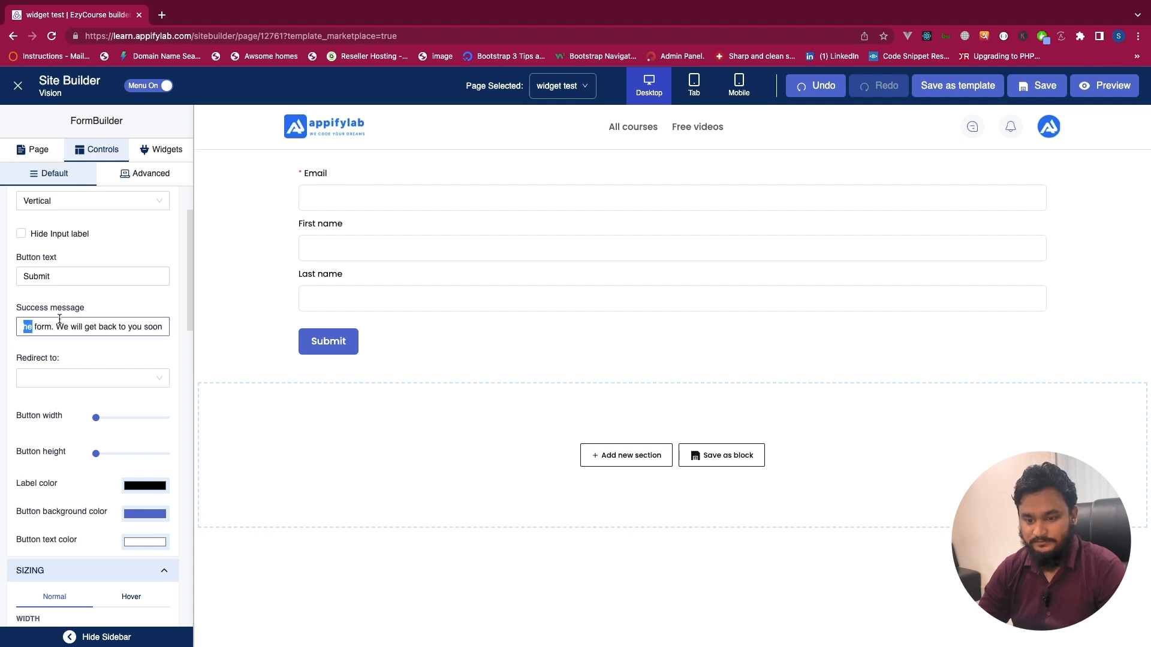
{"action": "left_click_drag", "start_coordinate": [50, 327], "coordinate": [127, 327]}
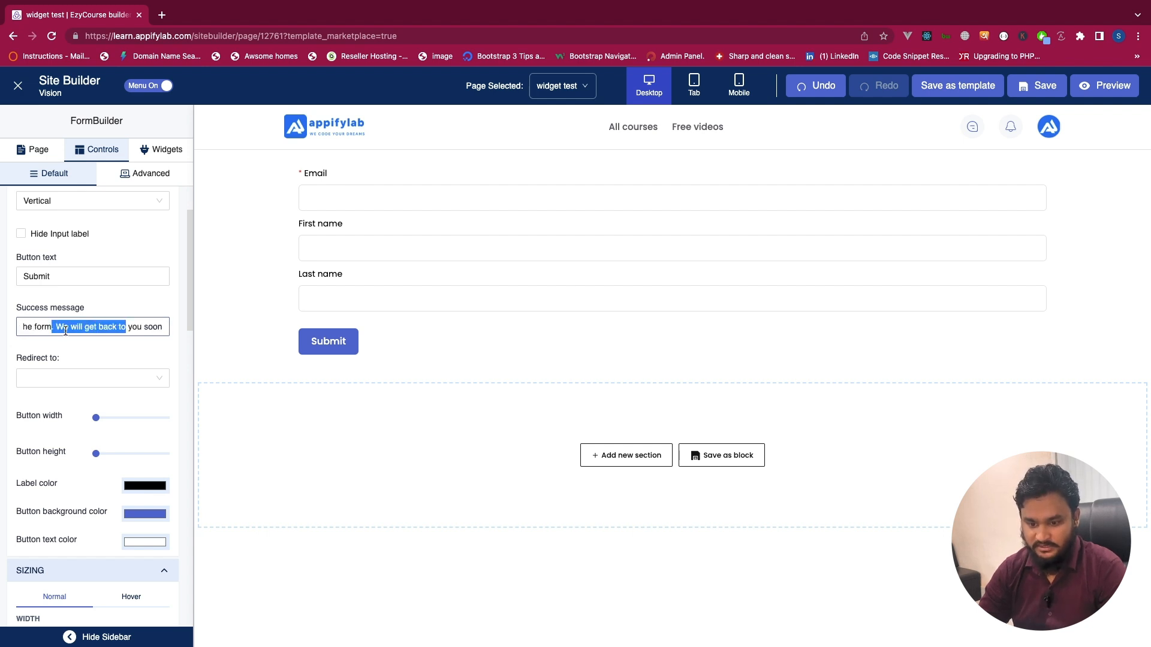
- Set the form to redirect to the Video Library page
{"action": "scroll", "coordinate": [66, 330], "scroll_direction": "down", "scroll_amount": 1}
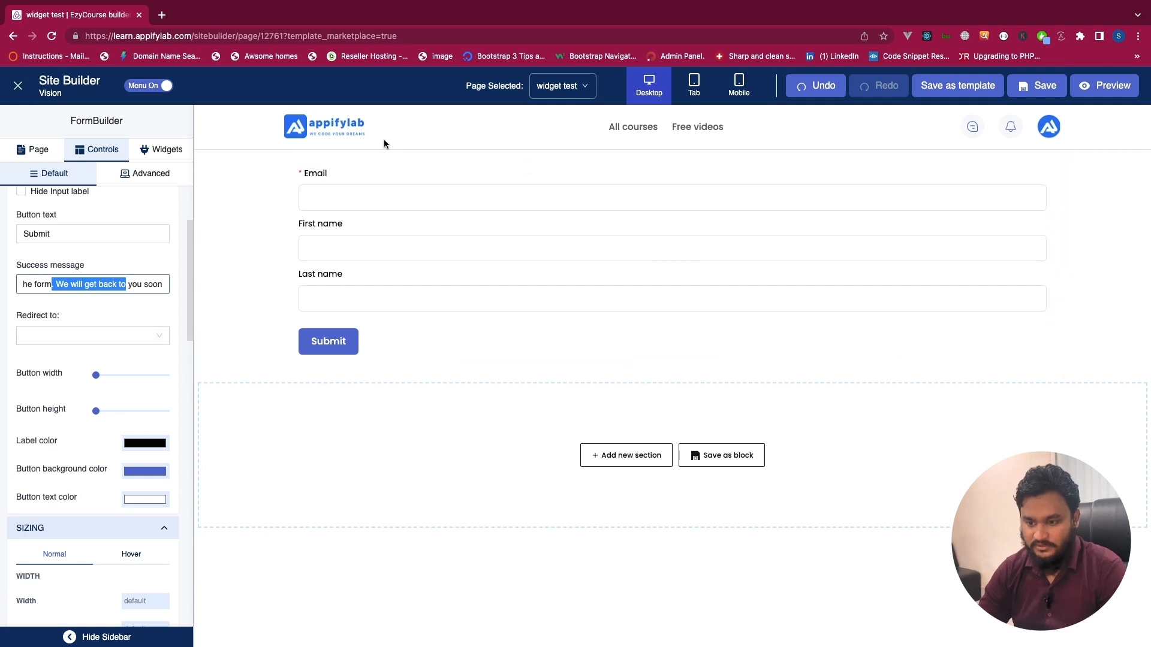
{"action": "mouse_move", "coordinate": [312, 302]}
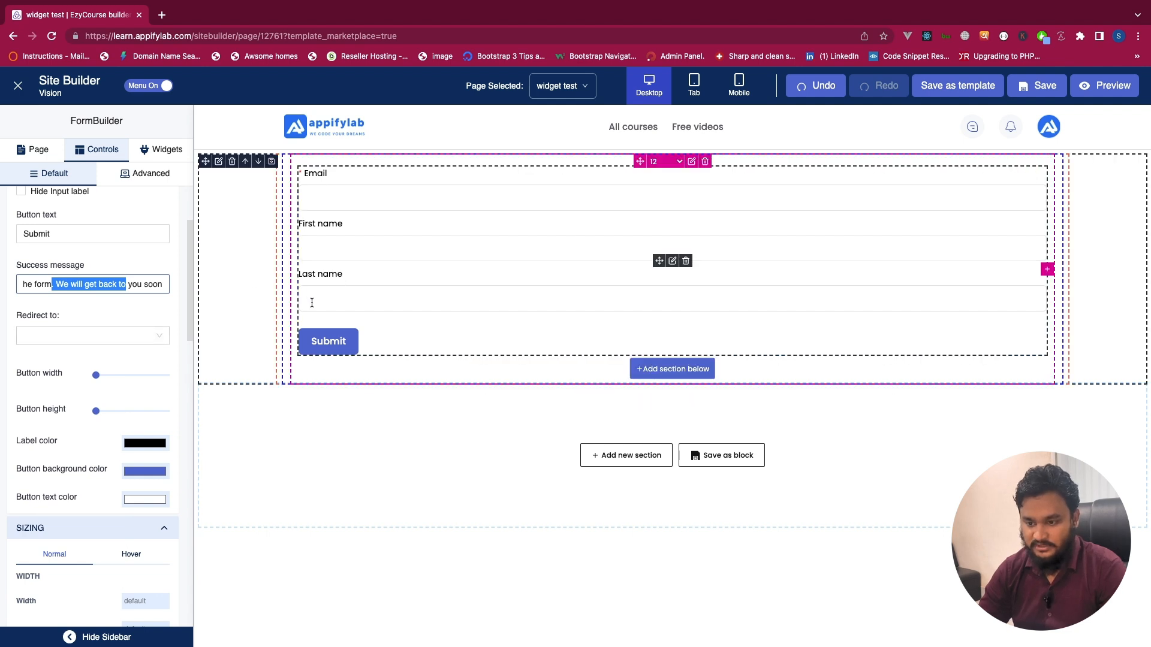
{"action": "left_click", "coordinate": [111, 339]}
{"action": "scroll", "coordinate": [72, 416], "scroll_direction": "down", "scroll_amount": 5}
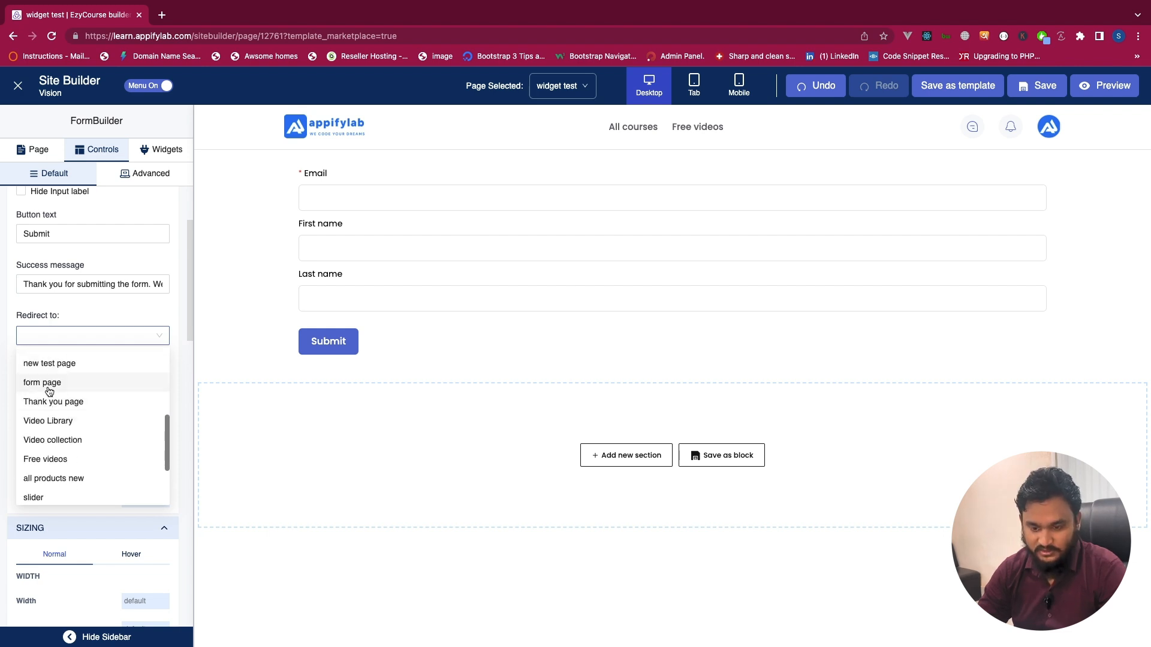
{"action": "left_click", "coordinate": [49, 421]}
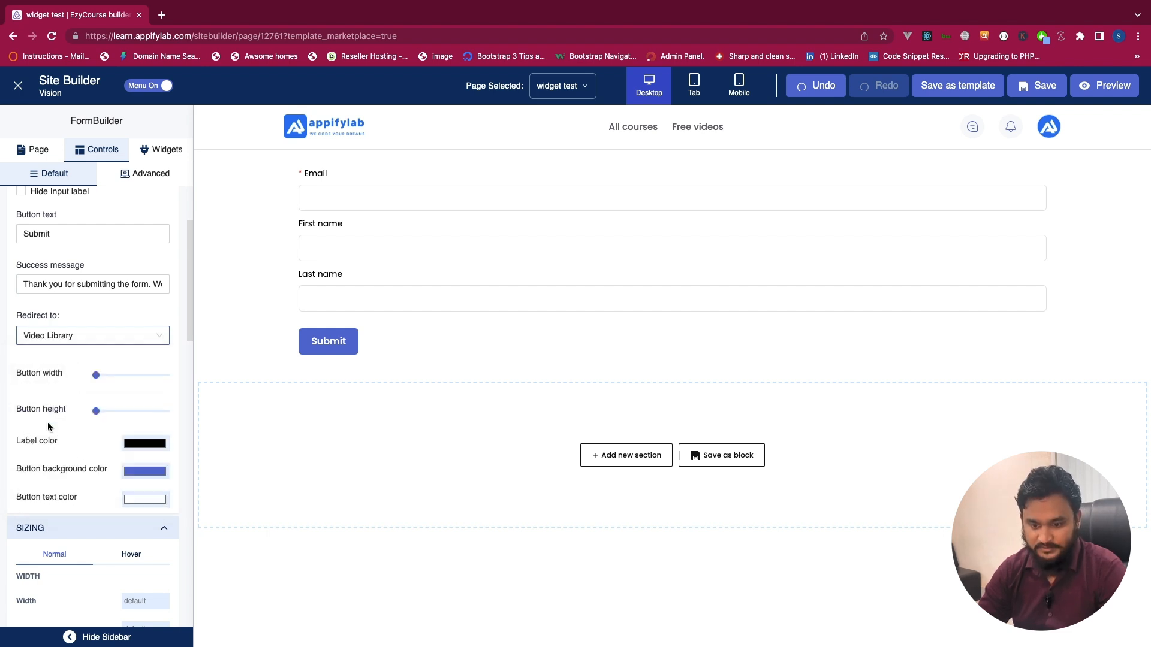
- Increase the submit button's width and height to roughly a third of their slider ranges
{"action": "scroll", "coordinate": [48, 427], "scroll_direction": "down", "scroll_amount": 2}
{"action": "left_click_drag", "start_coordinate": [97, 319], "coordinate": [124, 318]}
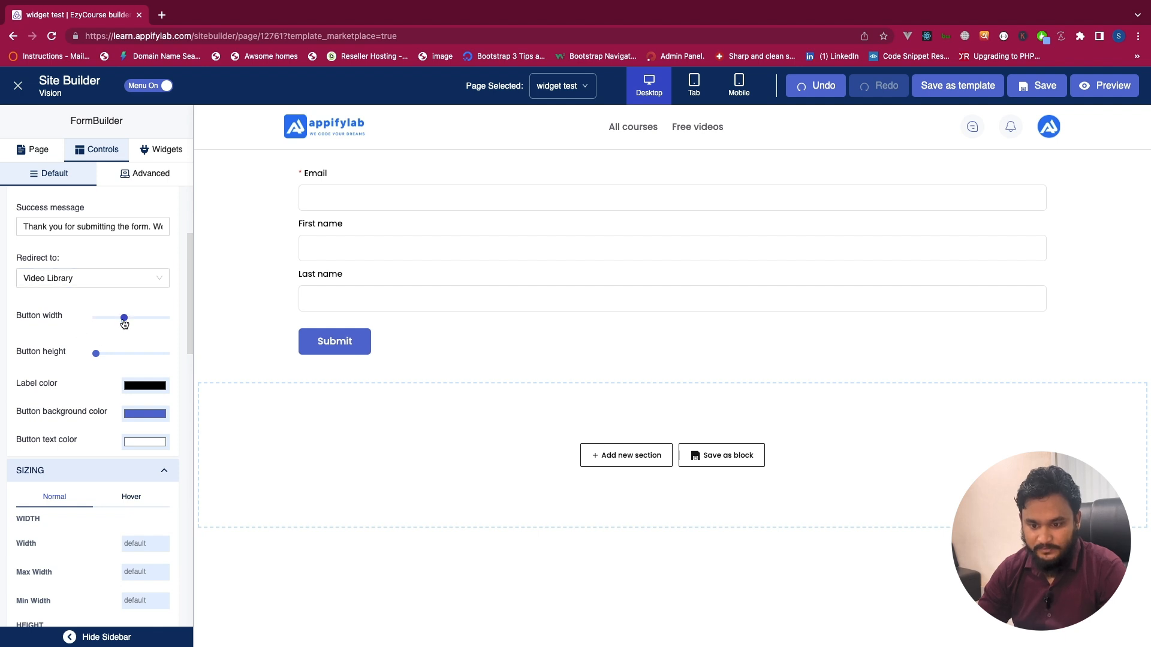
{"action": "left_click_drag", "start_coordinate": [97, 354], "coordinate": [123, 357]}
- Set the form's label color to dark red
{"action": "left_click", "coordinate": [142, 388]}
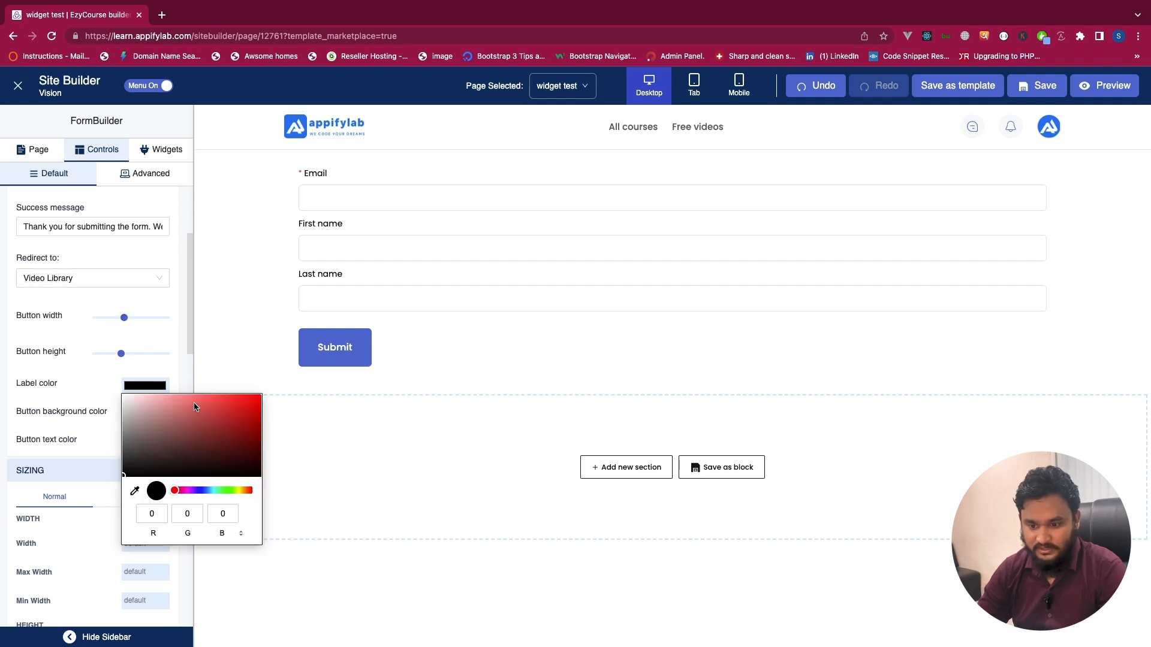
{"action": "left_click", "coordinate": [200, 412]}
{"action": "left_click", "coordinate": [234, 424]}
{"action": "left_click", "coordinate": [101, 371]}
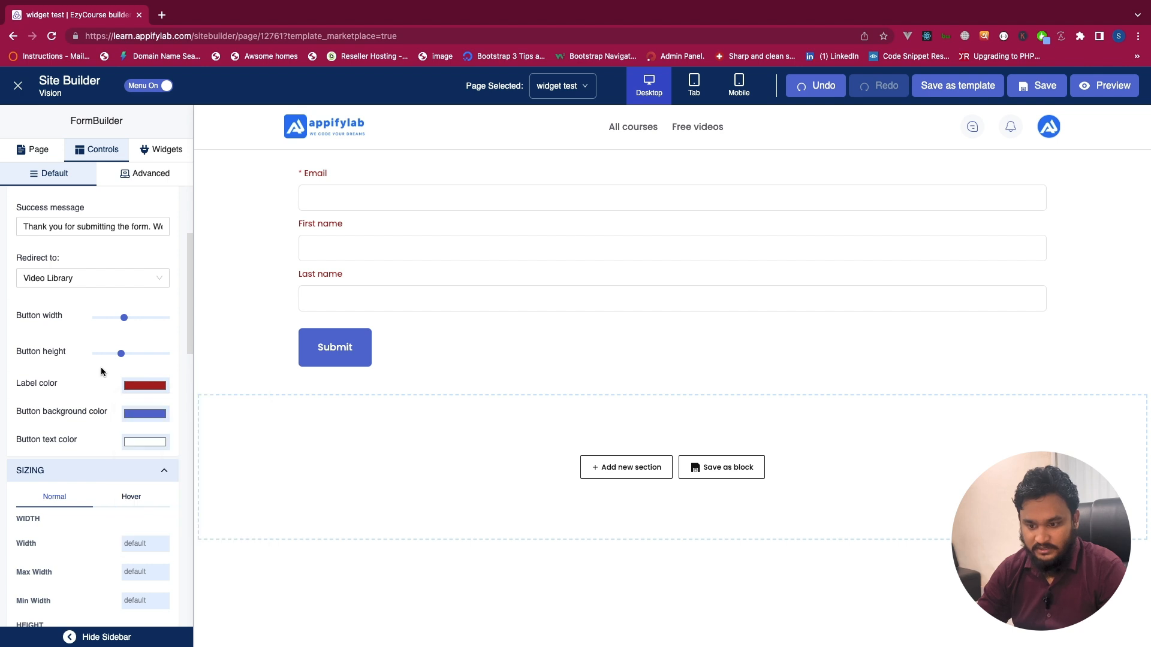
- Set the submit button's background color to green, about RGB 27, 192, 60
{"action": "left_click", "coordinate": [145, 413]}
{"action": "left_click", "coordinate": [240, 443]}
{"action": "left_click_drag", "start_coordinate": [205, 517], "coordinate": [221, 519]}
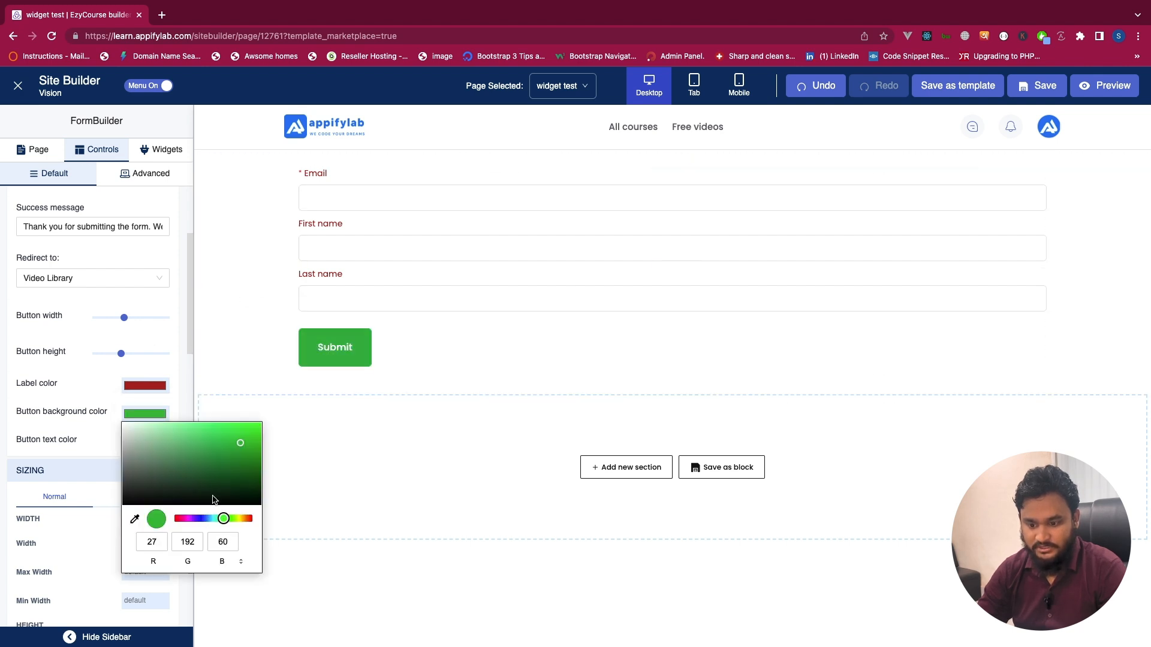
{"action": "left_click", "coordinate": [108, 373]}
- Set the submit button's text color to a muted pink, RGB 202, 145, 145
{"action": "scroll", "coordinate": [114, 375], "scroll_direction": "down", "scroll_amount": 2}
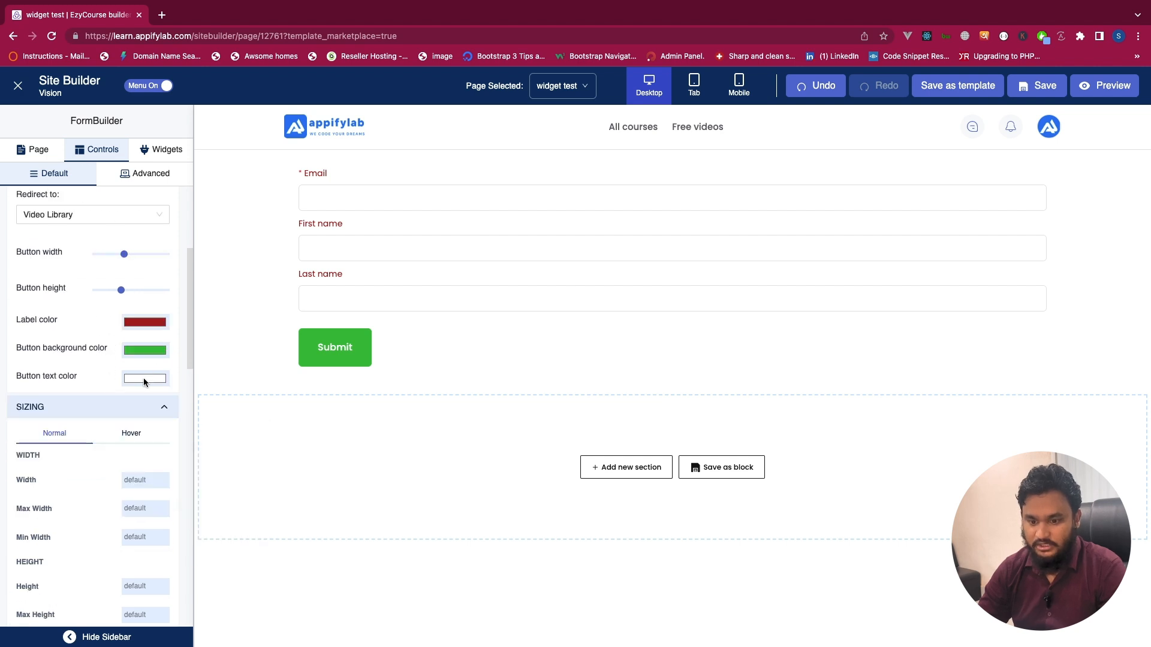
{"action": "left_click", "coordinate": [144, 379]}
{"action": "left_click_drag", "start_coordinate": [167, 426], "coordinate": [162, 405]}
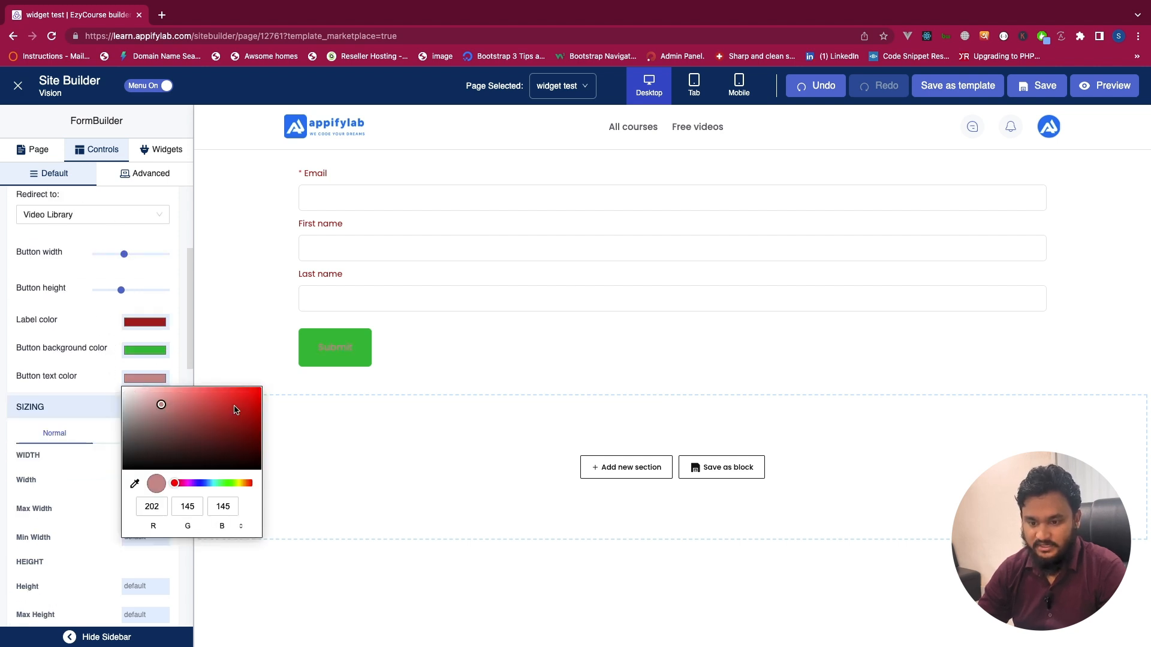
{"action": "left_click", "coordinate": [103, 326]}
- Look over the form widget's remaining styling settings and delete the section containing the form
{"action": "scroll", "coordinate": [103, 326], "scroll_direction": "down", "scroll_amount": 15}
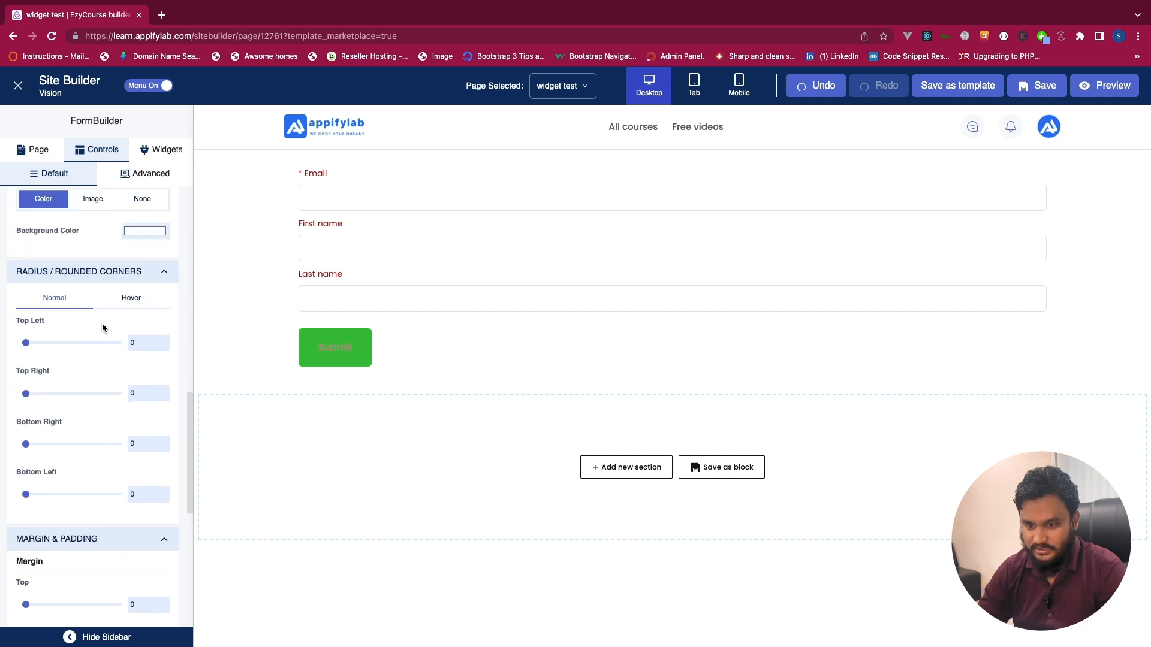
{"action": "scroll", "coordinate": [103, 327], "scroll_direction": "up", "scroll_amount": 15}
{"action": "mouse_move", "coordinate": [327, 173]}
{"action": "left_click", "coordinate": [230, 161]}
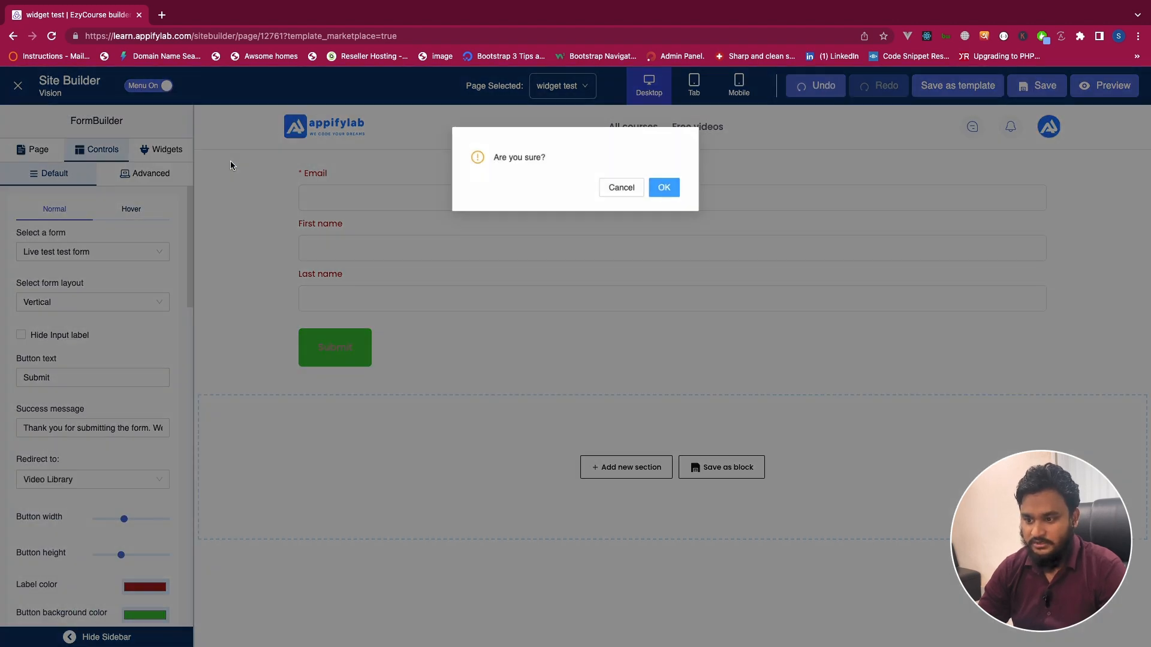
{"action": "left_click", "coordinate": [665, 189]}
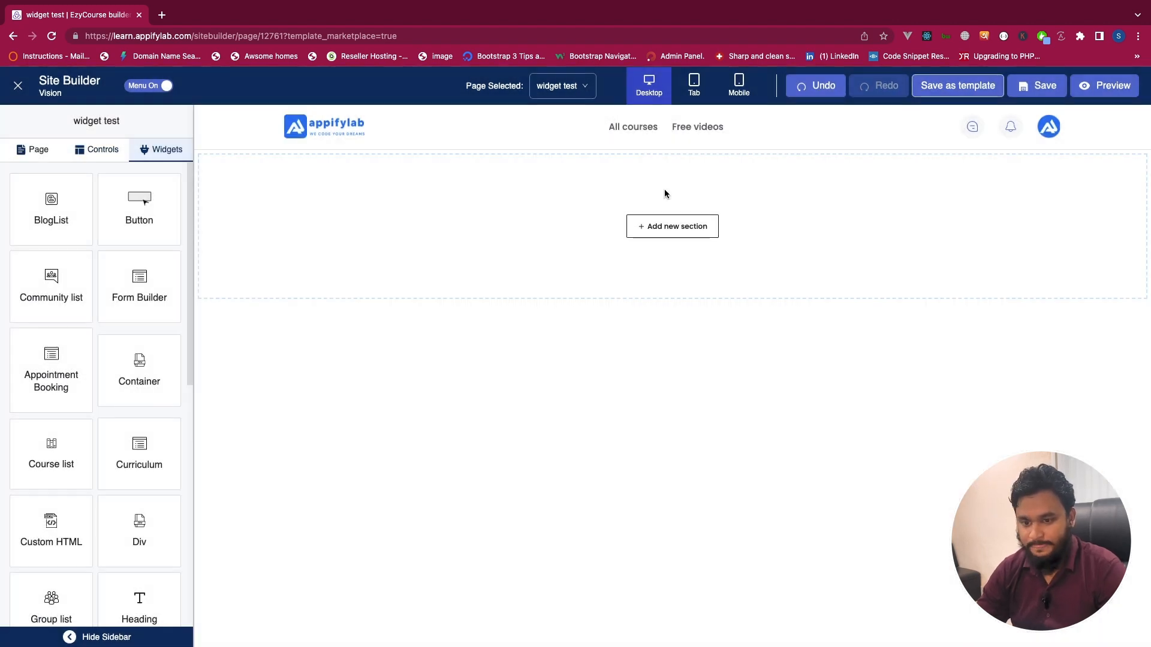
- Add a new single-column section from scratch and place an Appointment Booking widget in it
{"action": "left_click", "coordinate": [674, 226]}
{"action": "left_click", "coordinate": [367, 233]}
{"action": "left_click", "coordinate": [369, 235]}
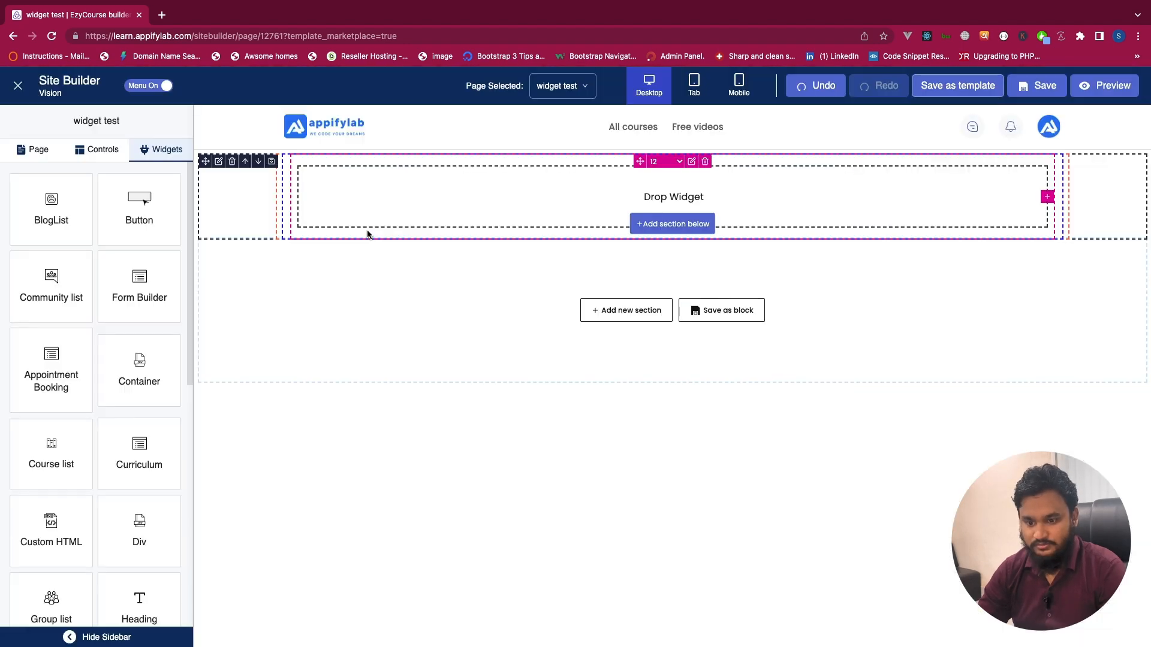
{"action": "left_click_drag", "start_coordinate": [54, 381], "coordinate": [455, 198]}
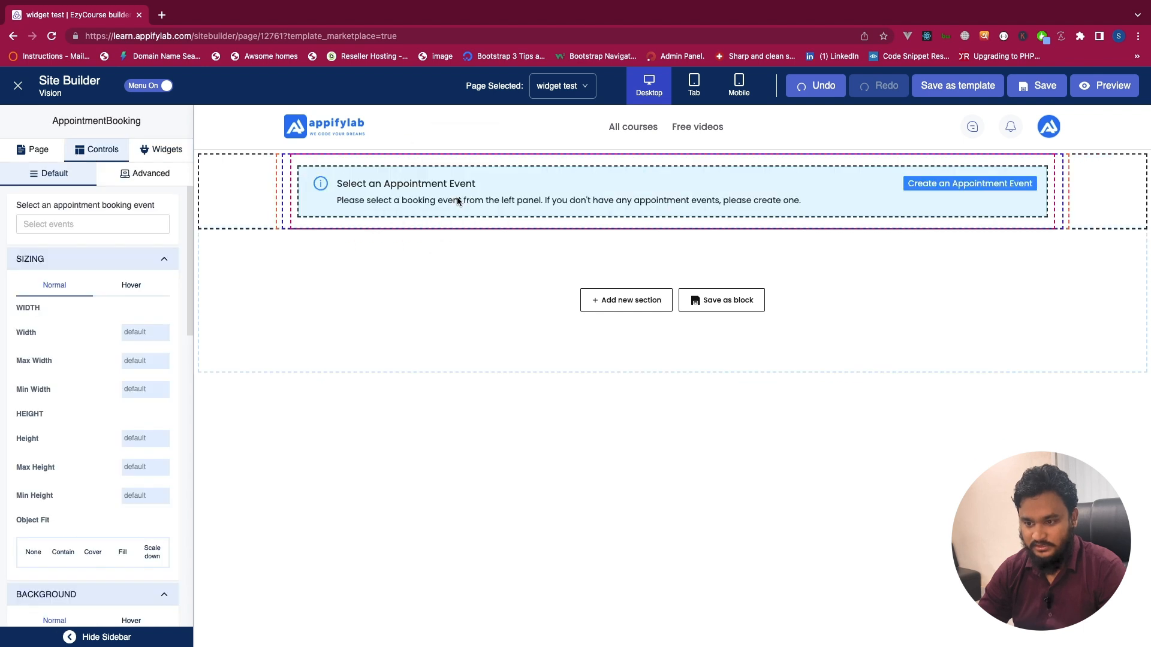
- Assign the Free FAQ session event to the appointment booking widget, and delete the section containing it
{"action": "left_click", "coordinate": [36, 224]}
{"action": "left_click", "coordinate": [54, 248]}
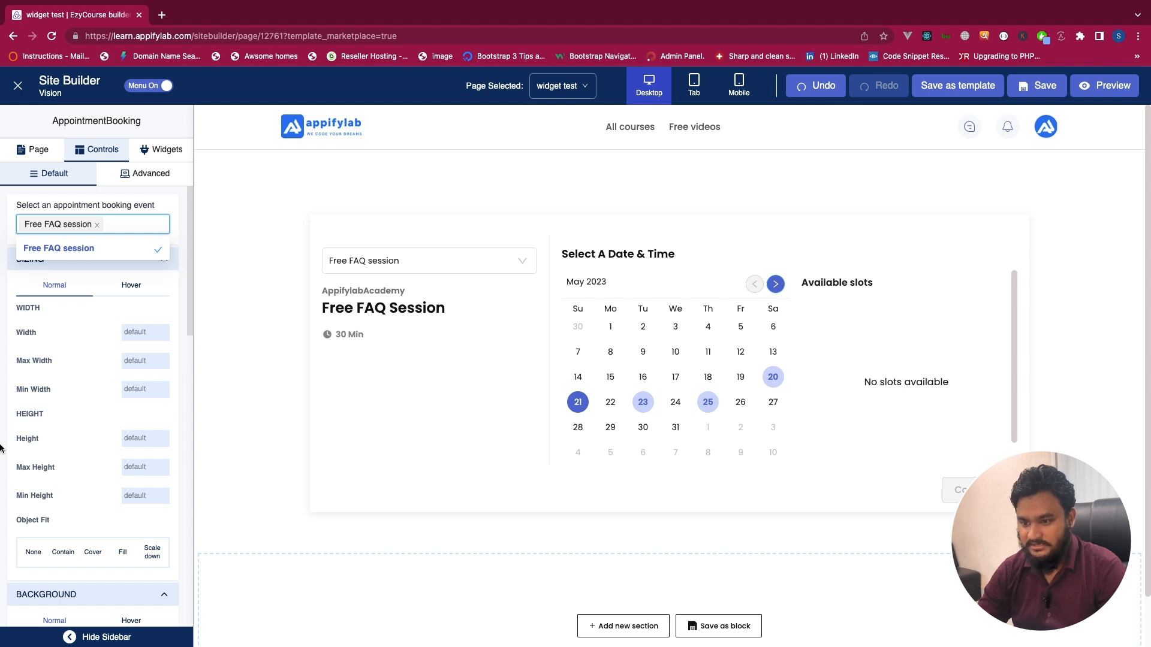
{"action": "left_click", "coordinate": [233, 161]}
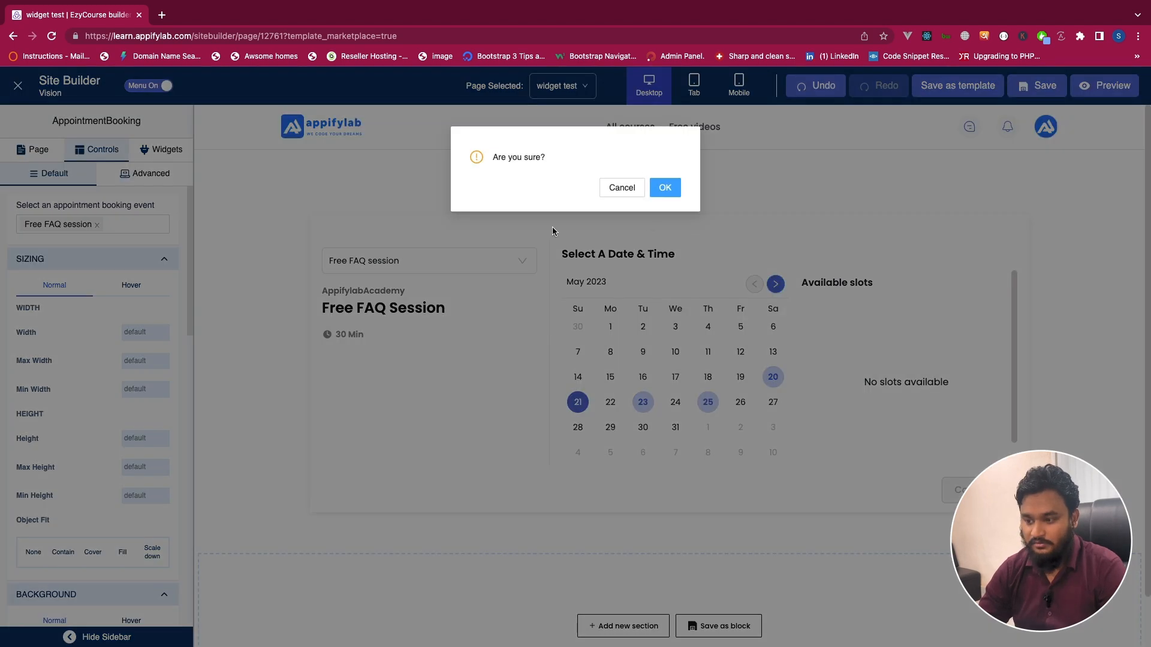
{"action": "left_click", "coordinate": [664, 188]}
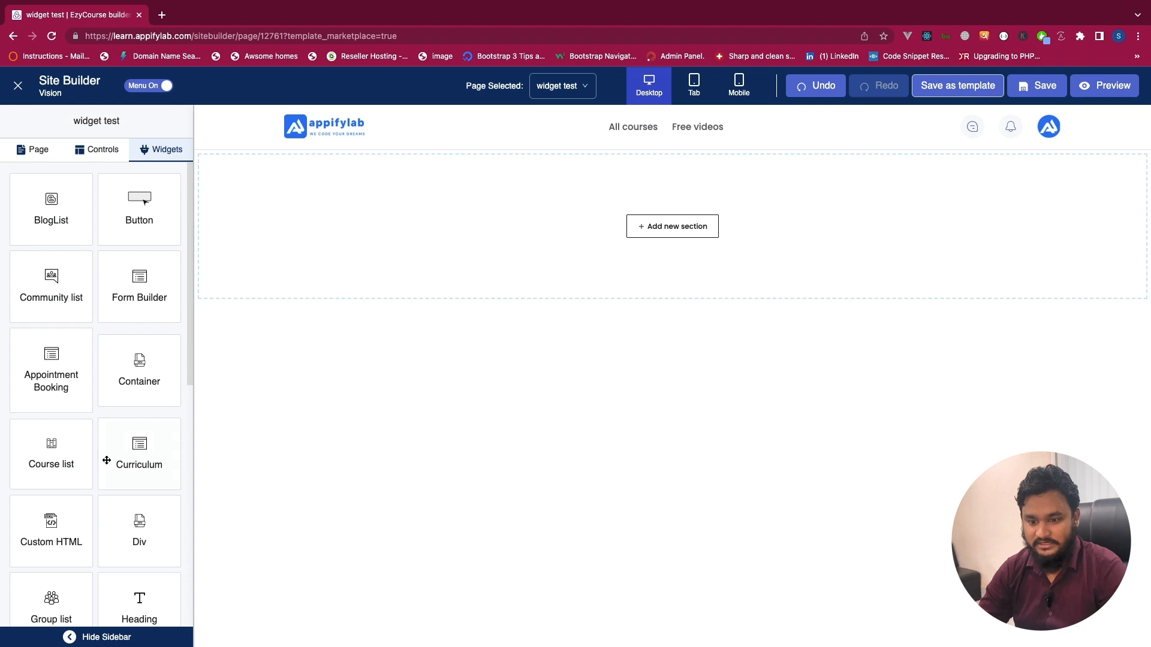
- Add a new single-column section from scratch and place a CertificateSearch widget in it
{"action": "scroll", "coordinate": [107, 460], "scroll_direction": "down", "scroll_amount": 10}
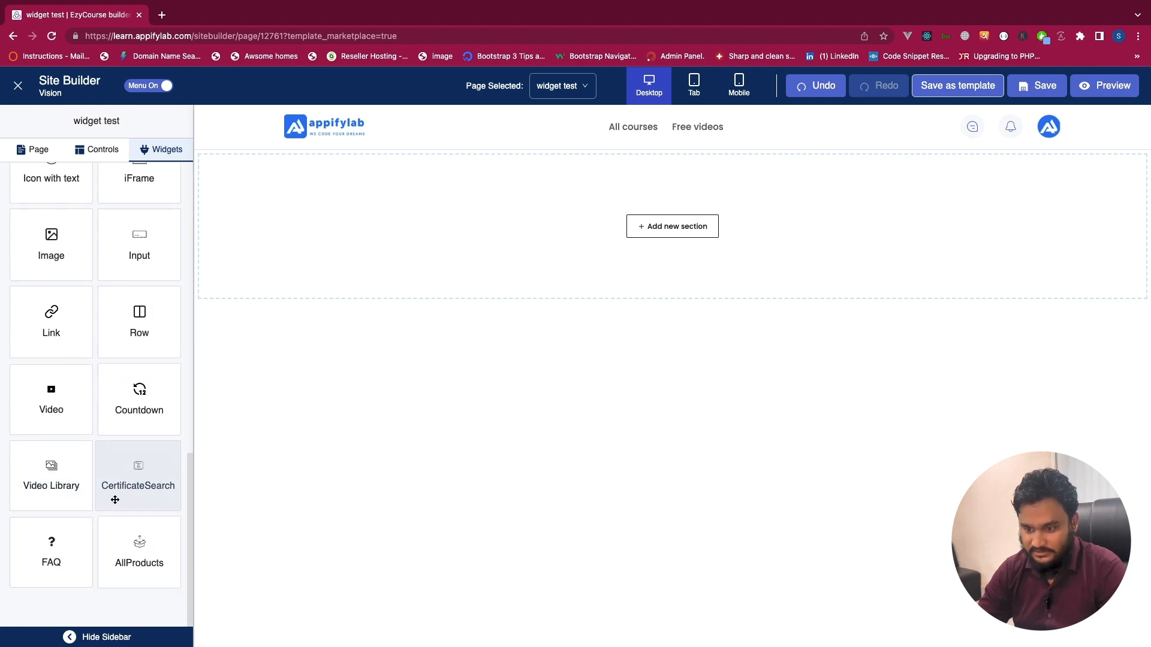
{"action": "left_click", "coordinate": [644, 226]}
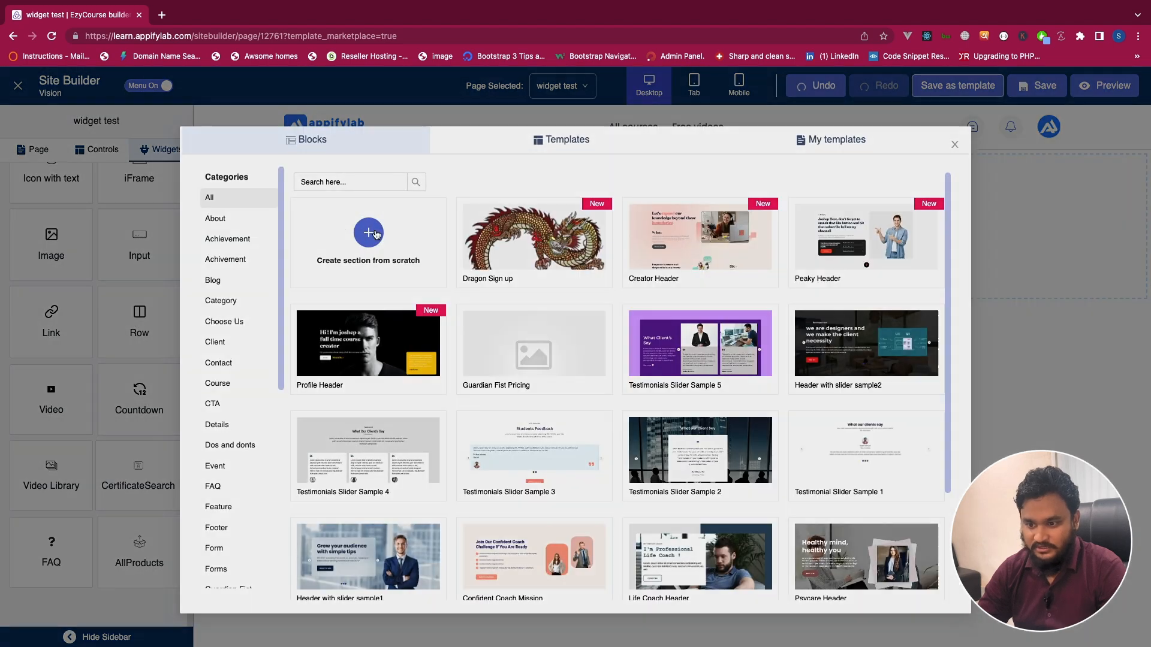
{"action": "left_click", "coordinate": [375, 235]}
{"action": "left_click", "coordinate": [372, 226]}
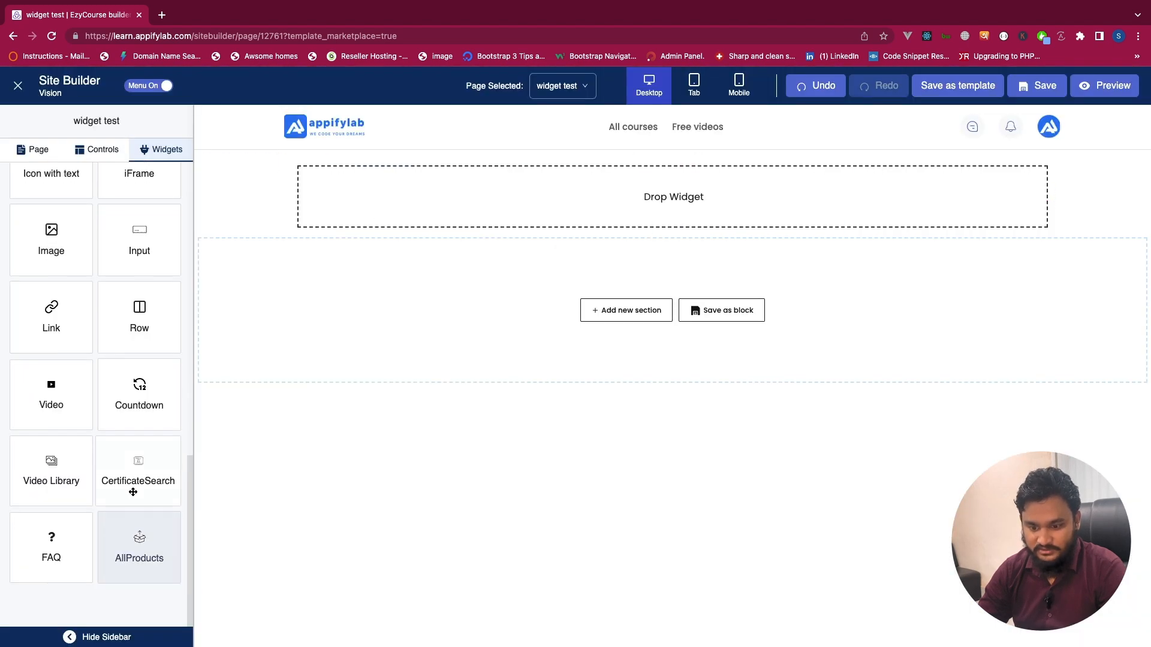
{"action": "left_click_drag", "start_coordinate": [129, 486], "coordinate": [458, 220]}
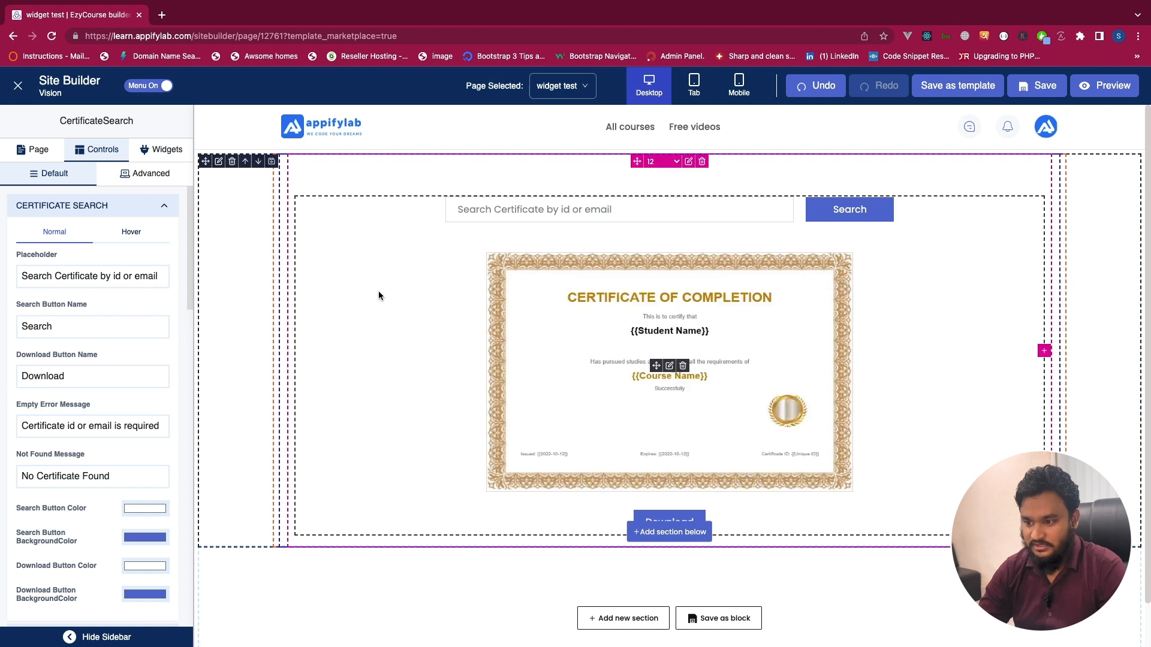
- Enter kk in the certificate search field as a test, and delete the section containing the widget
{"action": "left_click", "coordinate": [507, 213]}
{"action": "type", "text": "kk"}
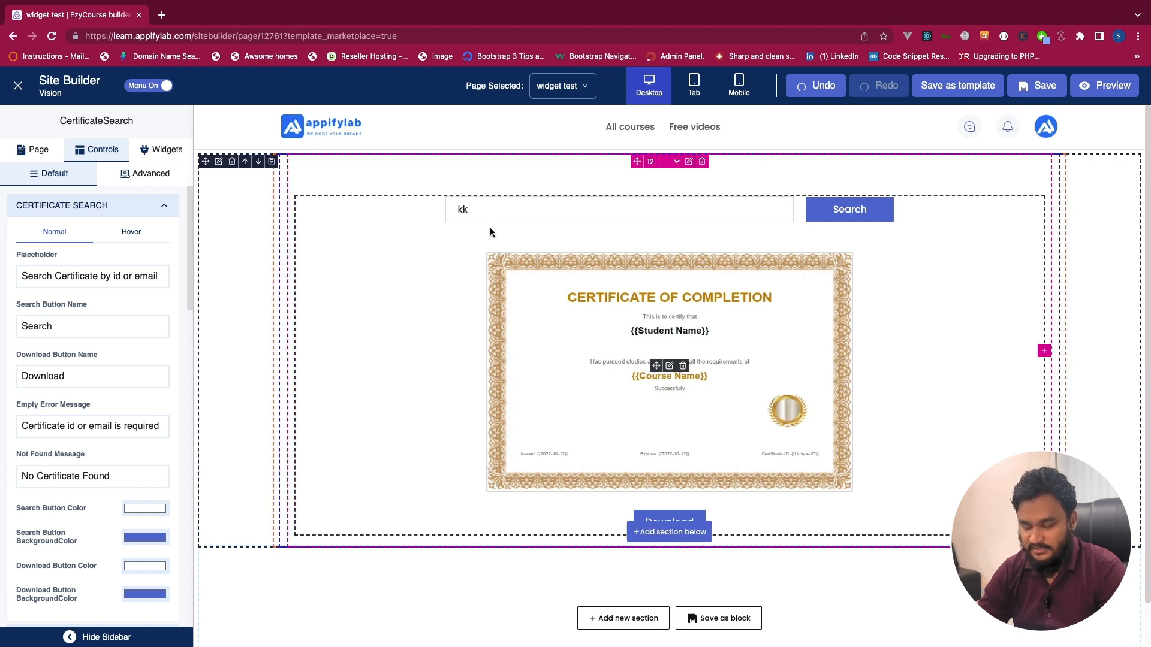
{"action": "left_click", "coordinate": [232, 162]}
{"action": "left_click", "coordinate": [663, 185]}
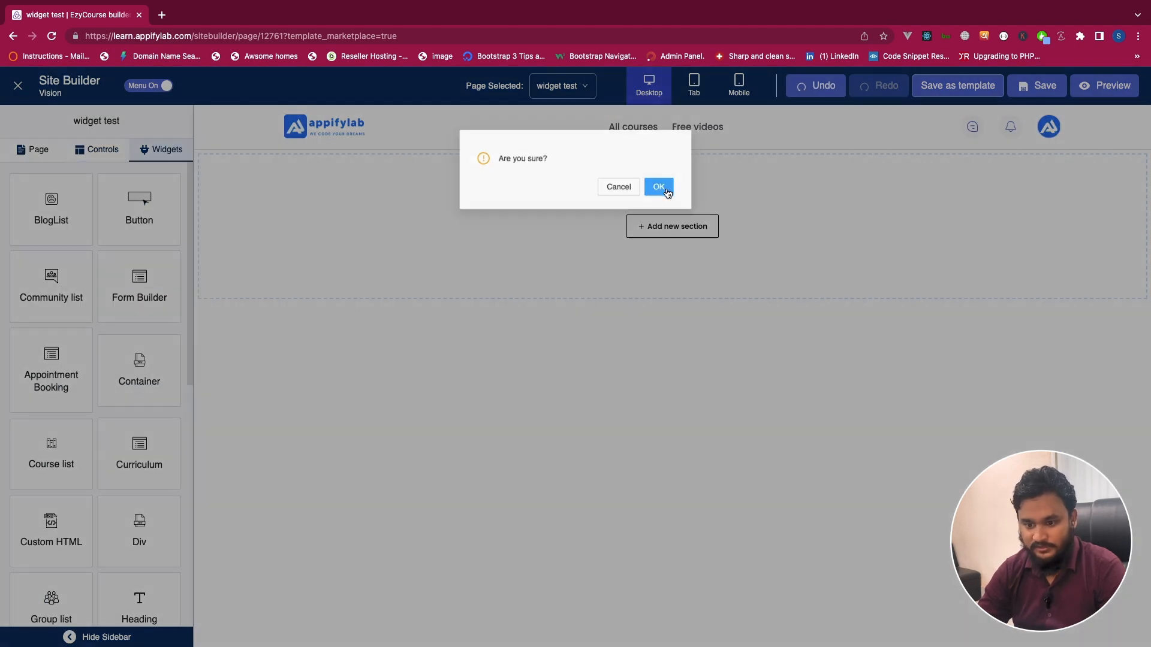
- Add a new single-column section from scratch and place an AllProducts widget in it
{"action": "scroll", "coordinate": [85, 618], "scroll_direction": "down", "scroll_amount": 10}
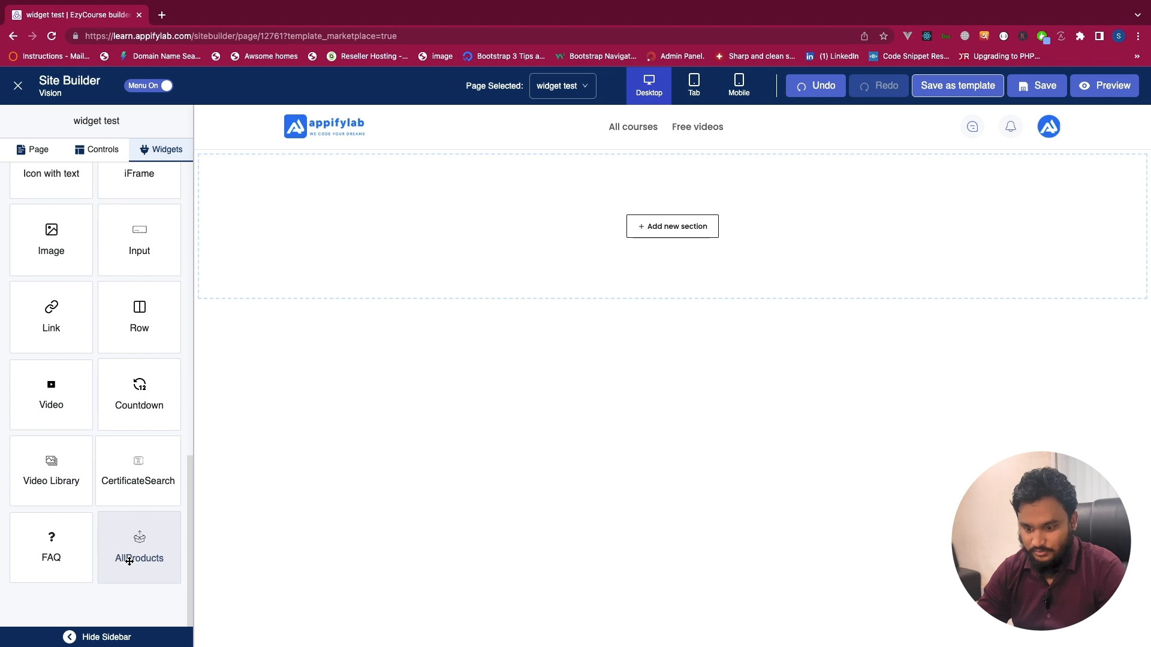
{"action": "left_click", "coordinate": [671, 226]}
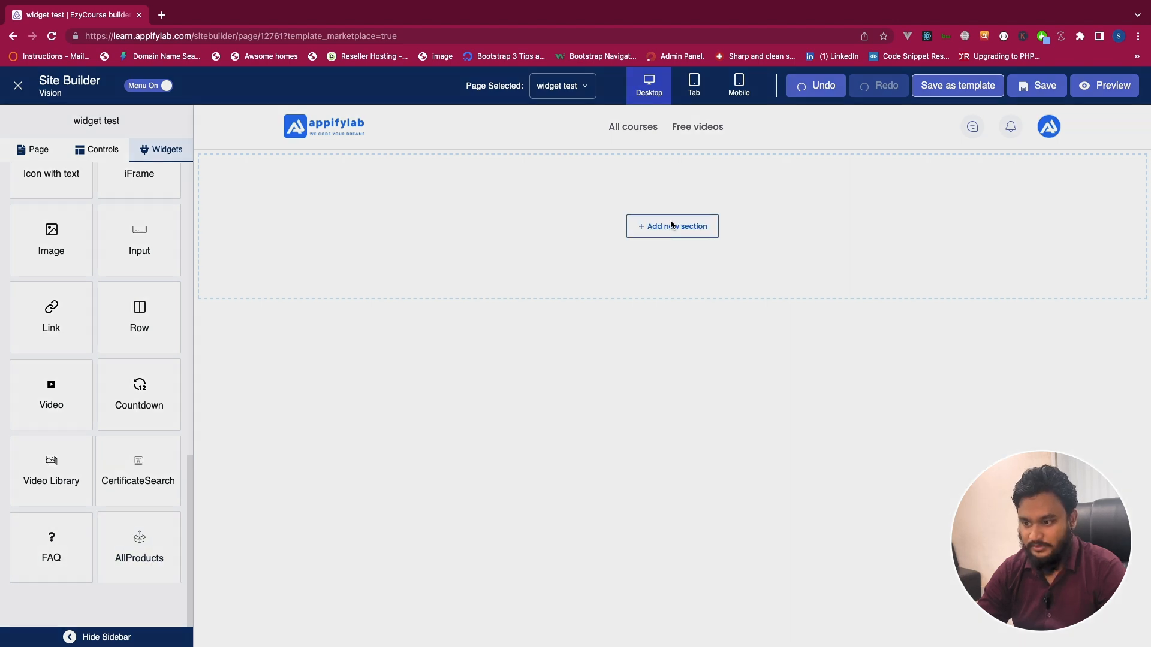
{"action": "left_click", "coordinate": [369, 228]}
{"action": "left_click", "coordinate": [373, 223]}
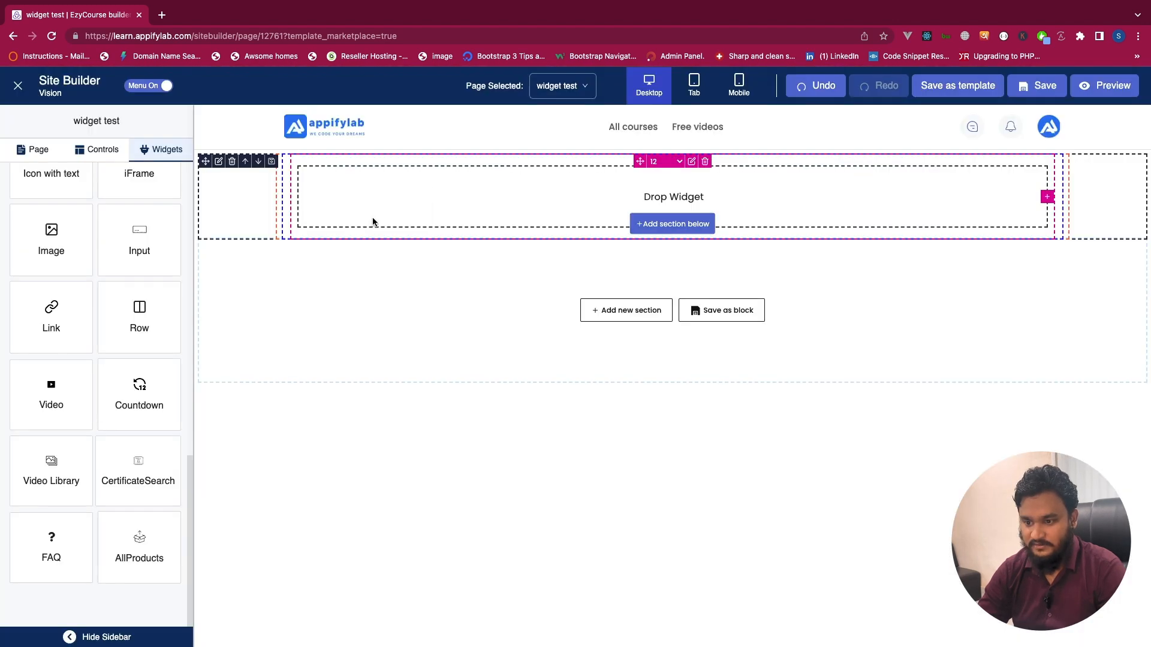
{"action": "left_click_drag", "start_coordinate": [164, 560], "coordinate": [401, 208]}
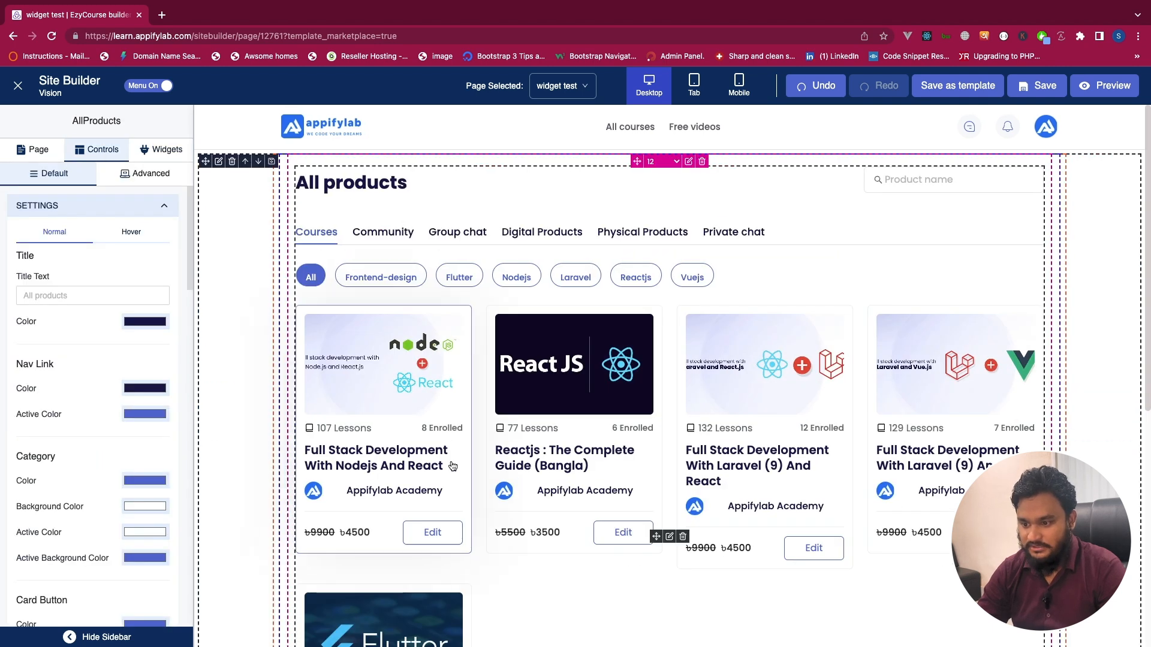
- Look over the product listing and set its title text to asdasdas
{"action": "scroll", "coordinate": [453, 466], "scroll_direction": "down", "scroll_amount": 4}
{"action": "scroll", "coordinate": [452, 466], "scroll_direction": "up", "scroll_amount": 6}
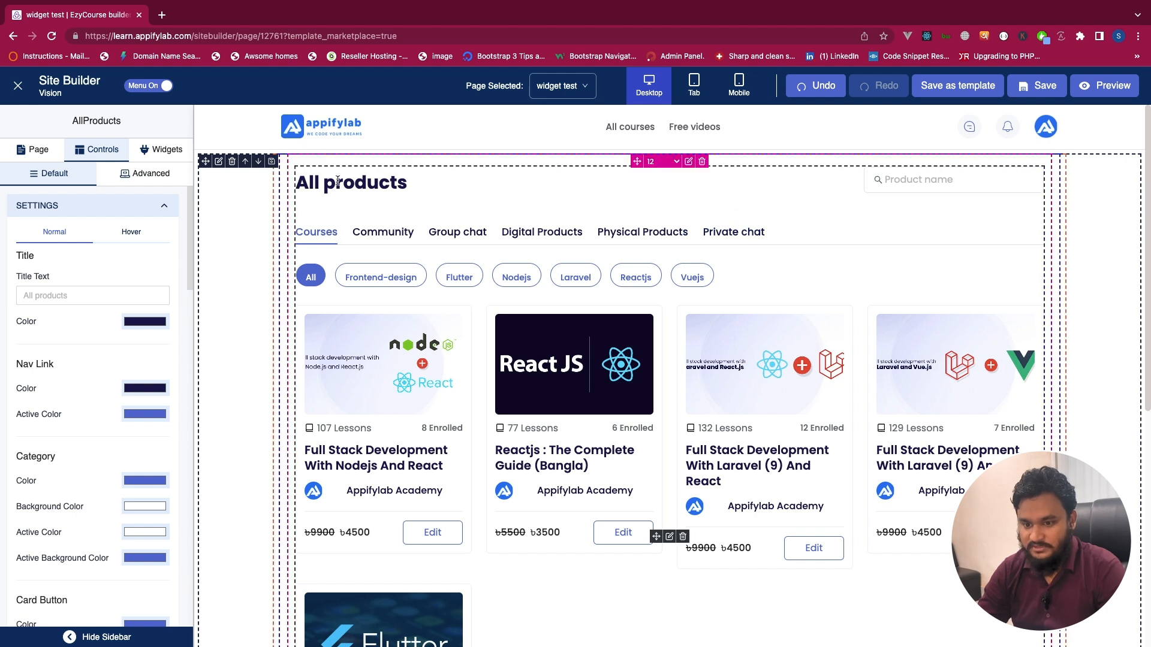
{"action": "left_click", "coordinate": [57, 295]}
{"action": "type", "text": "asdasdas"}
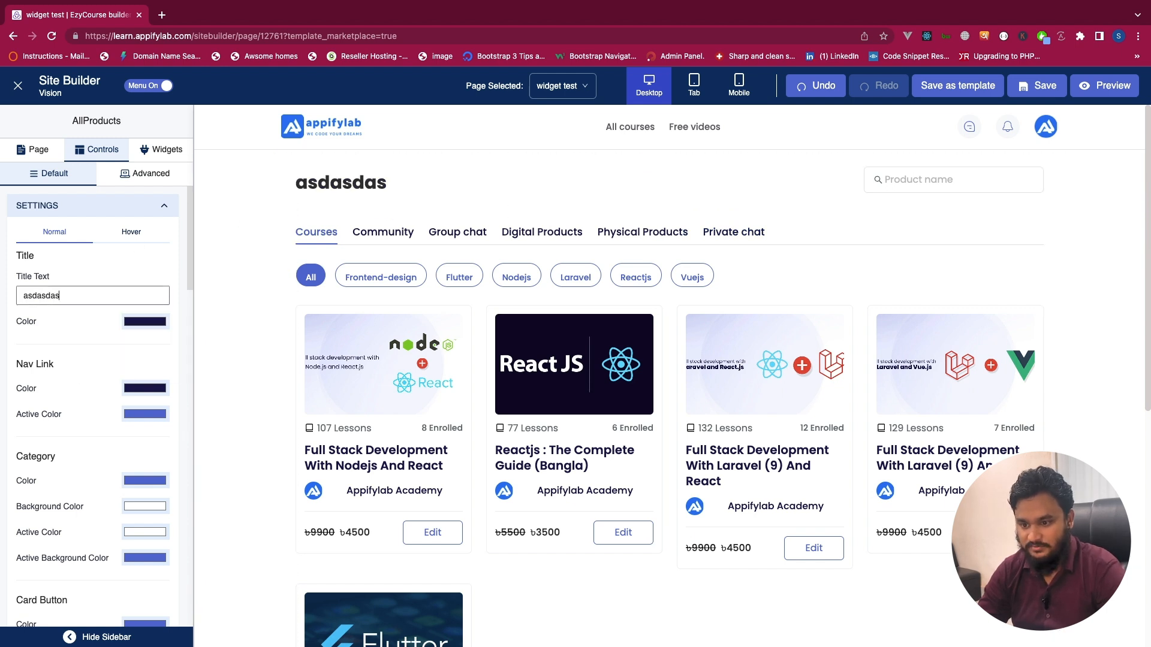
- Set the product listing's title color to a vivid blue, RGB 31, 15, 210
{"action": "scroll", "coordinate": [73, 345], "scroll_direction": "down", "scroll_amount": 1}
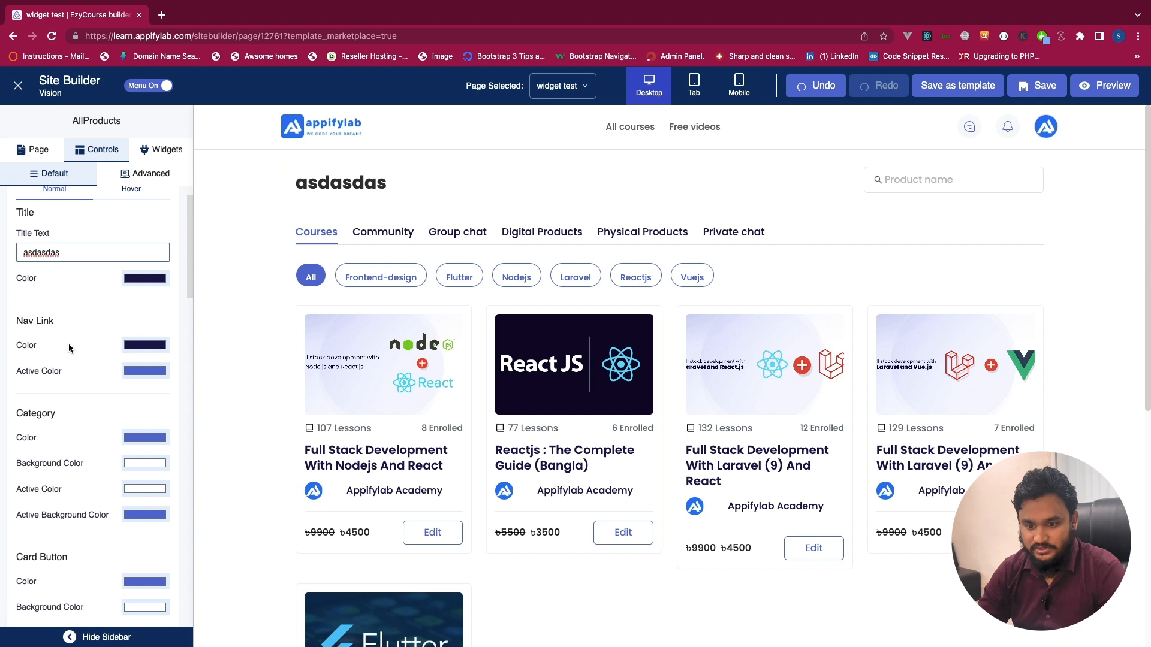
{"action": "left_click", "coordinate": [142, 276]}
{"action": "left_click_drag", "start_coordinate": [218, 339], "coordinate": [250, 303]}
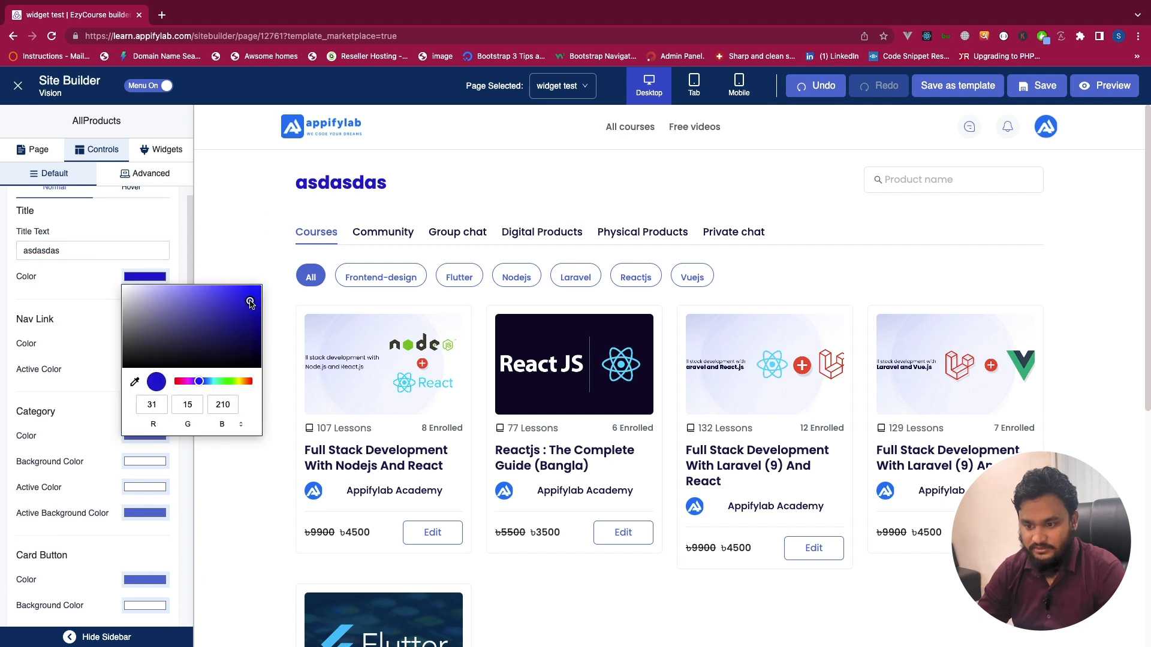
{"action": "left_click", "coordinate": [64, 297]}
- Hide the Community, Group chat, Digital Products, Physical Products and Private chat tabs of the product listing, keeping Courses visible
{"action": "scroll", "coordinate": [64, 297], "scroll_direction": "down", "scroll_amount": 1}
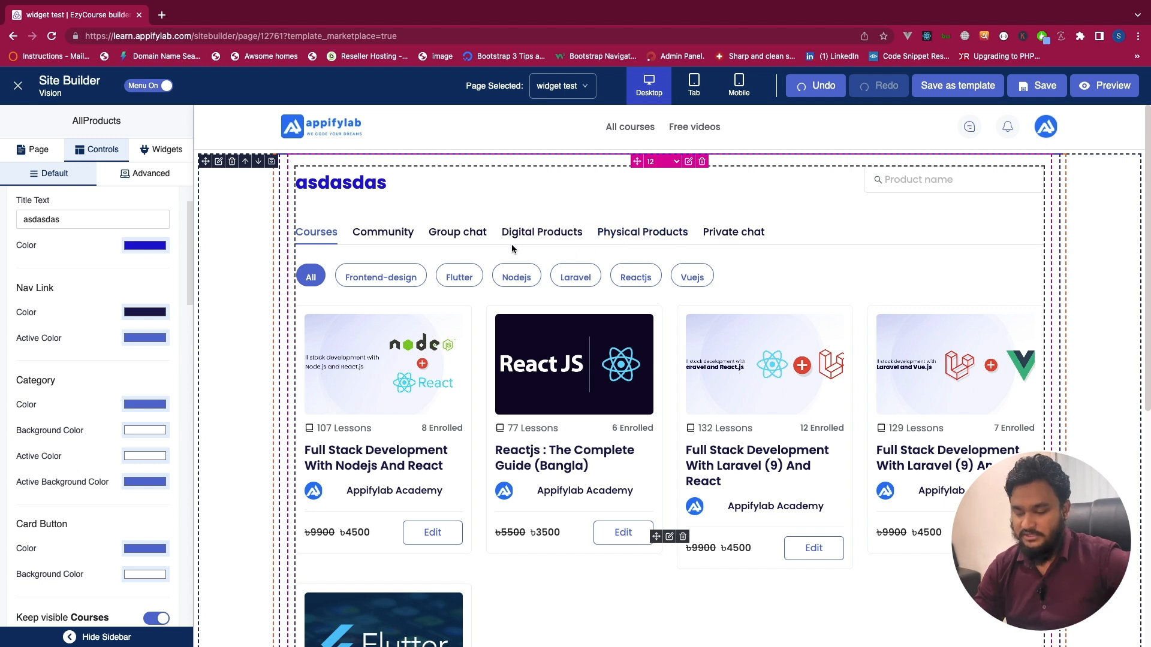
{"action": "scroll", "coordinate": [194, 388], "scroll_direction": "down", "scroll_amount": 1}
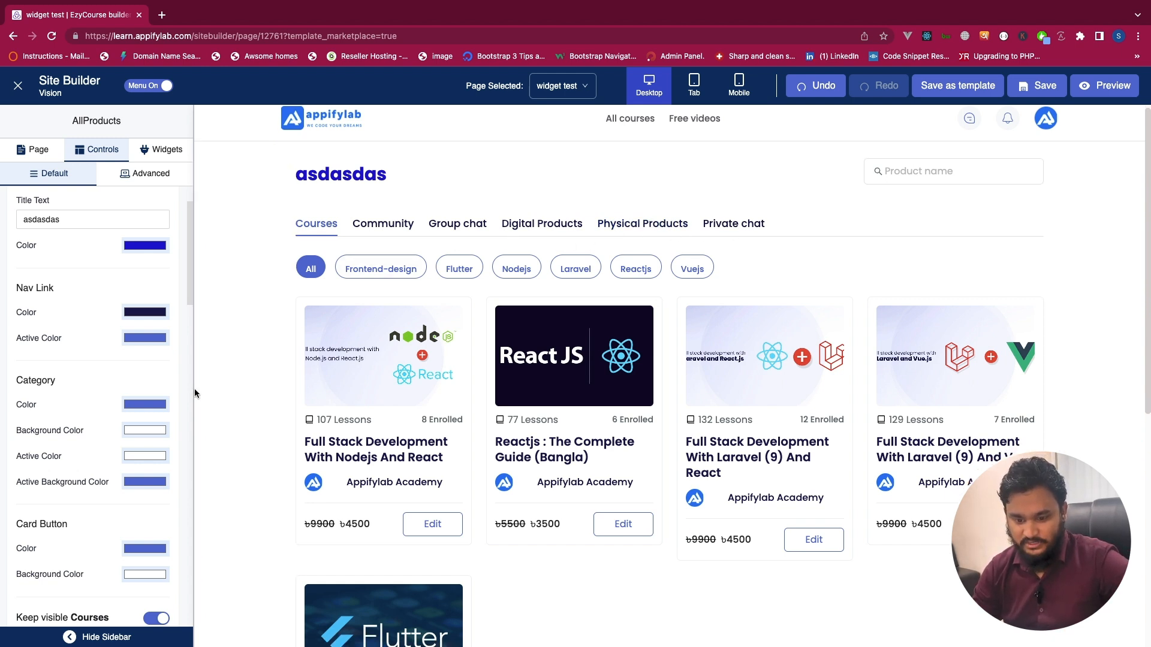
{"action": "scroll", "coordinate": [144, 474], "scroll_direction": "down", "scroll_amount": 4}
{"action": "scroll", "coordinate": [132, 499], "scroll_direction": "down", "scroll_amount": 1}
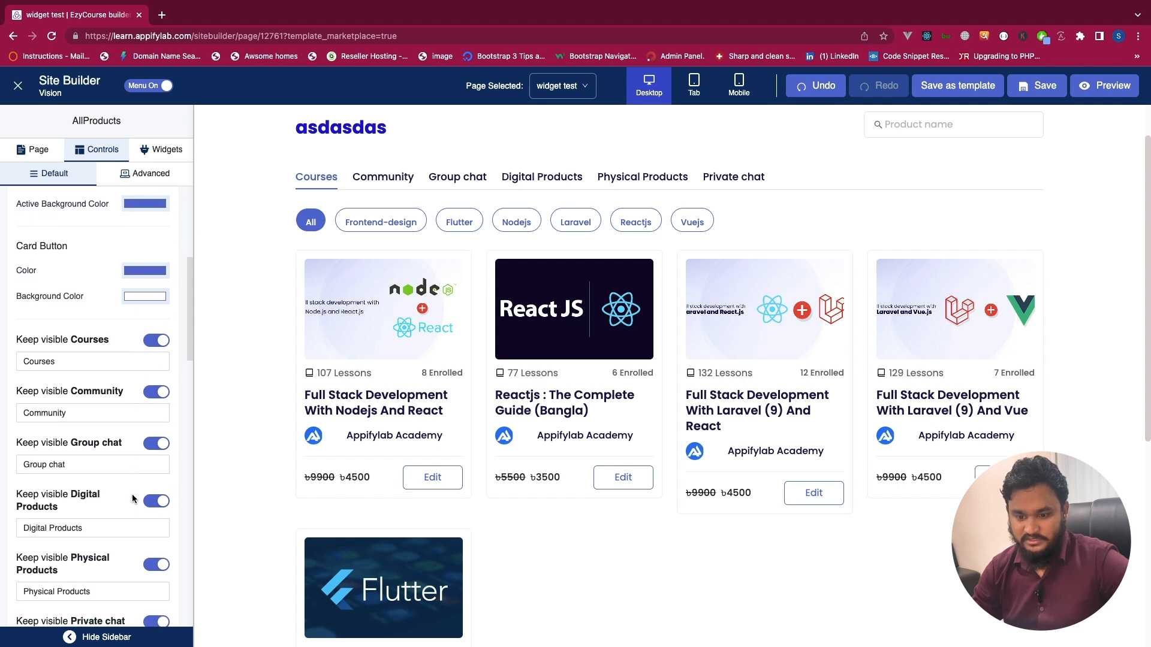
{"action": "left_click", "coordinate": [158, 392]}
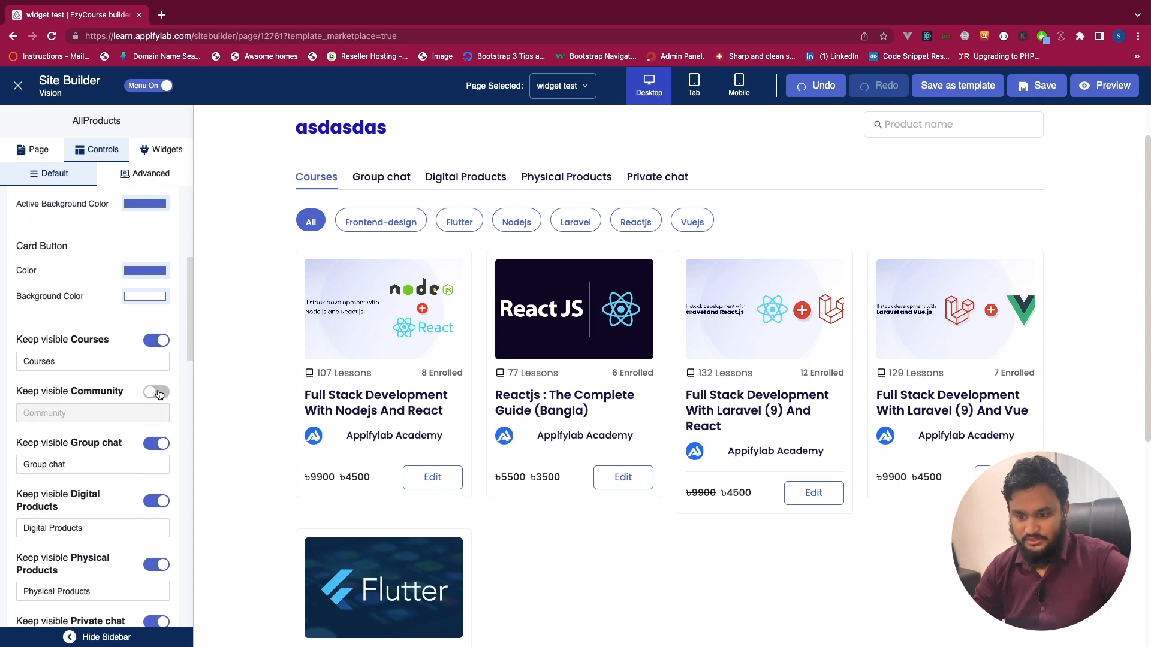
{"action": "left_click", "coordinate": [155, 444]}
{"action": "left_click", "coordinate": [156, 501]}
{"action": "left_click", "coordinate": [156, 565]}
{"action": "scroll", "coordinate": [156, 570], "scroll_direction": "down", "scroll_amount": 2}
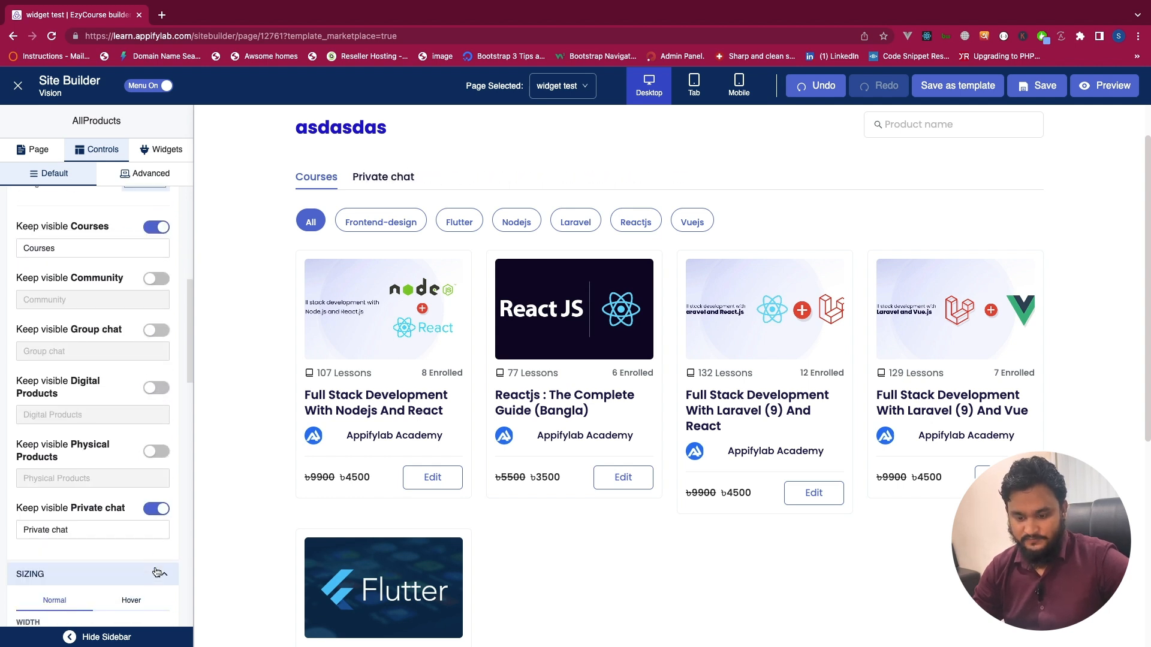
{"action": "left_click", "coordinate": [156, 505]}
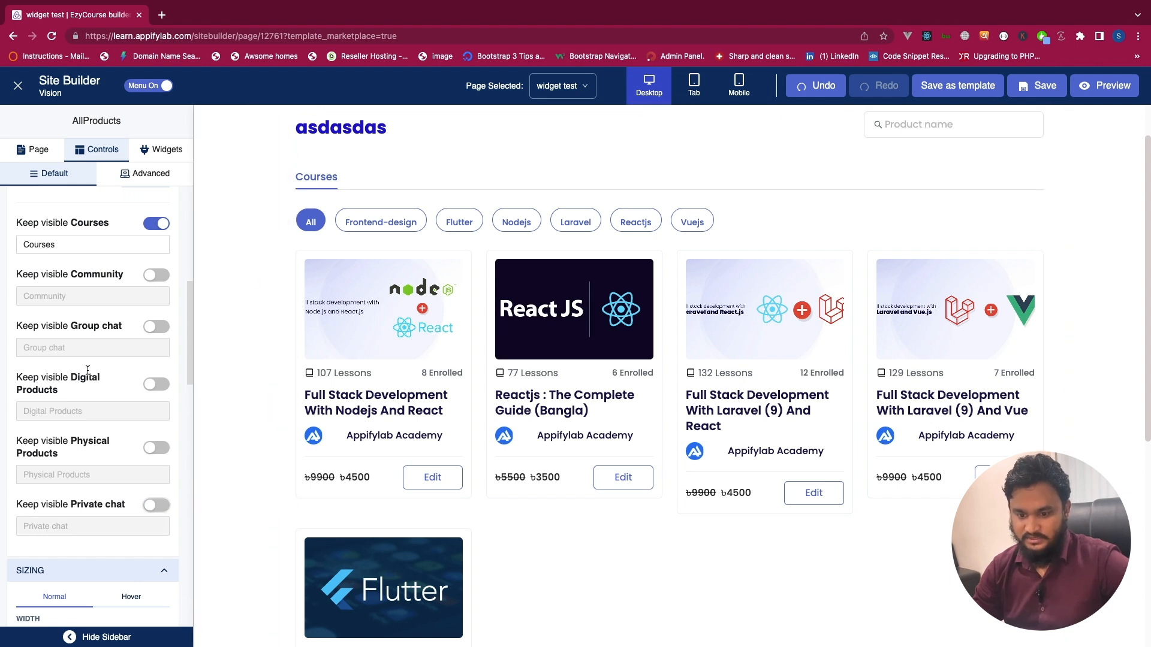
- Rename the product listing's Courses tab to "kknkj knkjnkj"
{"action": "scroll", "coordinate": [99, 349], "scroll_direction": "up", "scroll_amount": 2}
{"action": "left_click", "coordinate": [59, 348]}
{"action": "key", "text": "super+a"}
{"action": "type", "text": "kknkj knkjnkj"}
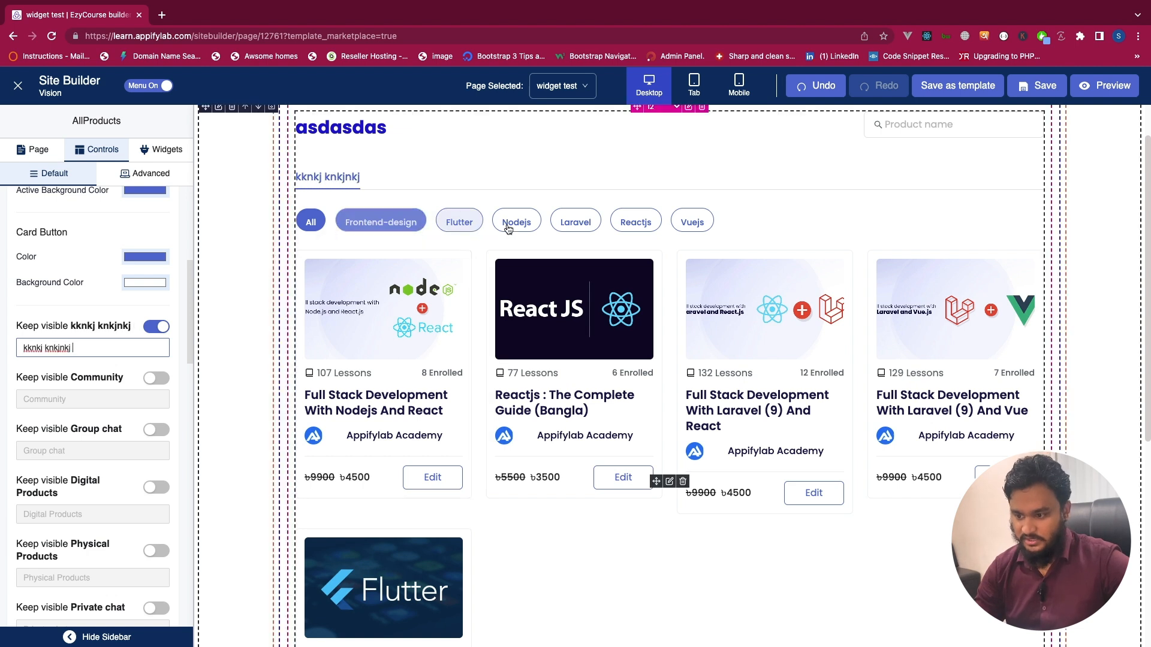
- Make the Community tab visible again, and toggle the renamed courses tab's visibility off and back on
{"action": "scroll", "coordinate": [76, 386], "scroll_direction": "down", "scroll_amount": 6}
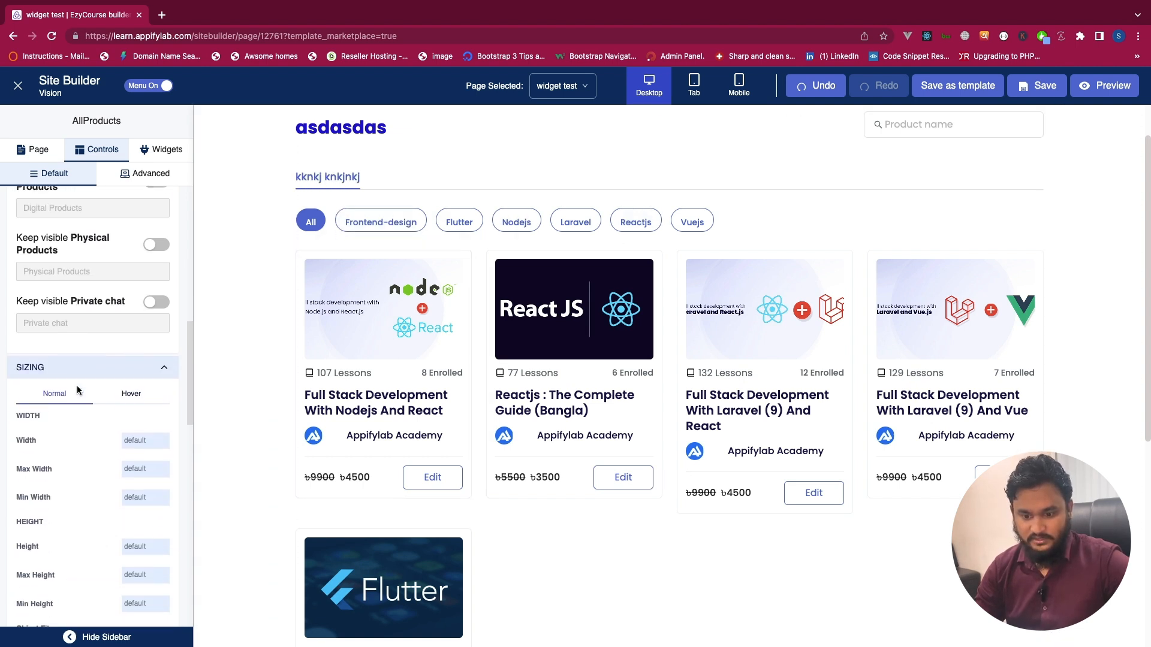
{"action": "scroll", "coordinate": [77, 386], "scroll_direction": "down", "scroll_amount": 15}
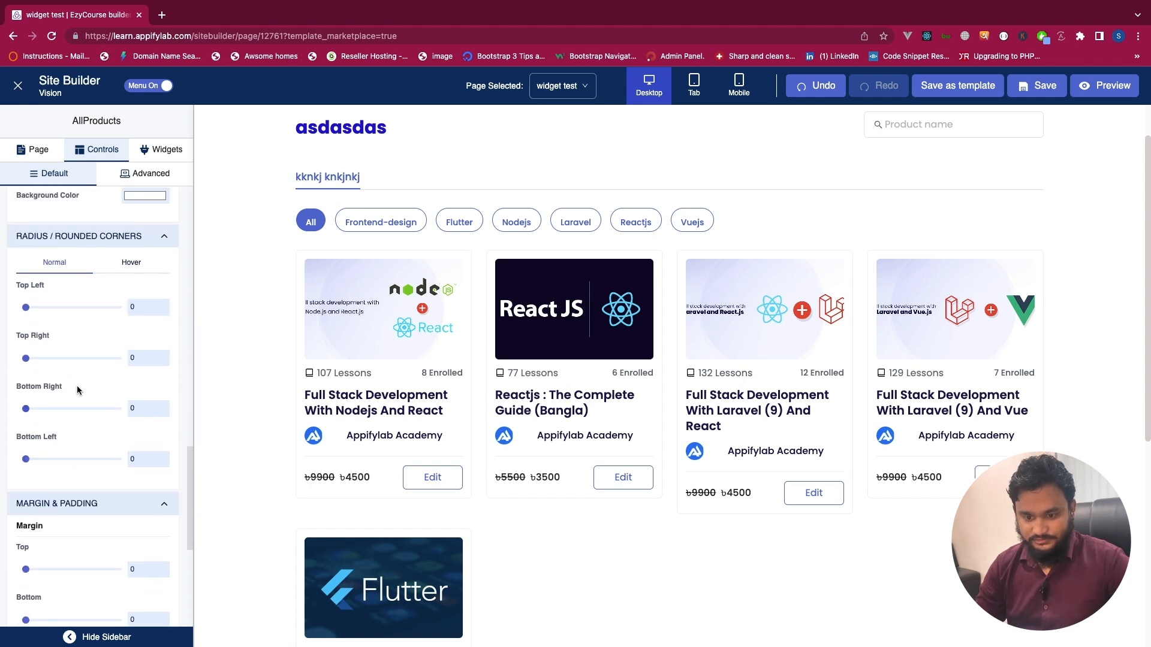
{"action": "scroll", "coordinate": [300, 275], "scroll_direction": "up", "scroll_amount": 1}
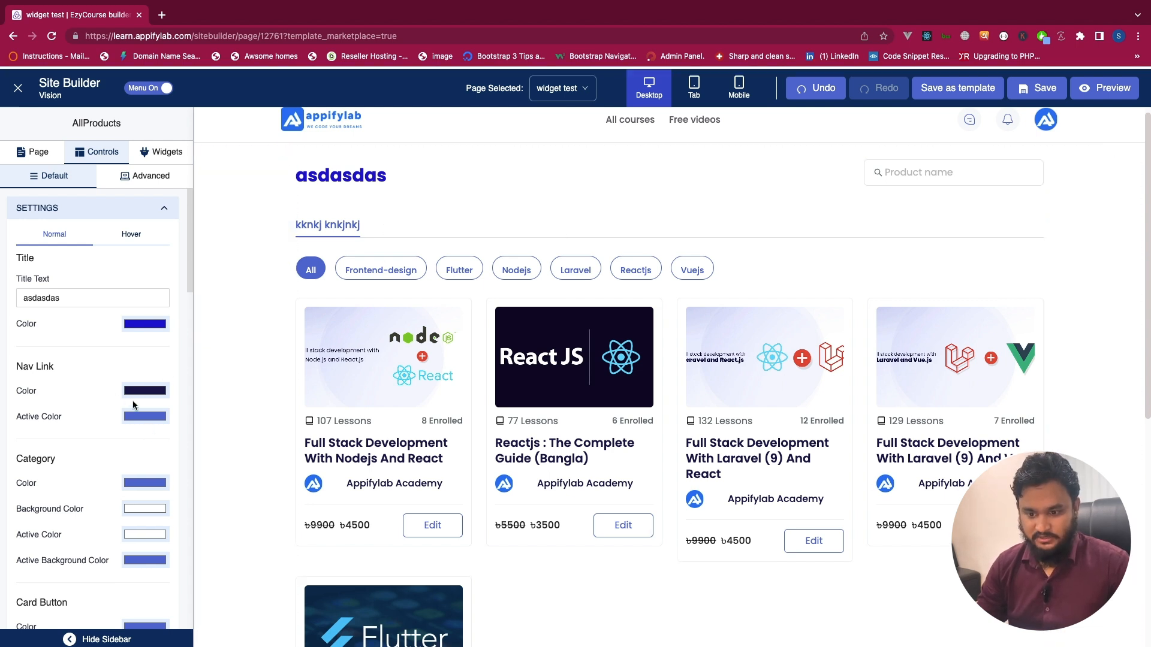
{"action": "scroll", "coordinate": [128, 385], "scroll_direction": "down", "scroll_amount": 3}
{"action": "scroll", "coordinate": [127, 385], "scroll_direction": "down", "scroll_amount": 5}
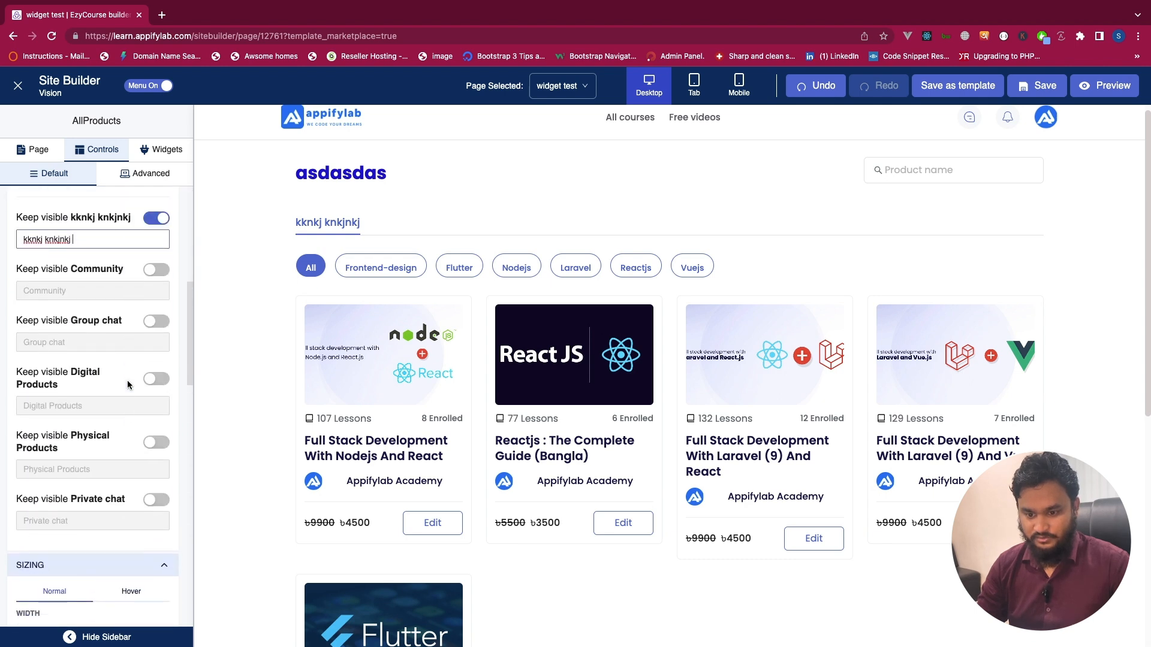
{"action": "left_click", "coordinate": [159, 271]}
{"action": "left_click", "coordinate": [159, 272]}
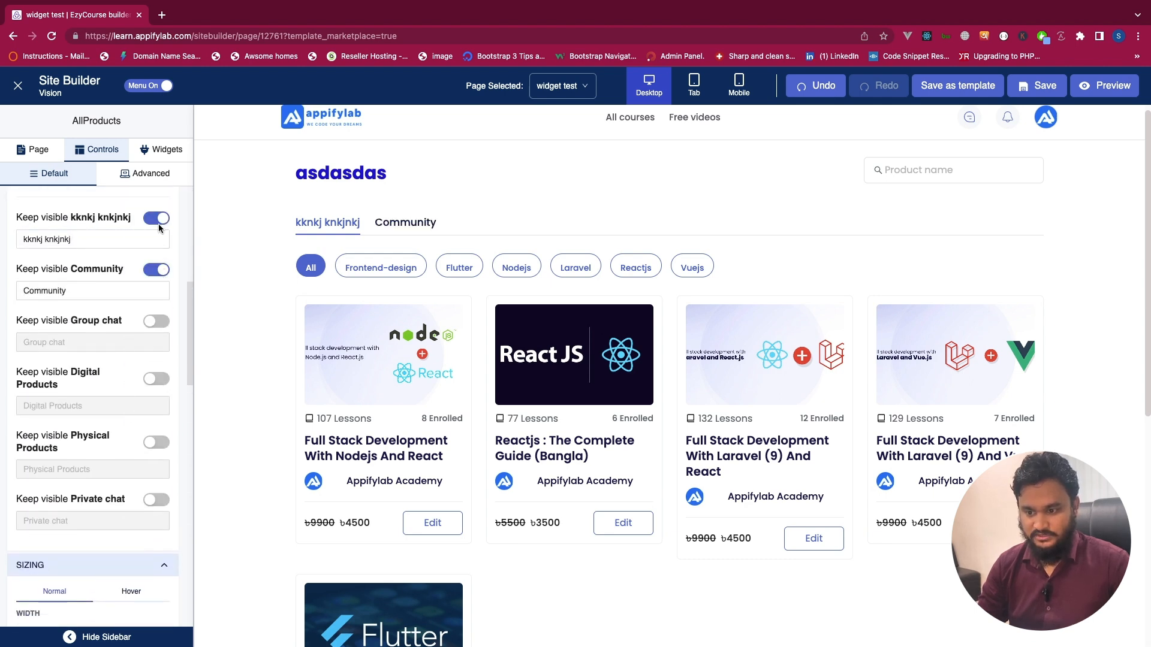
{"action": "left_click", "coordinate": [158, 223]}
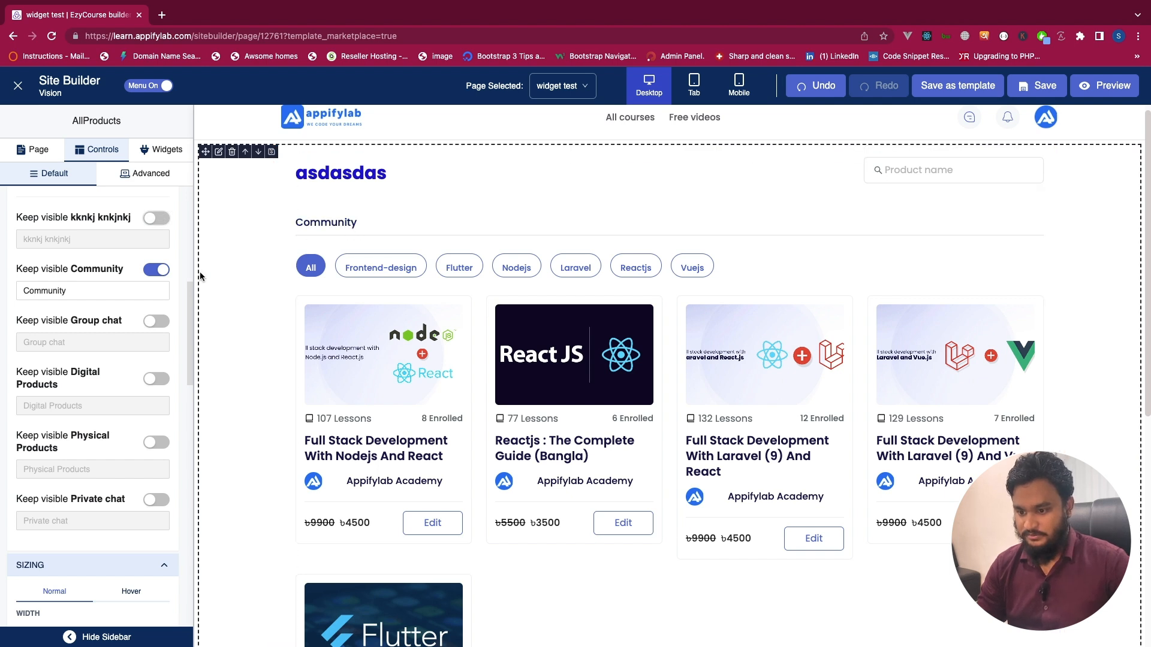
{"action": "left_click", "coordinate": [161, 222]}
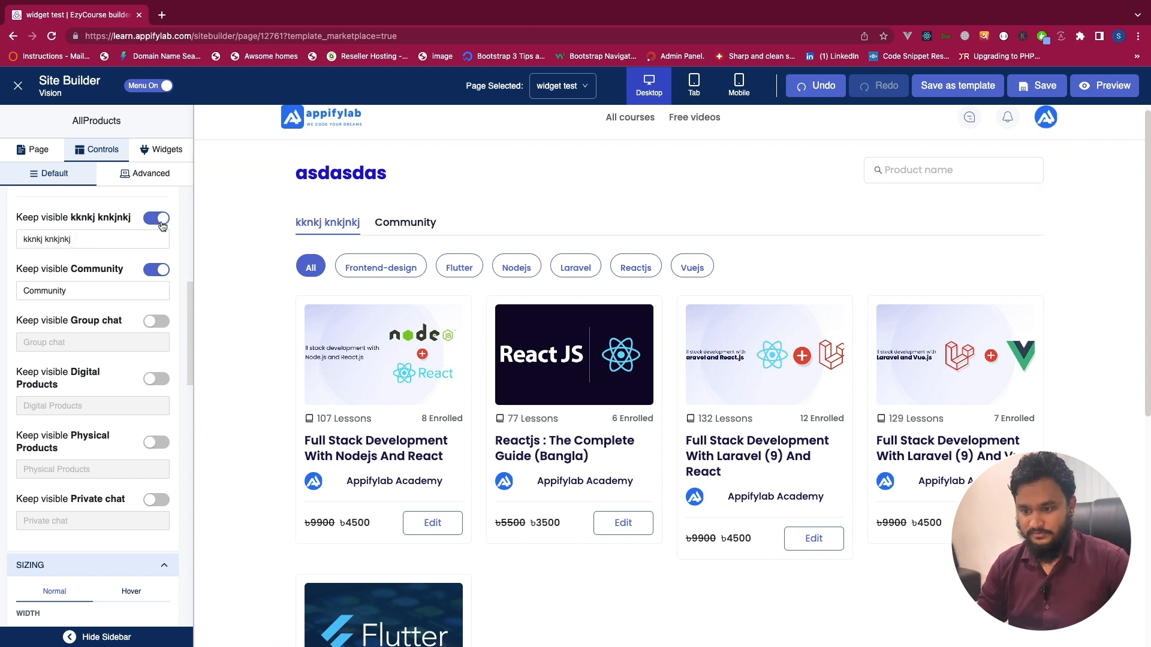
- Show the Community tab's content in the product listing, and delete the section containing the widget
{"action": "left_click", "coordinate": [387, 228]}
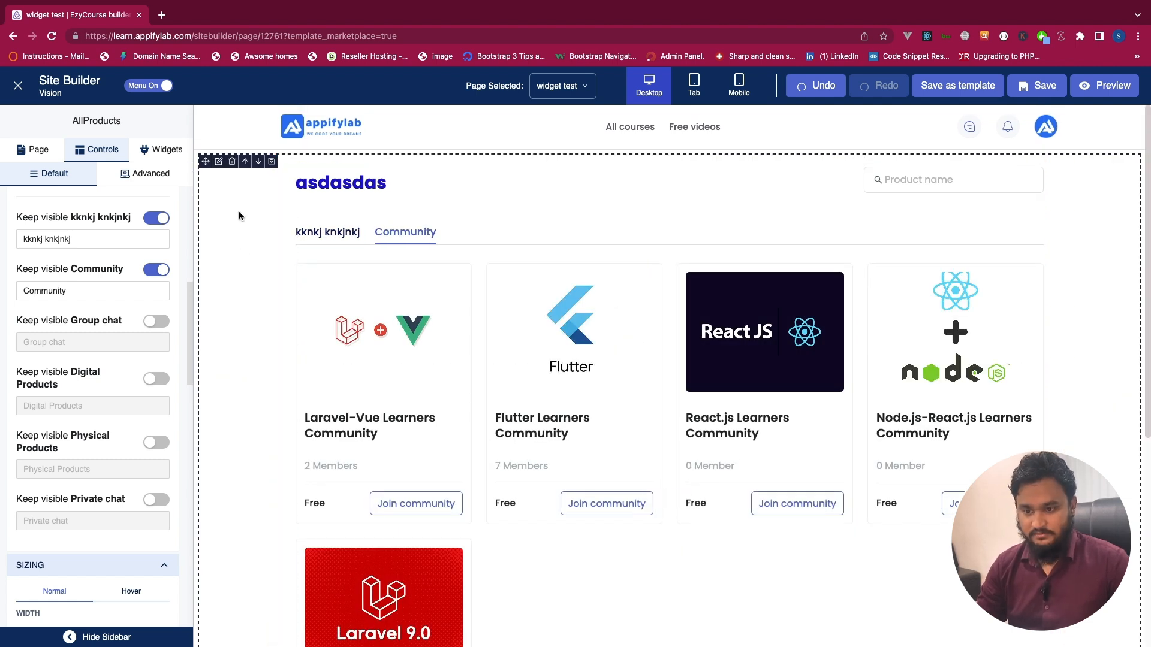
{"action": "left_click", "coordinate": [232, 162]}
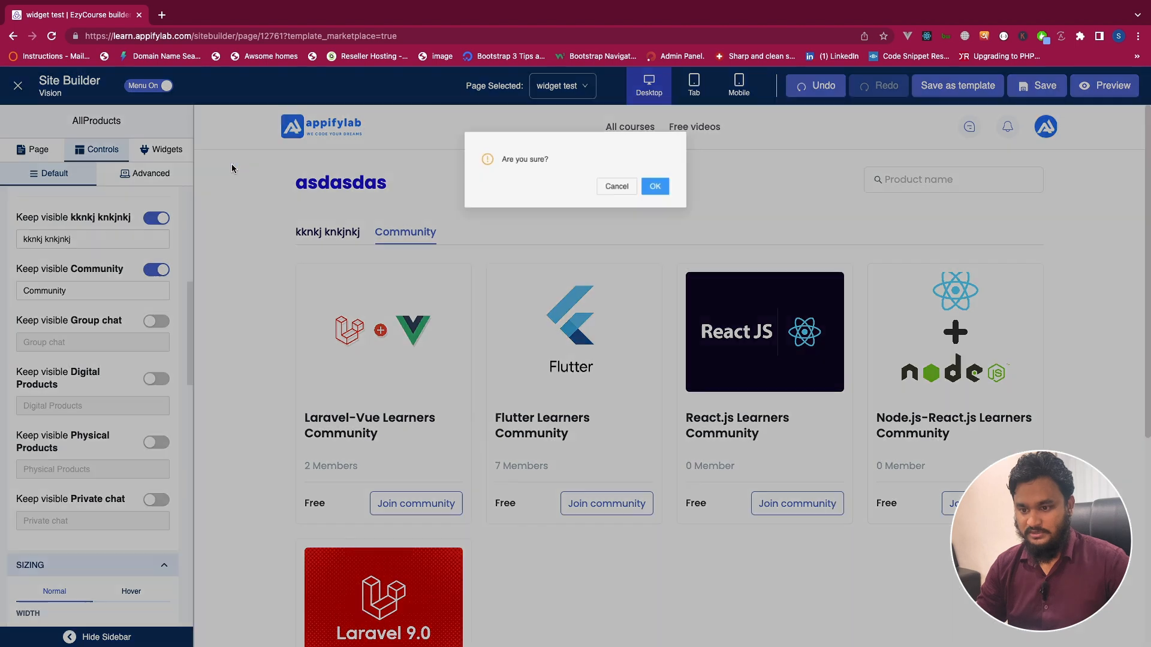
{"action": "left_click", "coordinate": [664, 189]}
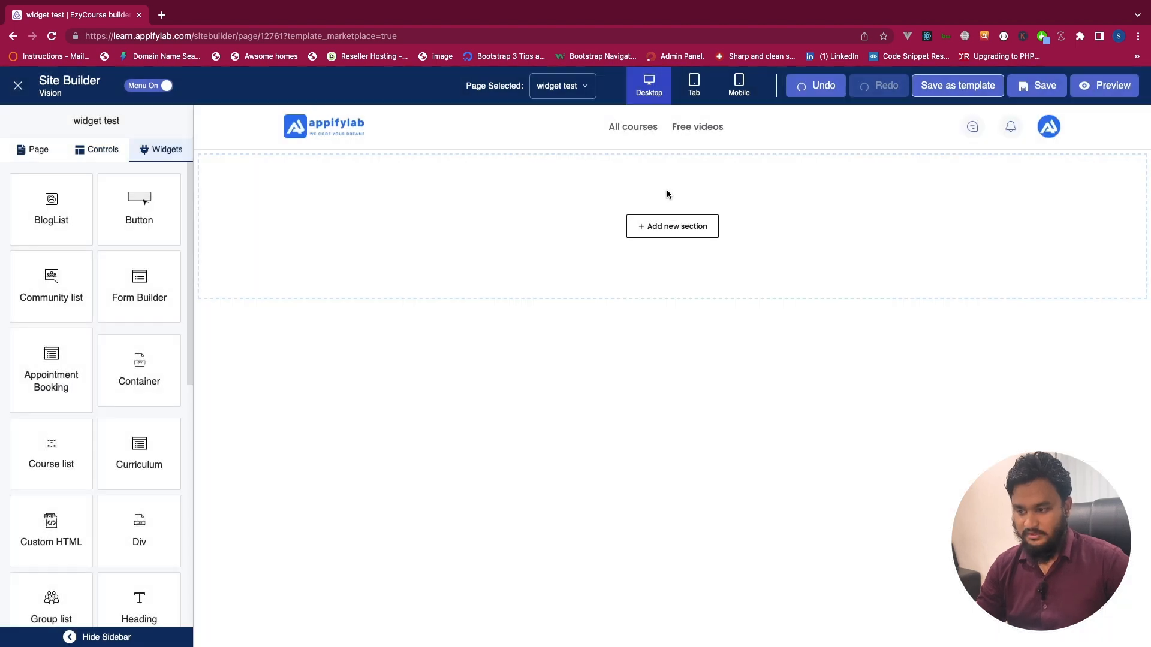
- Add a new section using the ready-made E-Learning Course block from the expanded block library
{"action": "left_click", "coordinate": [667, 229]}
{"action": "scroll", "coordinate": [491, 327], "scroll_direction": "down", "scroll_amount": 3}
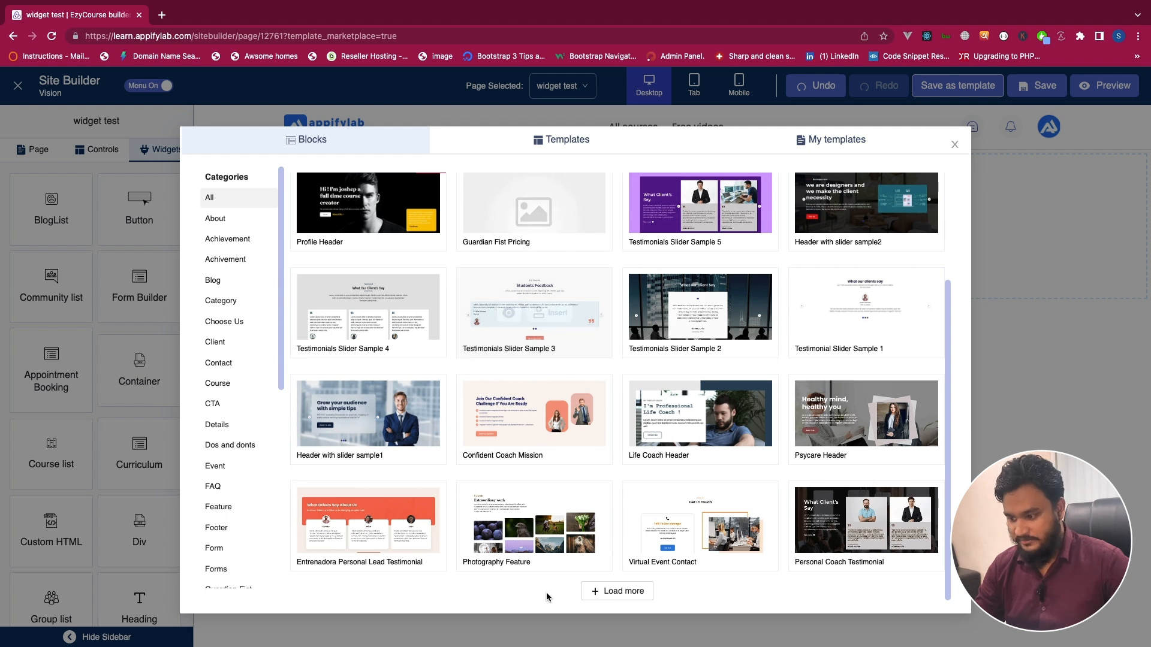
{"action": "left_click", "coordinate": [627, 592]}
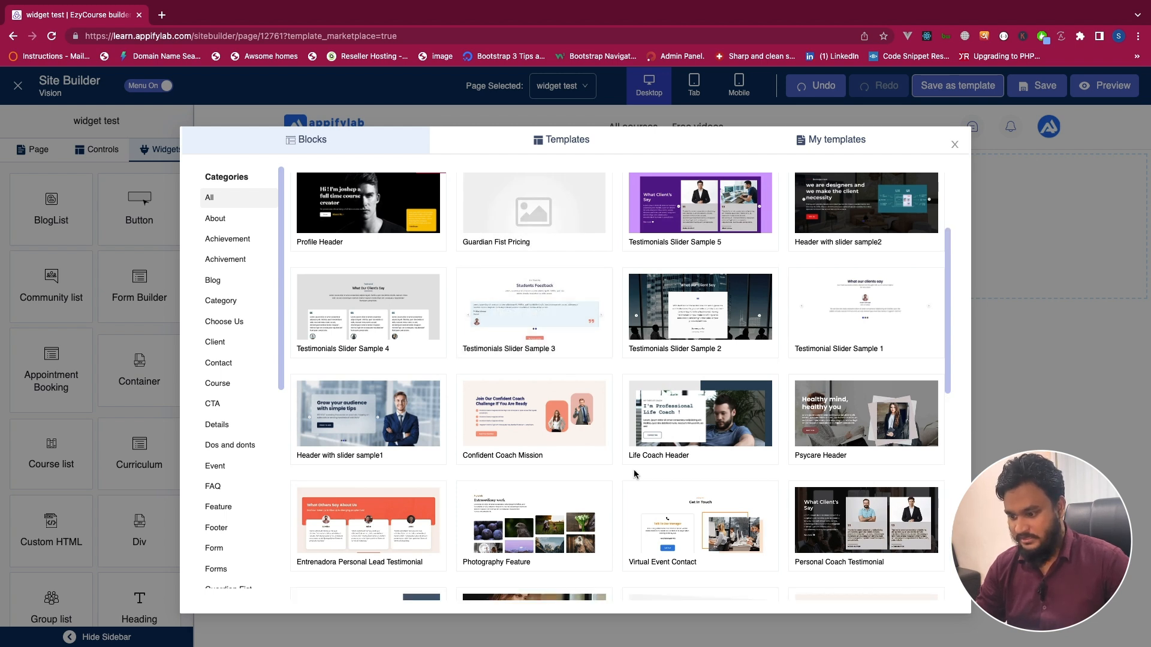
{"action": "scroll", "coordinate": [632, 509], "scroll_direction": "down", "scroll_amount": 5}
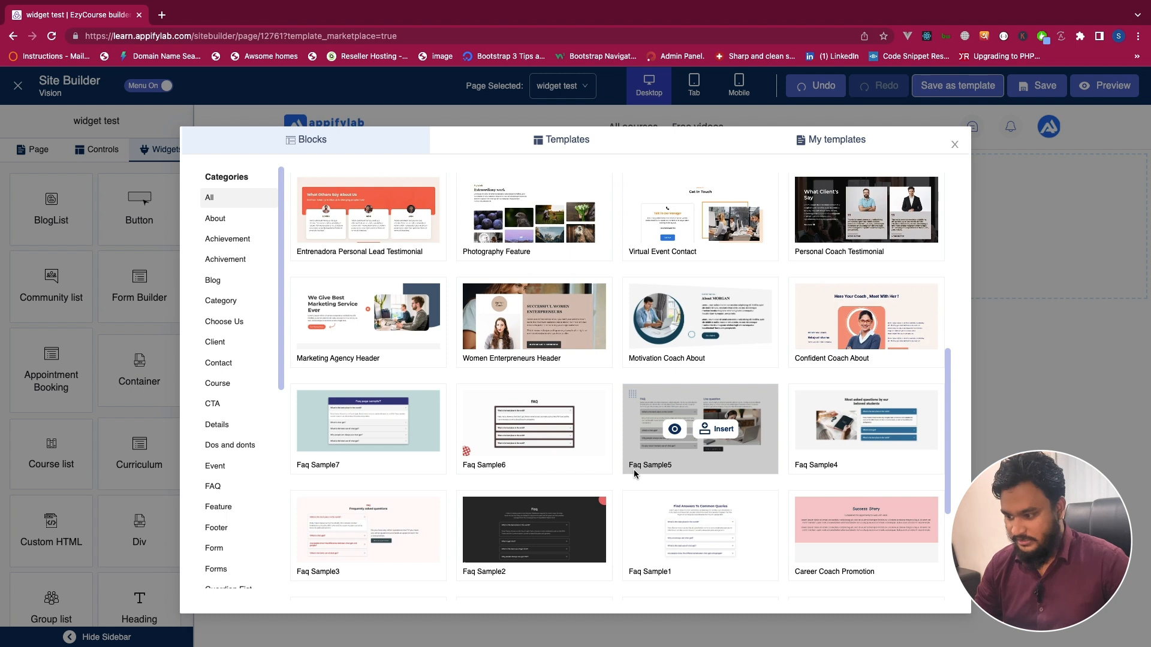
{"action": "scroll", "coordinate": [634, 473], "scroll_direction": "down", "scroll_amount": 4}
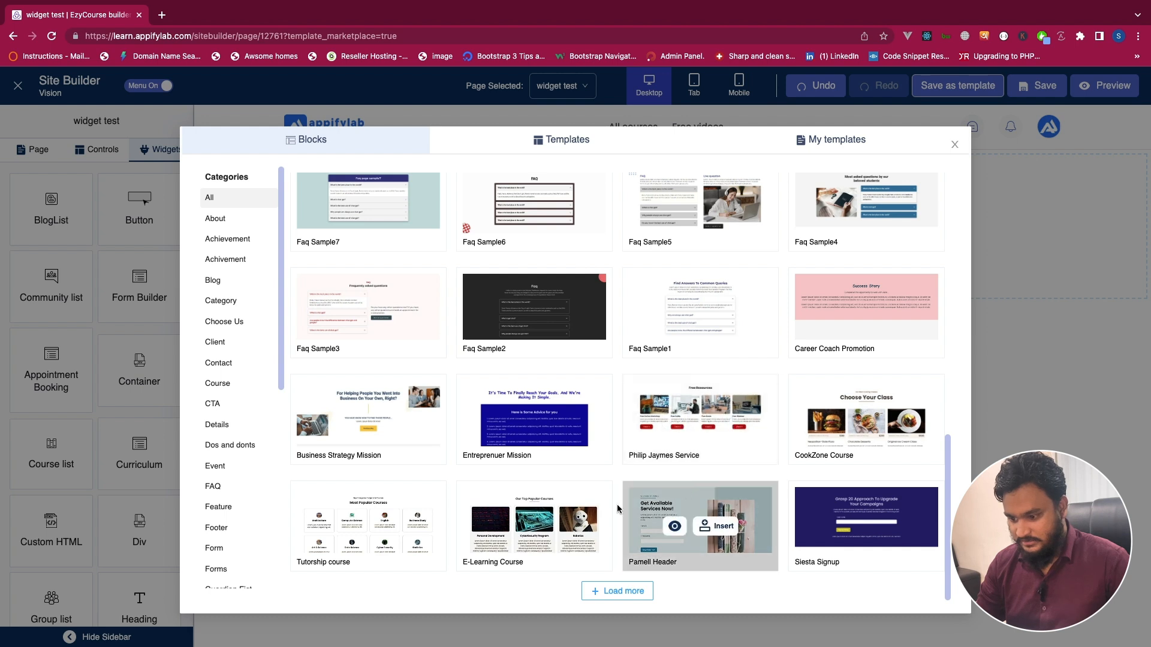
{"action": "left_click", "coordinate": [549, 526]}
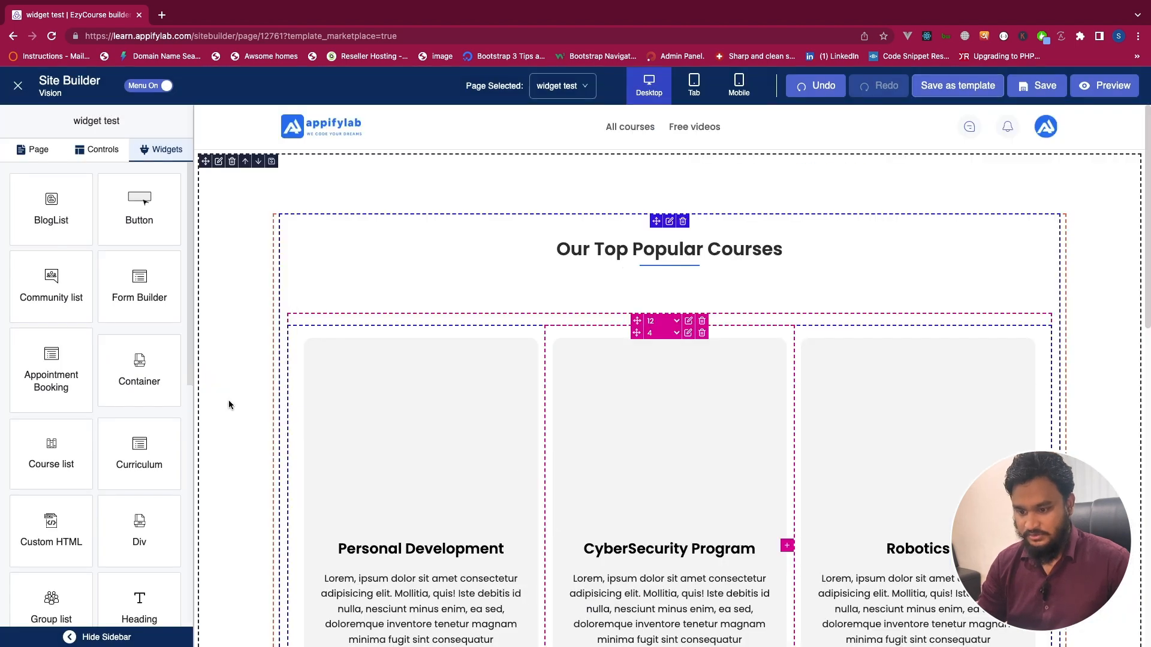
- Change the first course card's title to "Kjnkjn Development" in the popular courses section
{"action": "scroll", "coordinate": [229, 401], "scroll_direction": "down", "scroll_amount": 3}
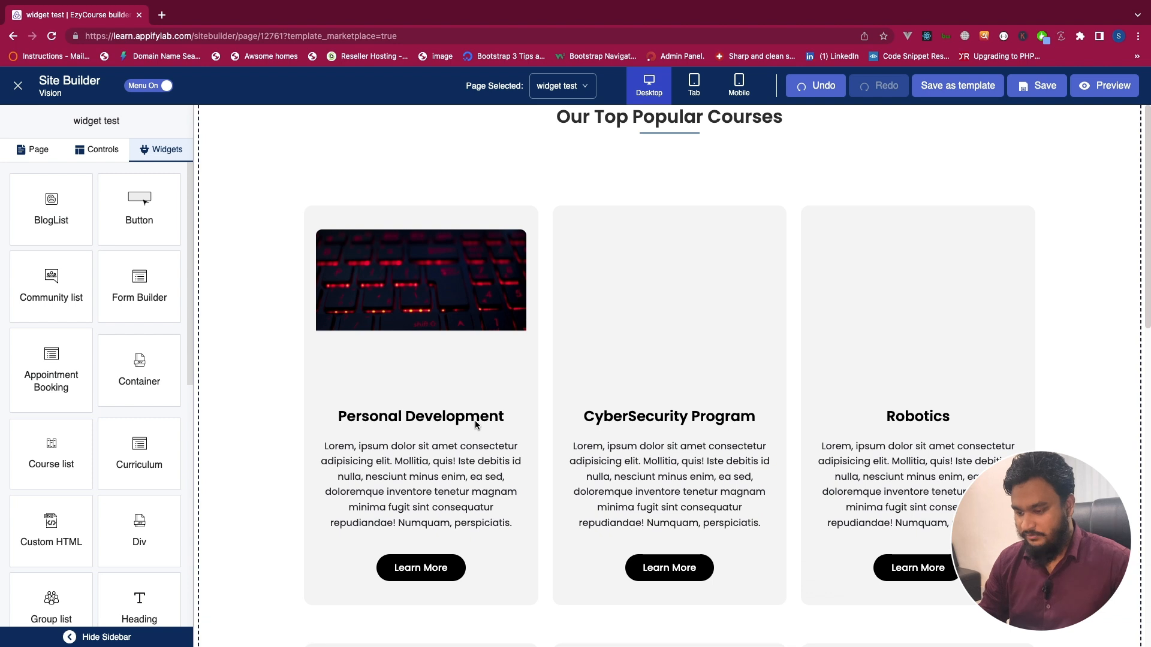
{"action": "scroll", "coordinate": [797, 417], "scroll_direction": "down", "scroll_amount": 10}
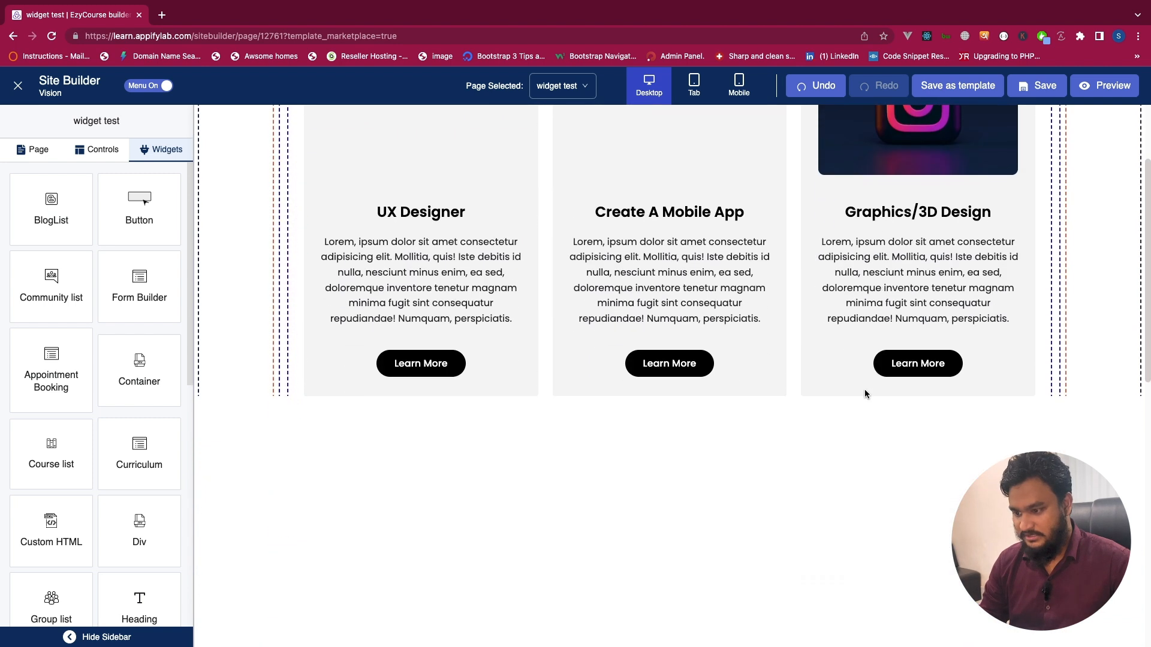
{"action": "scroll", "coordinate": [865, 394], "scroll_direction": "down", "scroll_amount": 3}
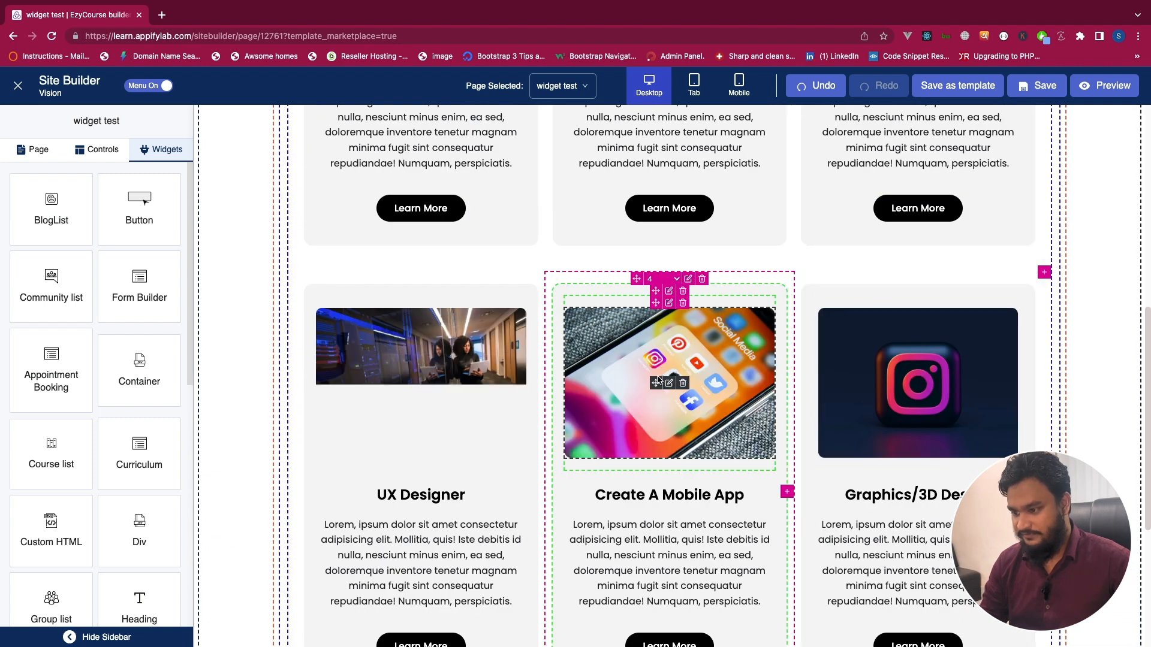
{"action": "scroll", "coordinate": [659, 381], "scroll_direction": "up", "scroll_amount": 5}
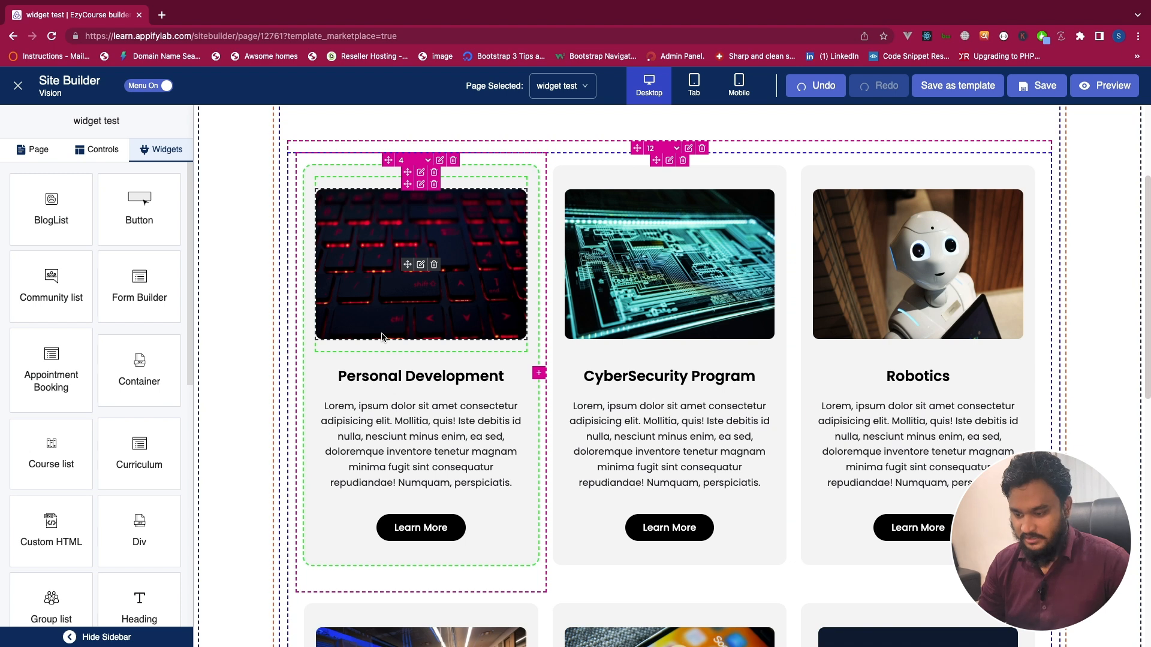
{"action": "double_click", "coordinate": [378, 378]}
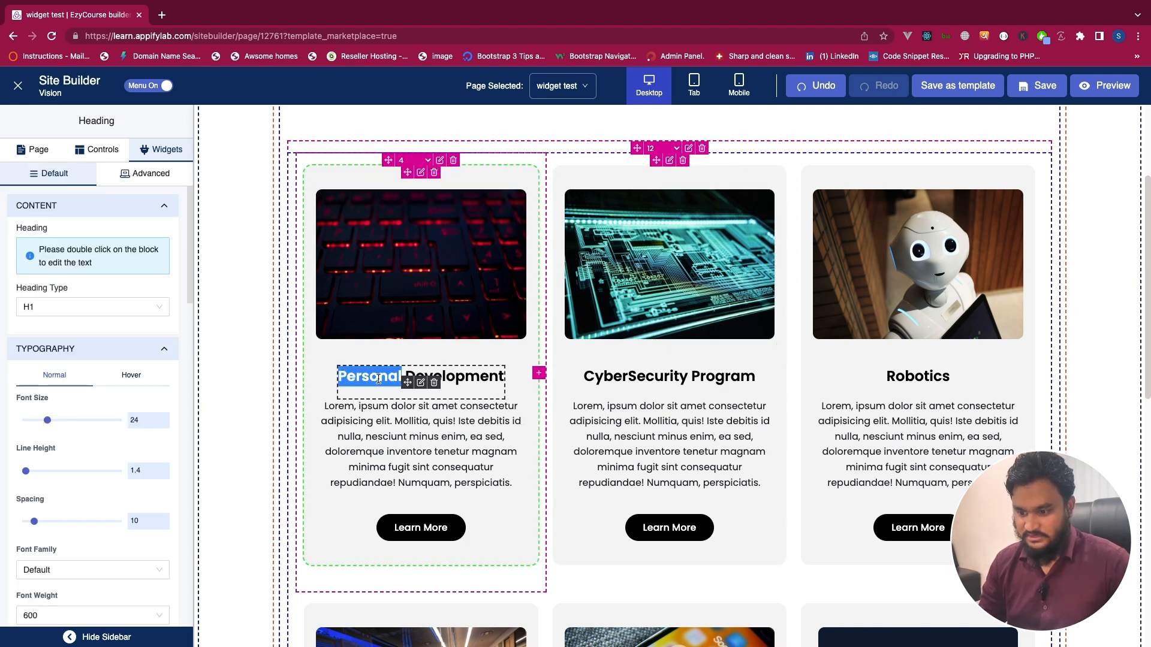
{"action": "type", "text": "Kjnkjn"}
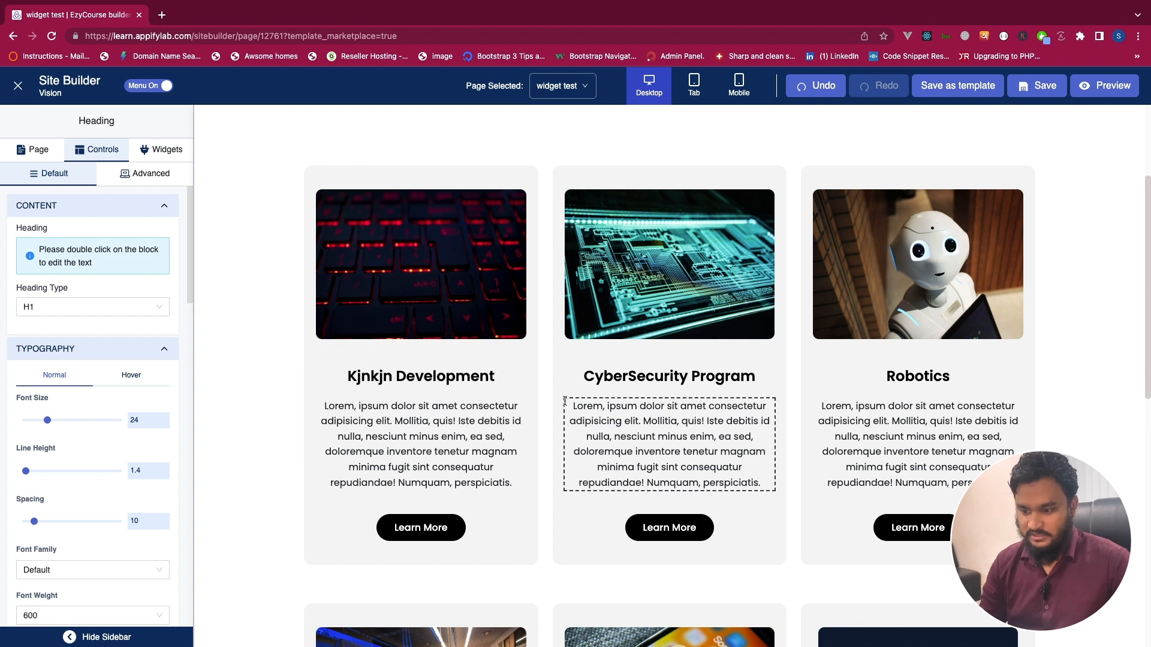
{"action": "left_click", "coordinate": [415, 417]}
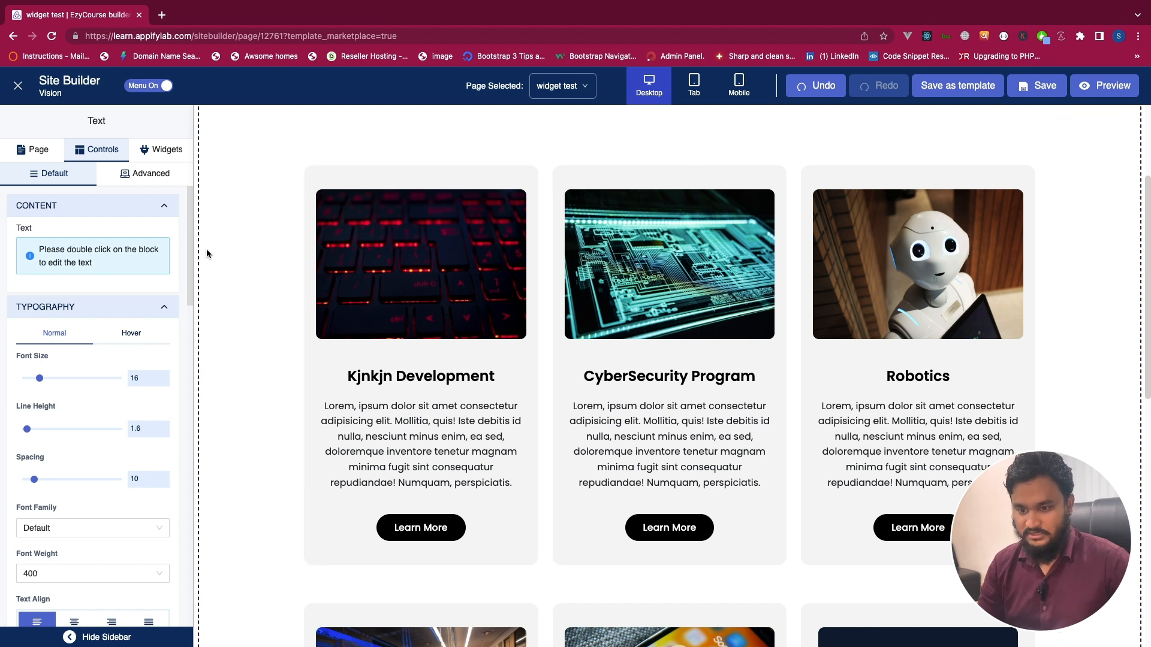
- Add a Heading widget below the first course card's description and set its text to "$900"
{"action": "left_click", "coordinate": [160, 153]}
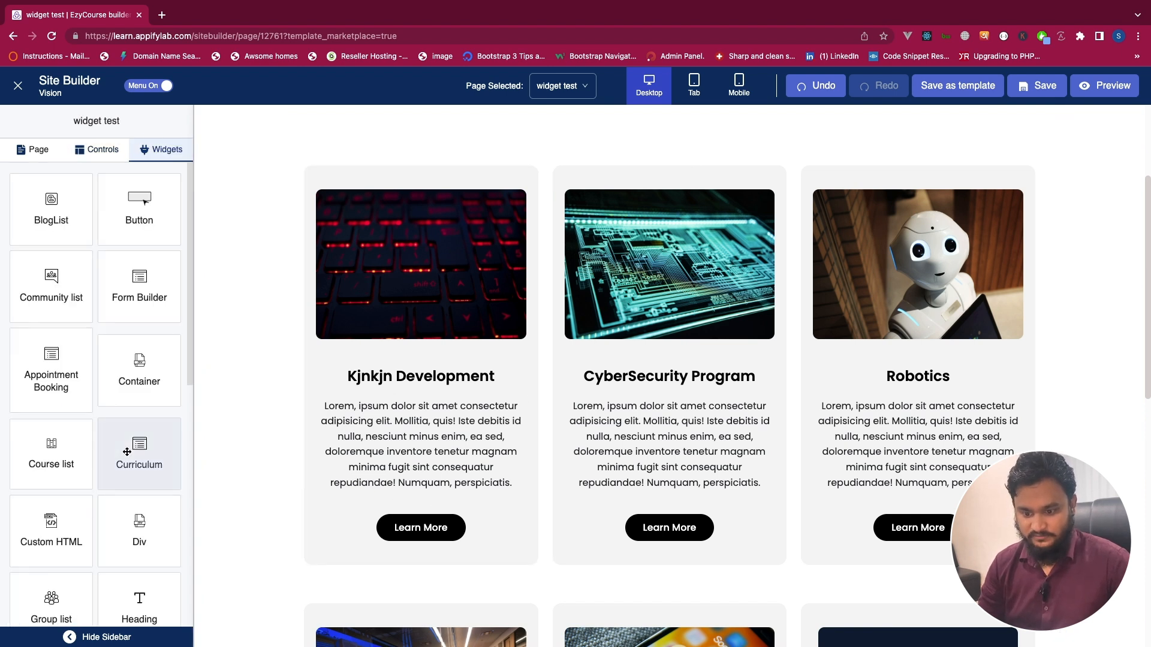
{"action": "scroll", "coordinate": [135, 456], "scroll_direction": "down", "scroll_amount": 3}
{"action": "left_click_drag", "start_coordinate": [135, 504], "coordinate": [393, 489]}
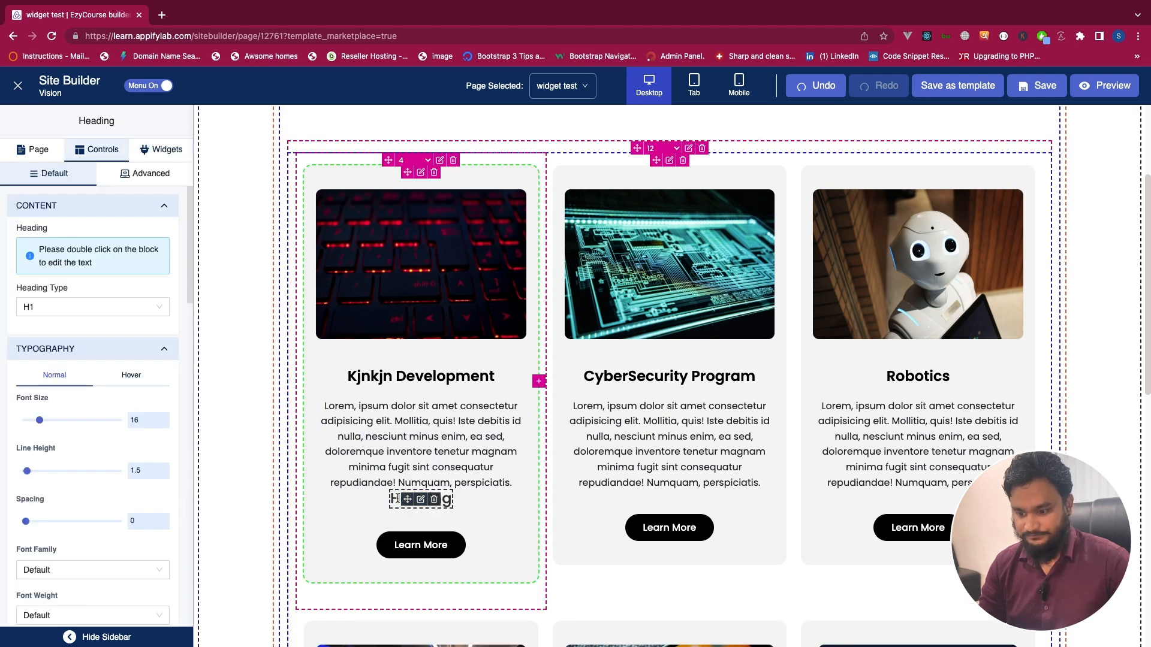
{"action": "double_click", "coordinate": [397, 499]}
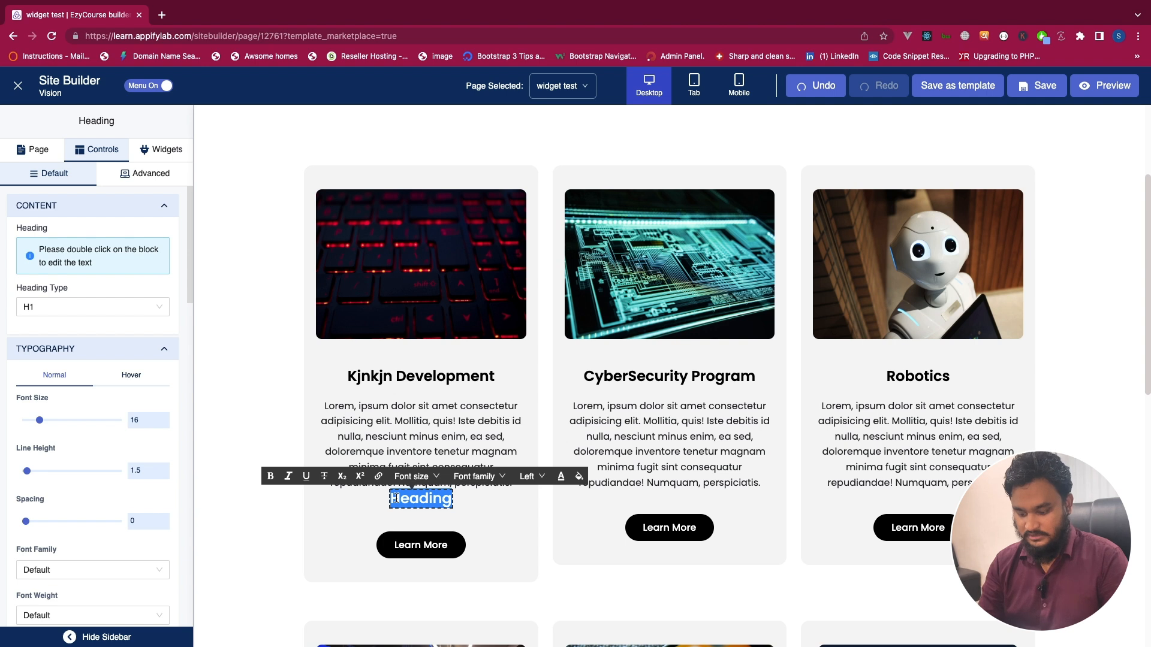
{"action": "type", "text": "900"}
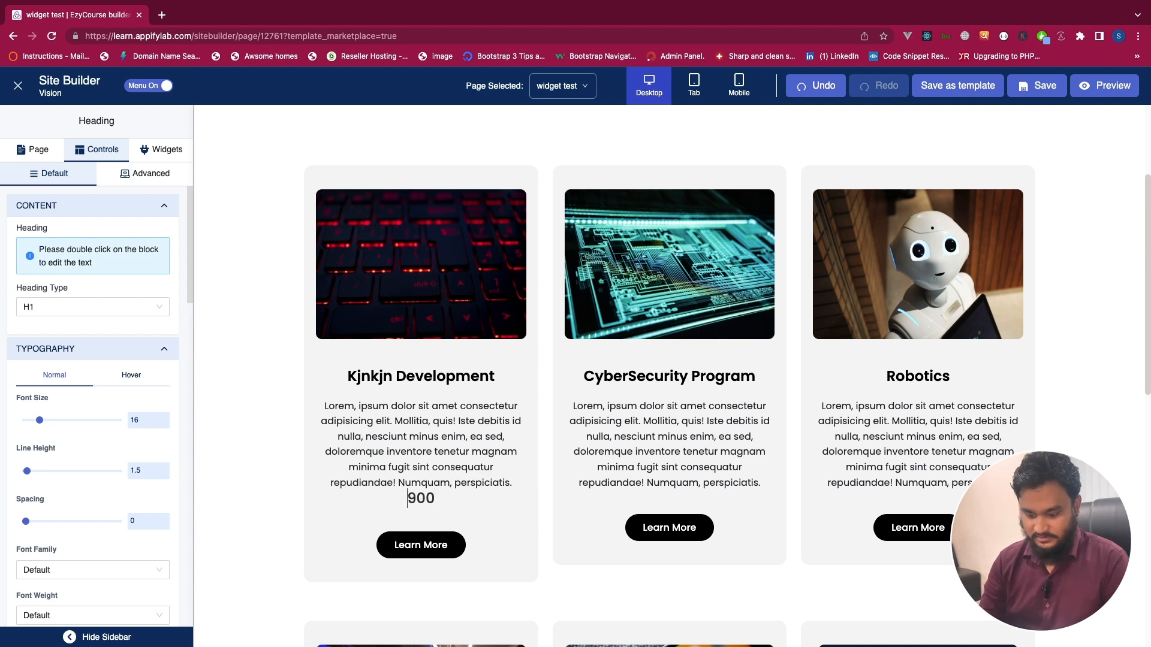
{"action": "type", "text": "$"}
{"action": "left_click", "coordinate": [467, 453]}
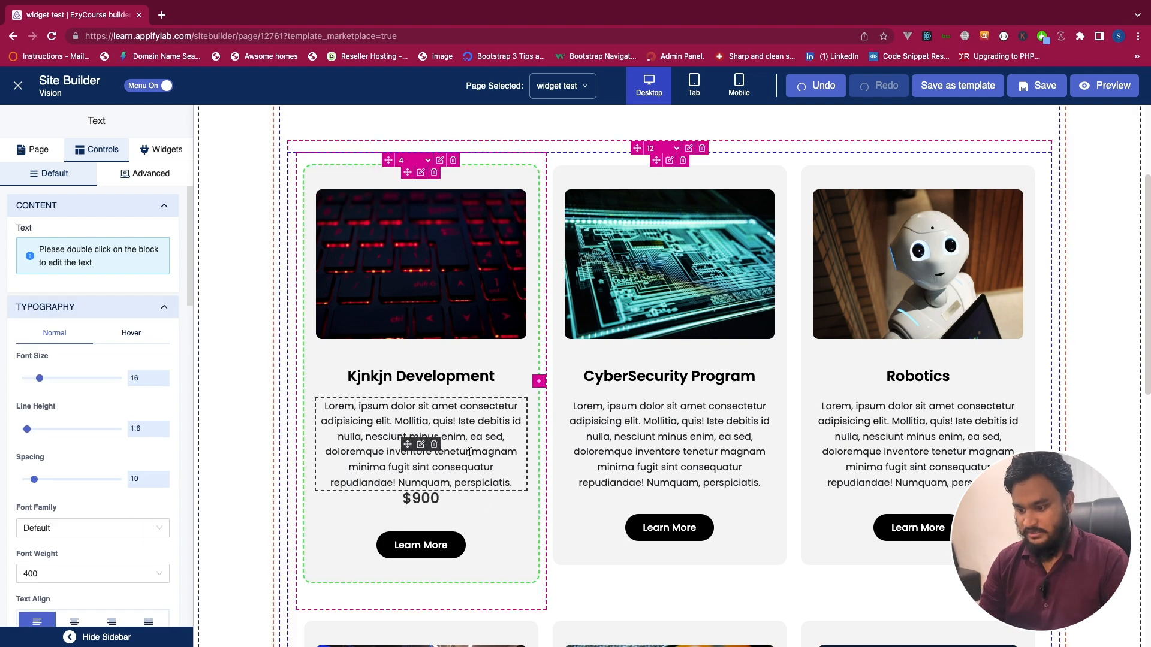
- Set the $900 heading's line height to 5 and spacing to 10, and try the centre, right and justified text alignments
{"action": "left_click", "coordinate": [376, 520]}
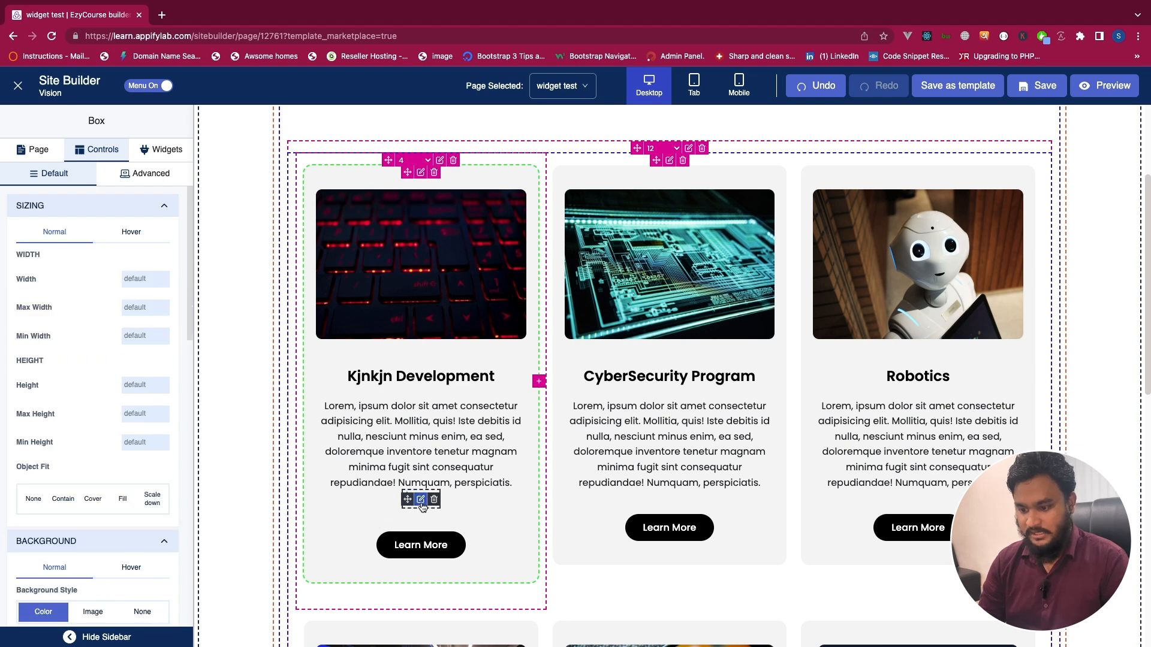
{"action": "left_click", "coordinate": [421, 498]}
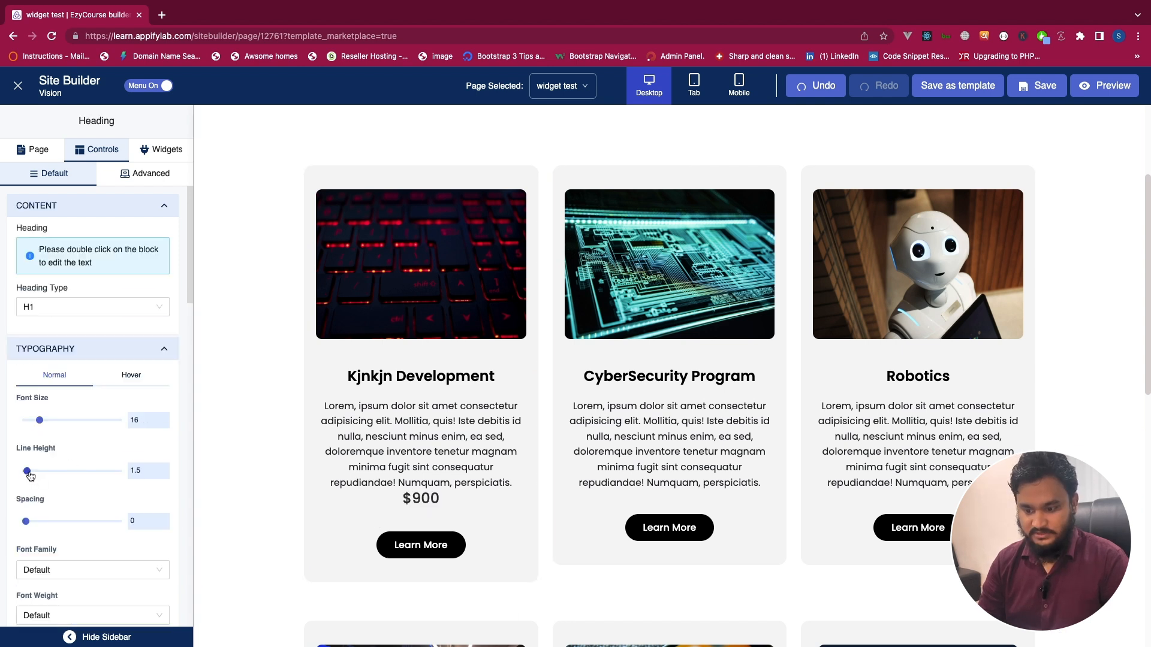
{"action": "left_click_drag", "start_coordinate": [29, 473], "coordinate": [31, 475]}
{"action": "scroll", "coordinate": [36, 479], "scroll_direction": "down", "scroll_amount": 4}
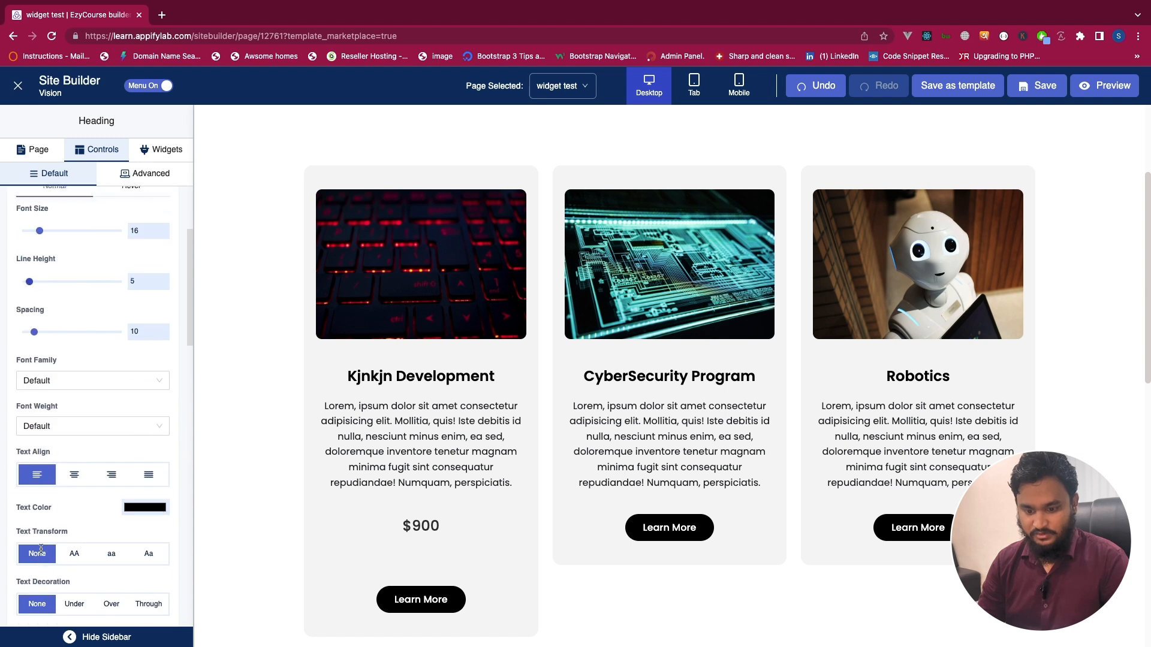
{"action": "left_click", "coordinate": [74, 457]}
{"action": "left_click", "coordinate": [112, 458]}
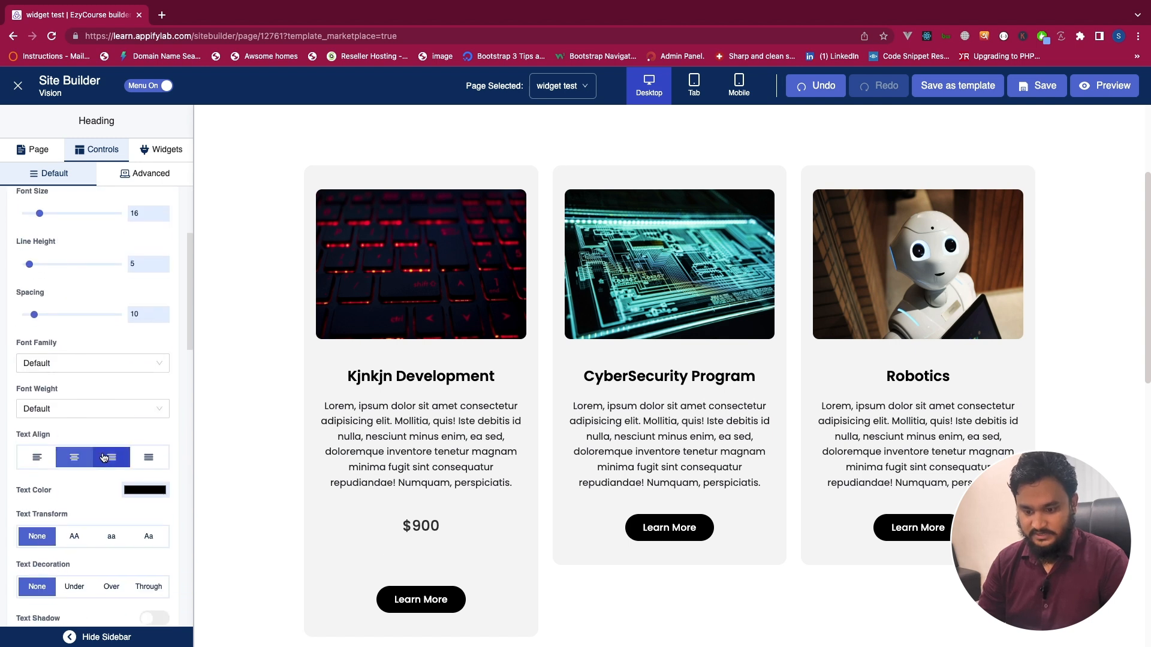
{"action": "left_click", "coordinate": [148, 458]}
{"action": "scroll", "coordinate": [60, 503], "scroll_direction": "down", "scroll_amount": 4}
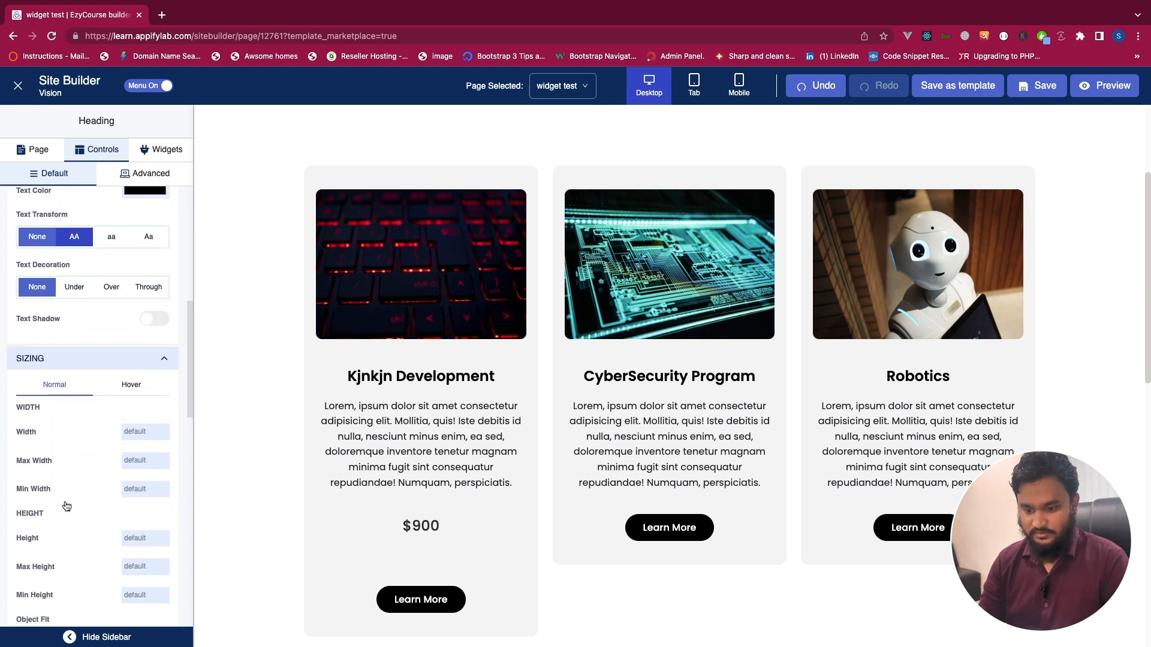
{"action": "scroll", "coordinate": [57, 488], "scroll_direction": "up", "scroll_amount": 10}
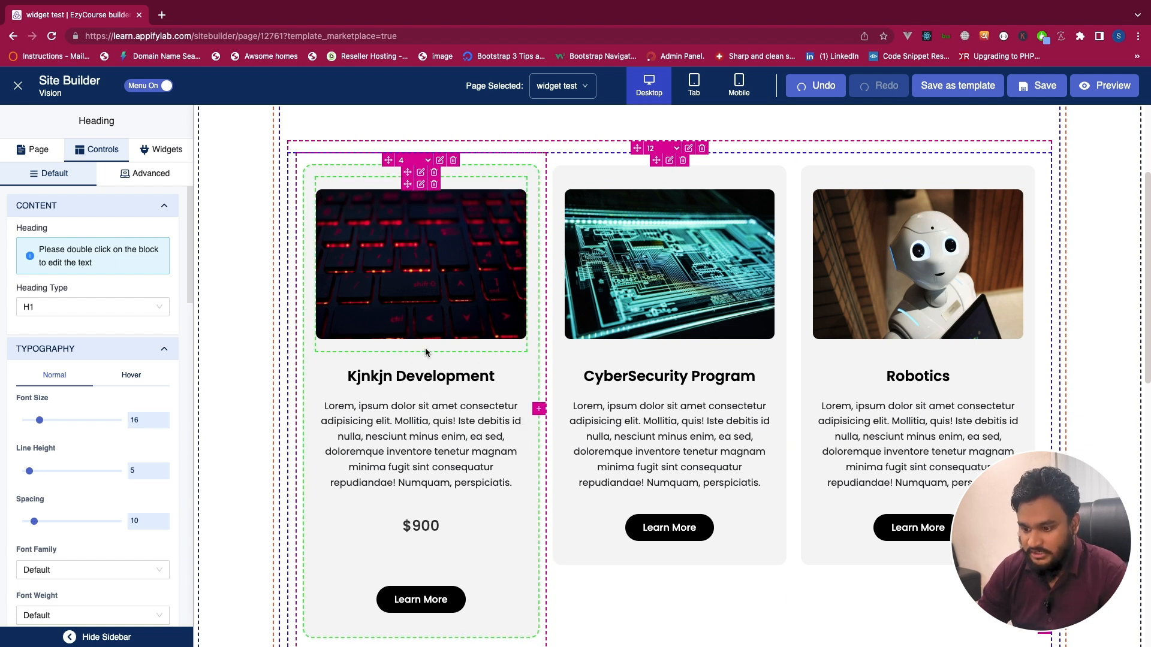
- Link the first card's Learn More button to the checkout of the "Database design and query" course
{"action": "scroll", "coordinate": [422, 542], "scroll_direction": "down", "scroll_amount": 1}
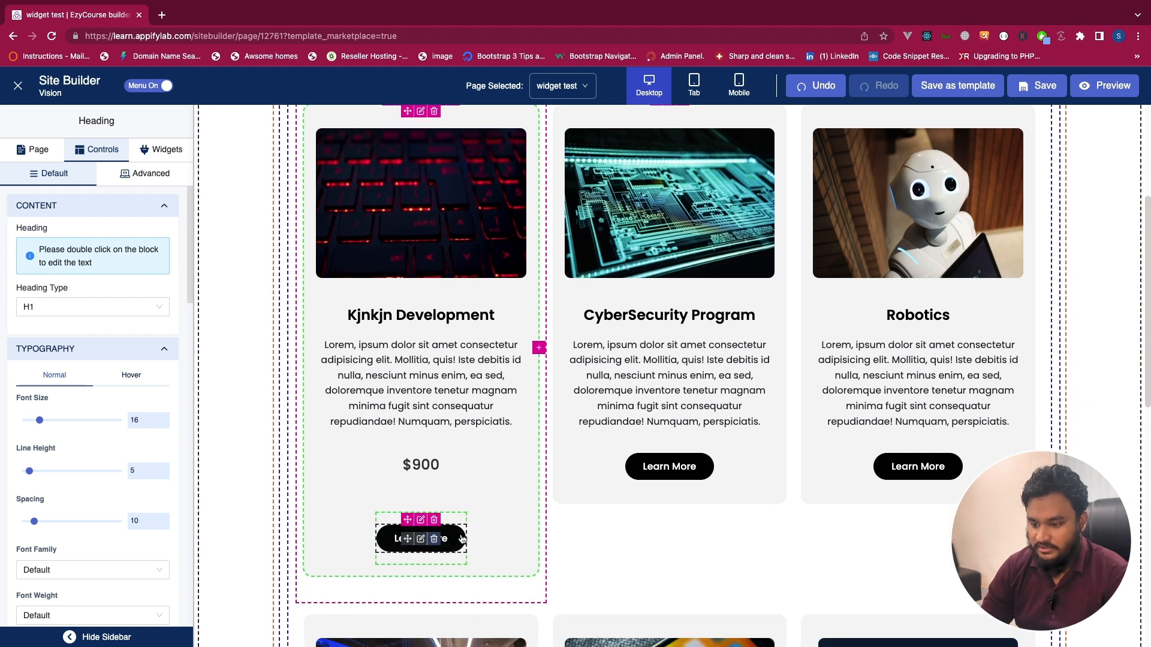
{"action": "left_click", "coordinate": [423, 543]}
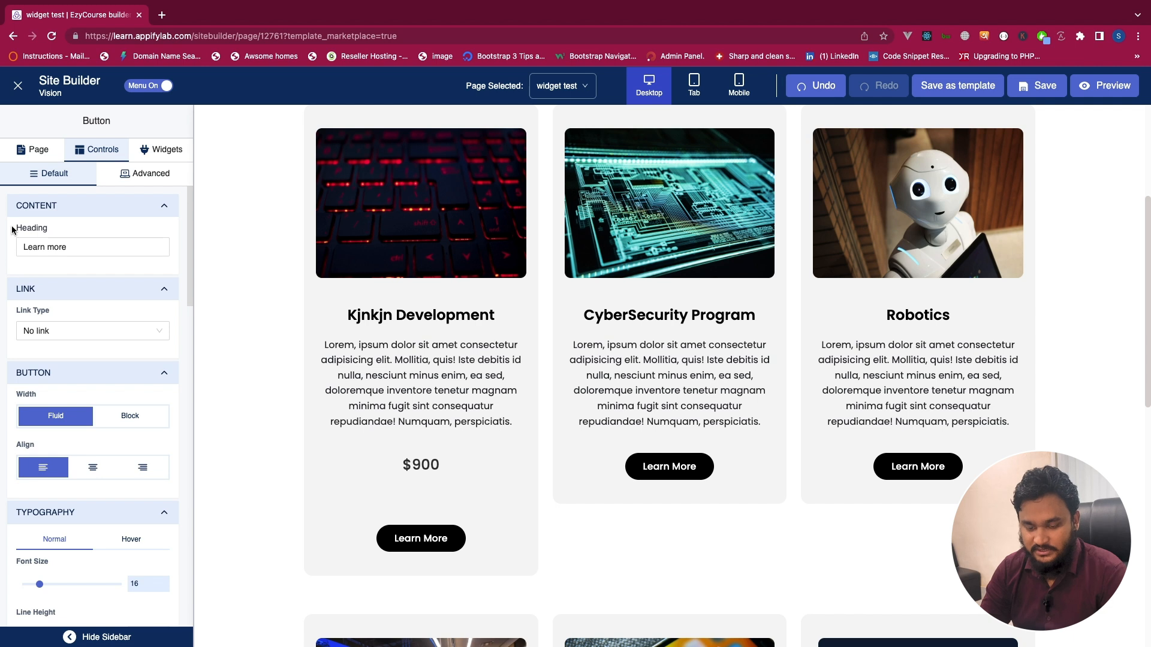
{"action": "left_click_drag", "start_coordinate": [12, 230], "coordinate": [45, 297]}
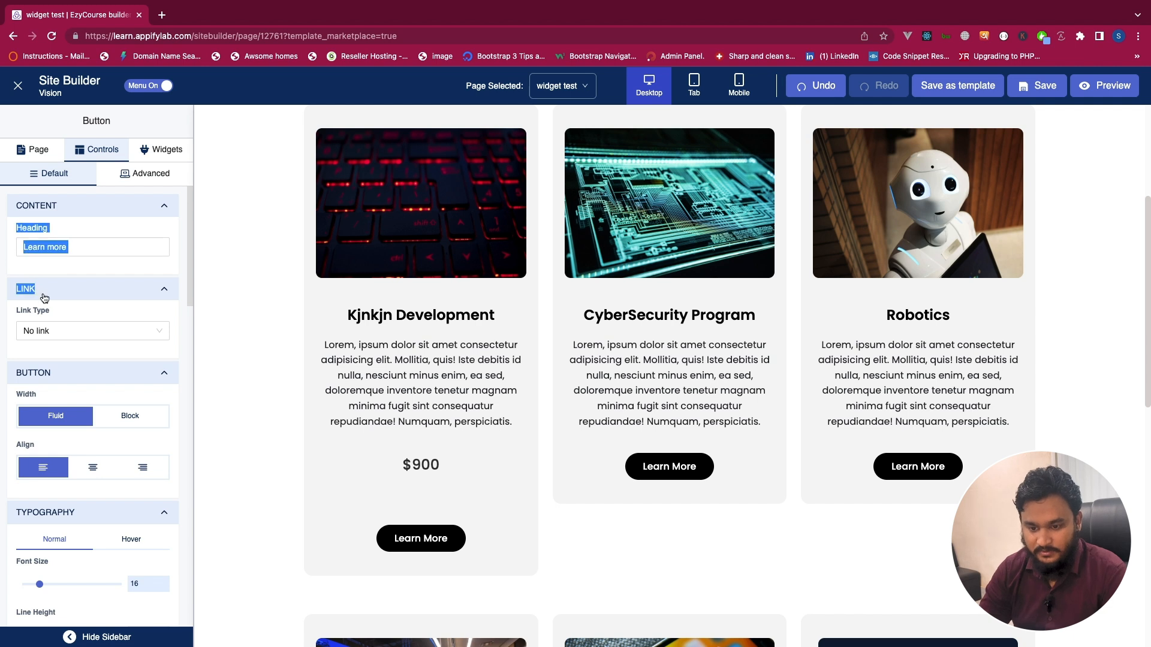
{"action": "left_click", "coordinate": [46, 332]}
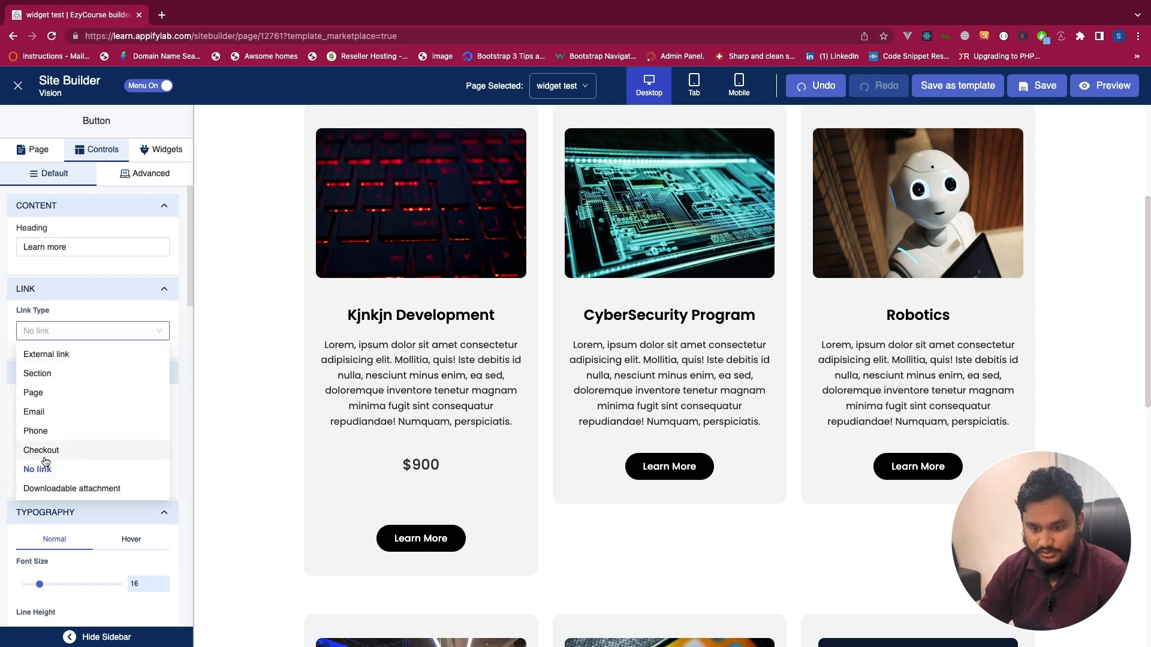
{"action": "left_click", "coordinate": [67, 452]}
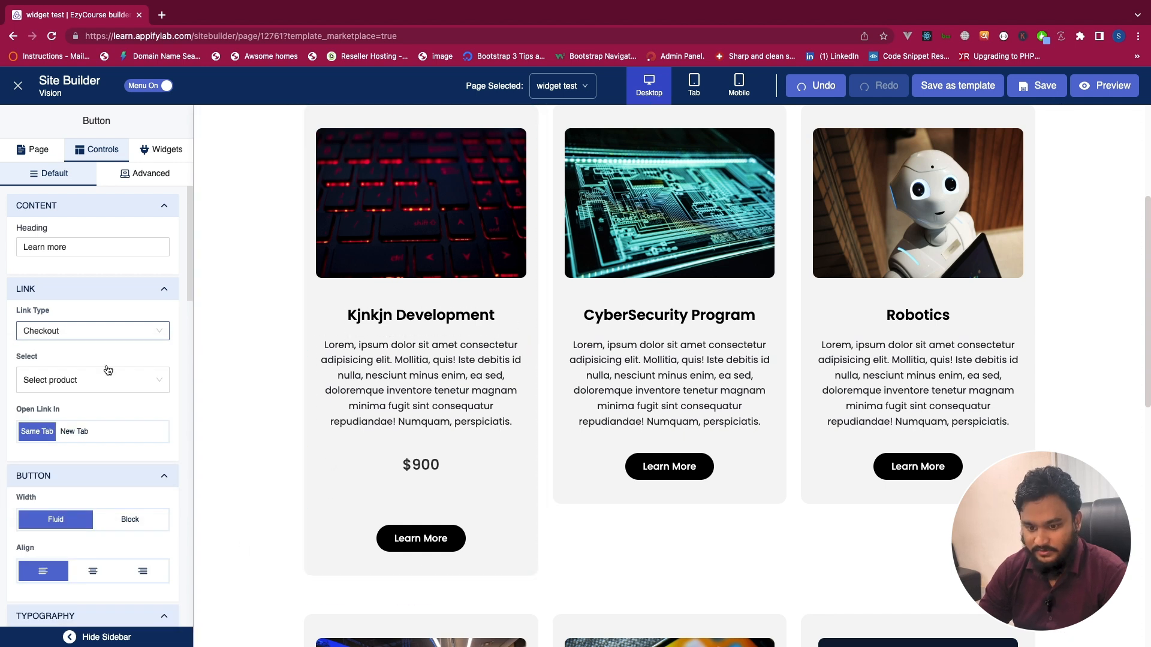
{"action": "left_click", "coordinate": [70, 385]}
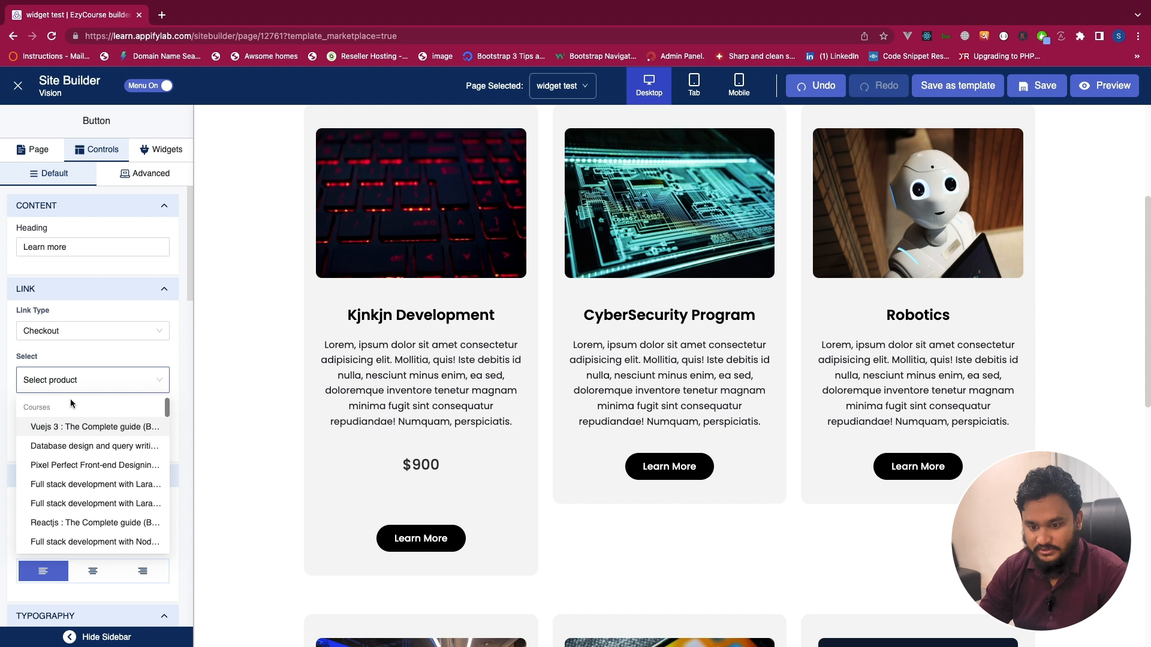
{"action": "left_click", "coordinate": [76, 450]}
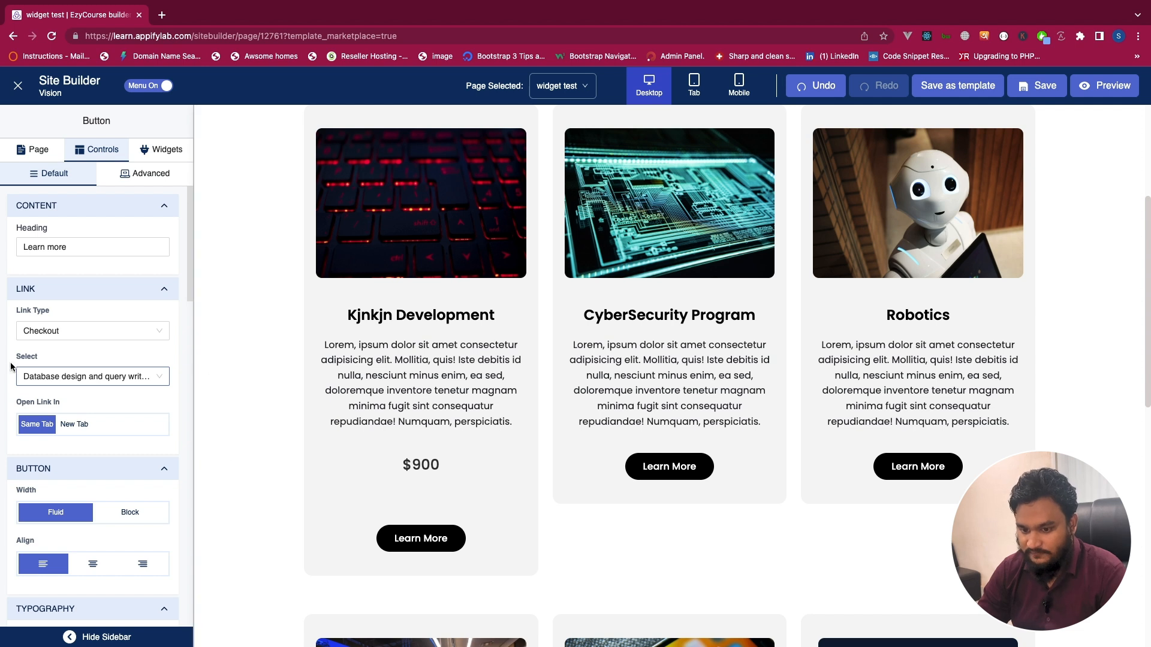
- Change the first card's button link type to Page and select "new page for home" as the target page
{"action": "left_click", "coordinate": [53, 331]}
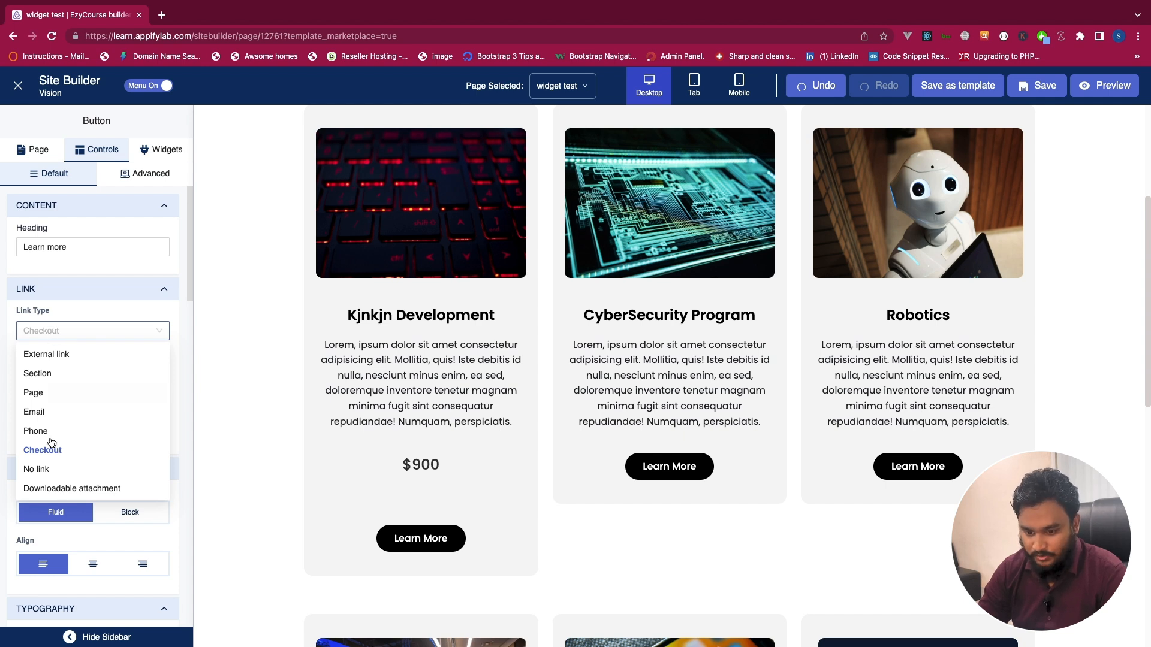
{"action": "left_click", "coordinate": [43, 393]}
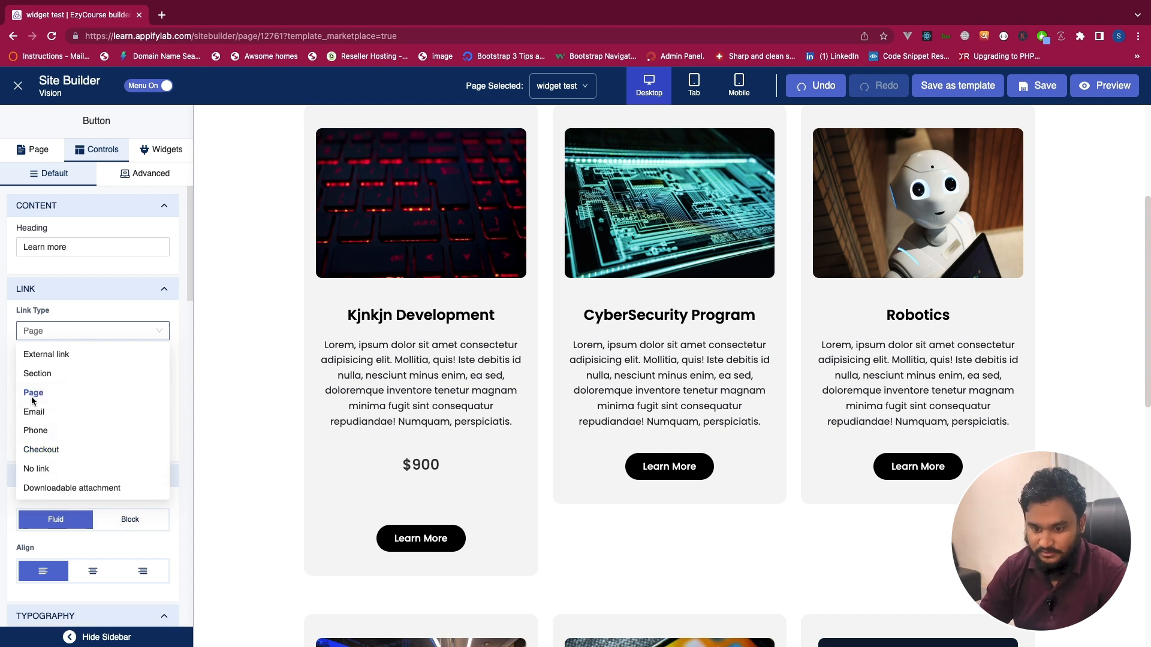
{"action": "left_click", "coordinate": [46, 390]}
{"action": "scroll", "coordinate": [49, 459], "scroll_direction": "down", "scroll_amount": 10}
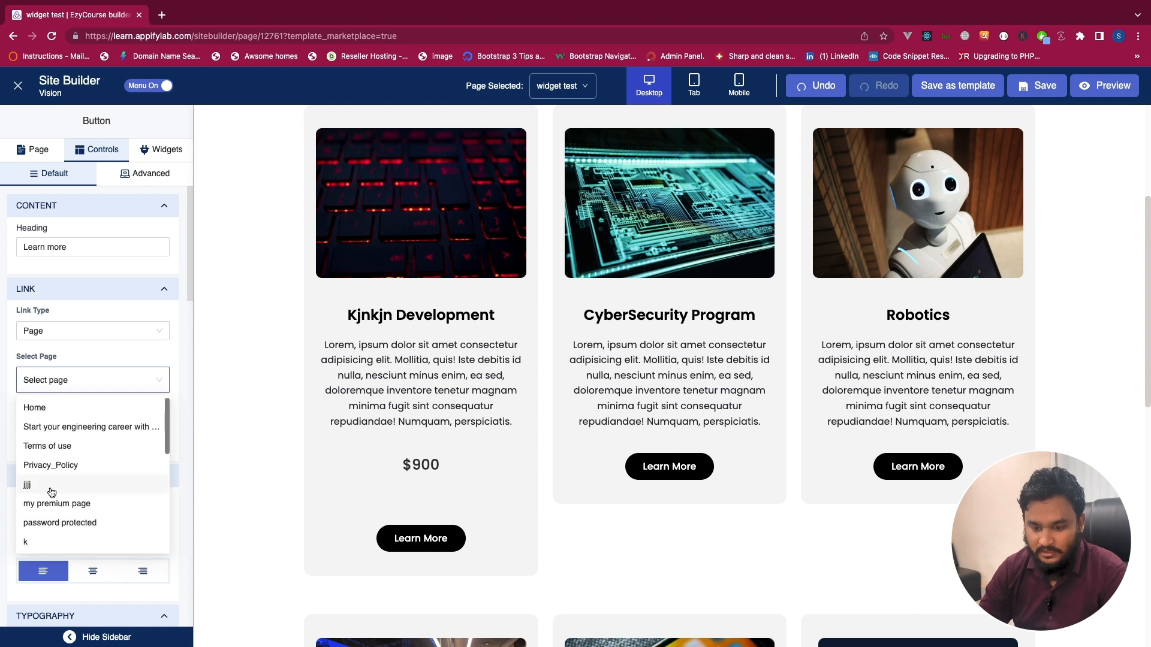
{"action": "left_click", "coordinate": [52, 463]}
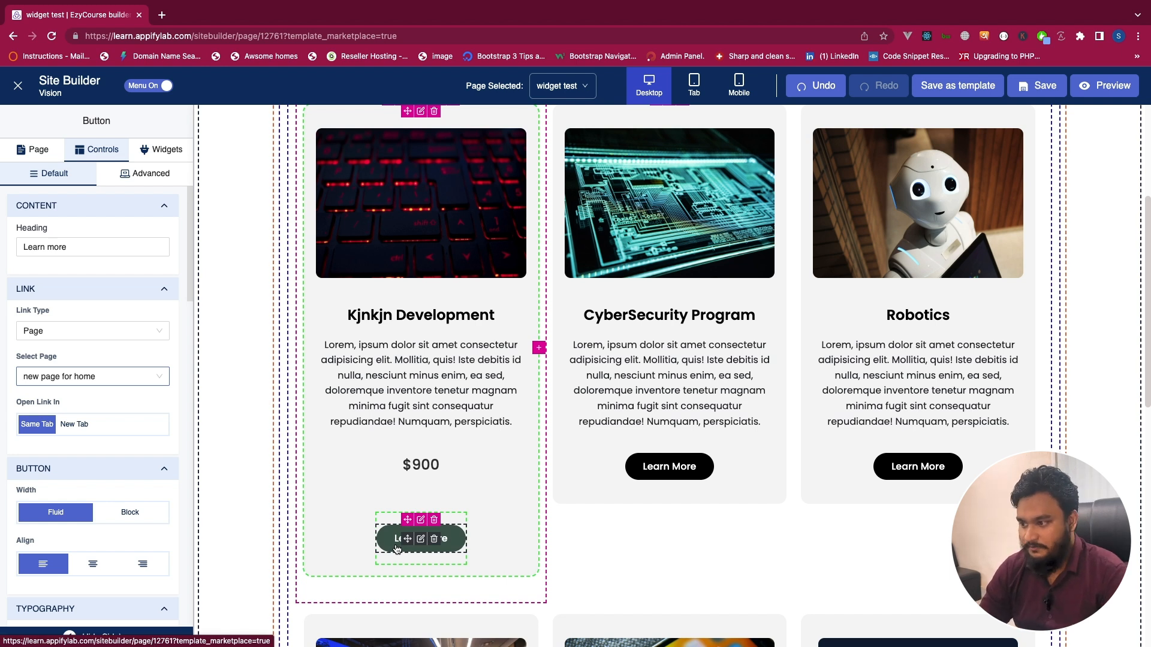
{"action": "scroll", "coordinate": [368, 174], "scroll_direction": "up", "scroll_amount": 3}
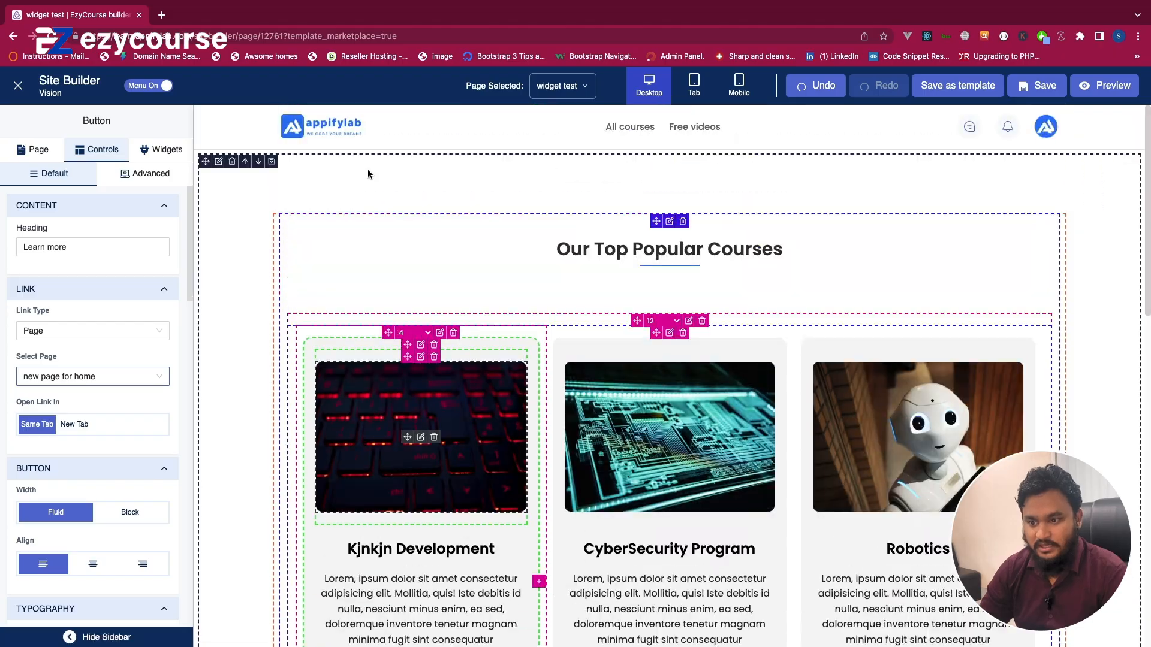